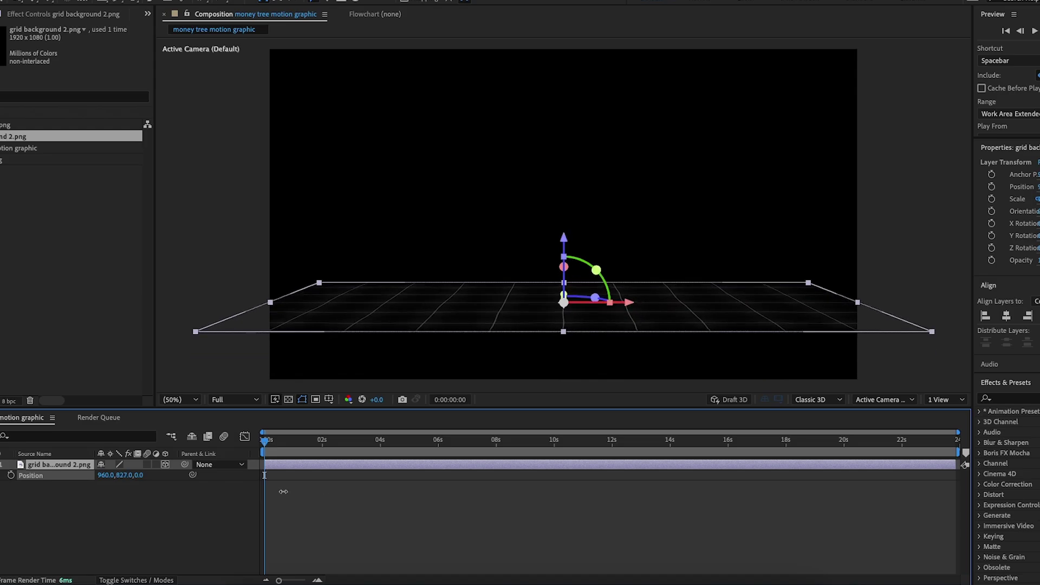
- Apply Motion Tile to the grid background 2.png layer with output width 220 and output height 230
left_click(99, 493)
left_click(64, 466)
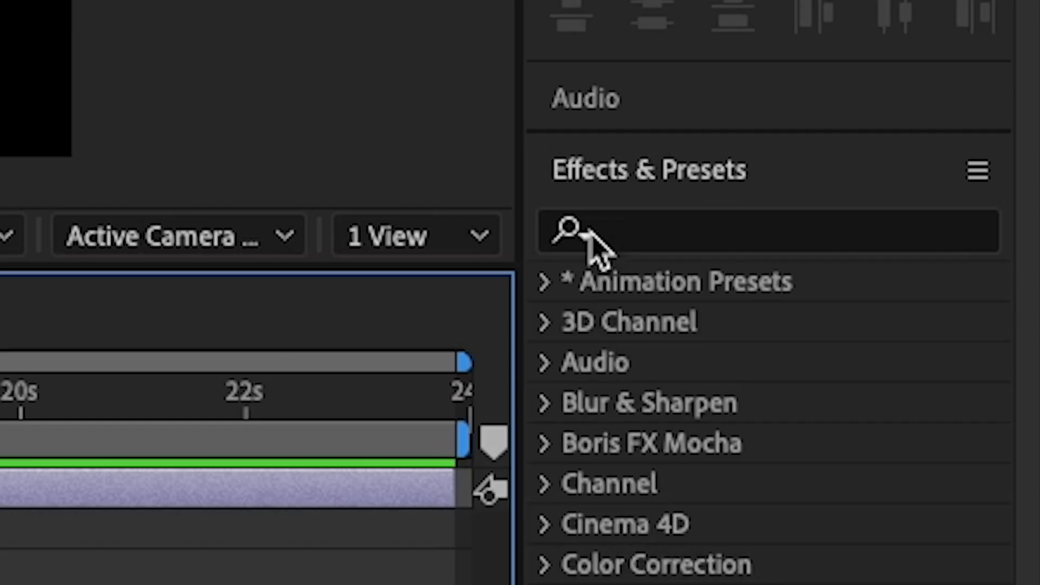
left_click(1019, 398)
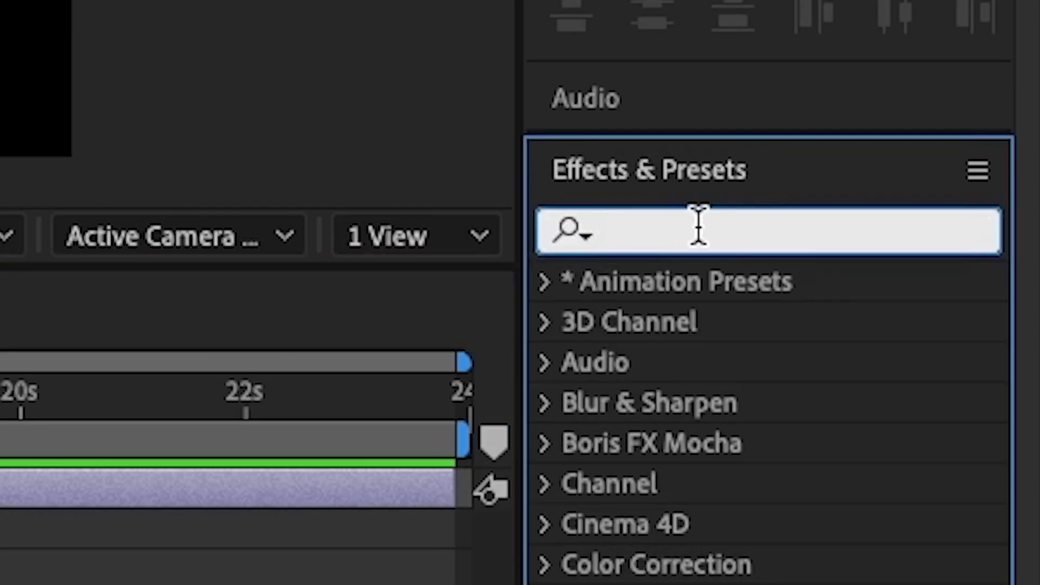
type("motion tile")
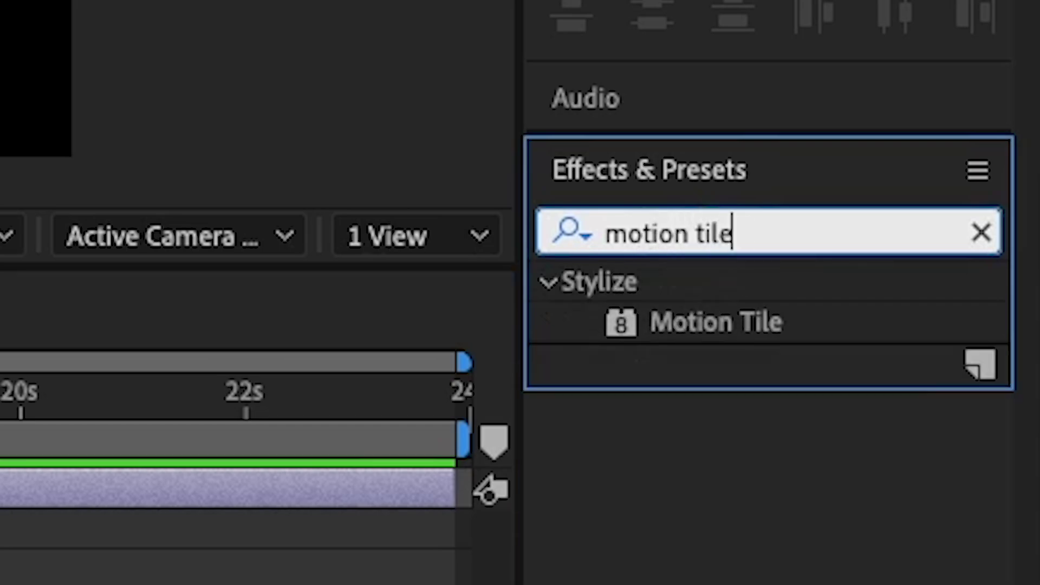
double_click(721, 328)
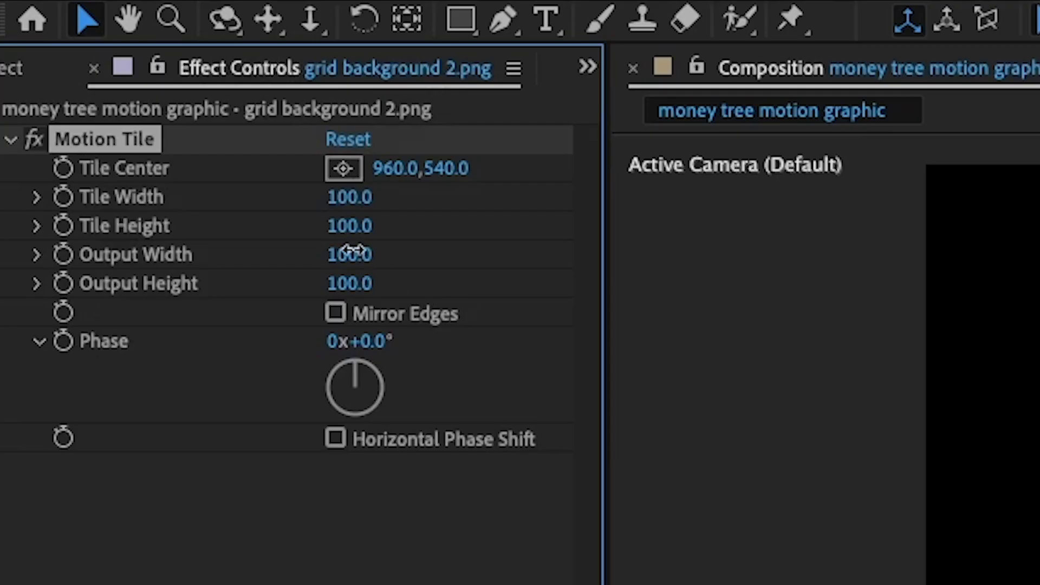
left_click_drag(352, 252, 372, 248)
left_click_drag(358, 281, 376, 281)
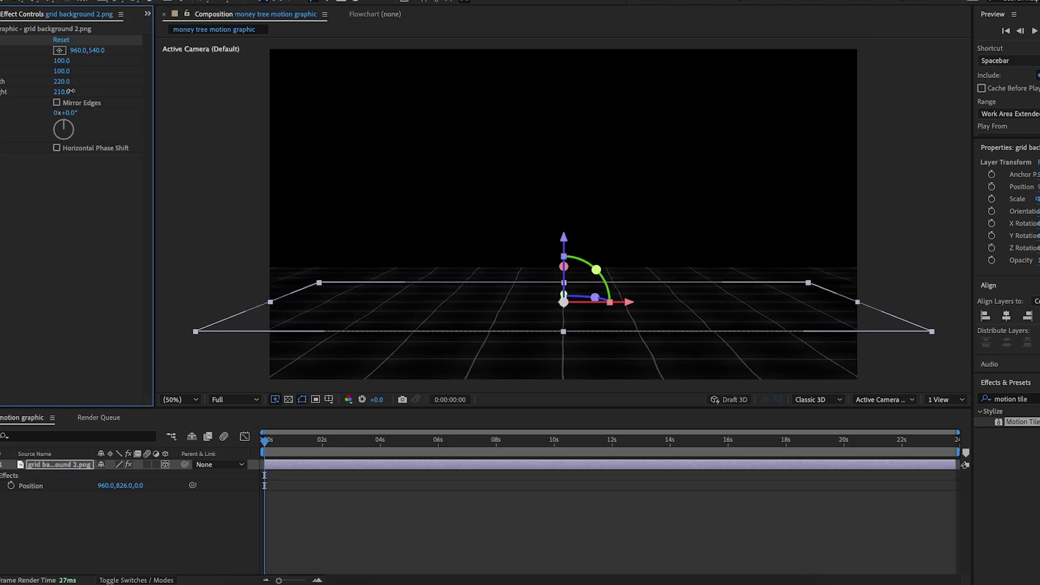
- Bring the grid background 2.png layer closer to the camera by setting its Z position to -465
left_click(69, 467)
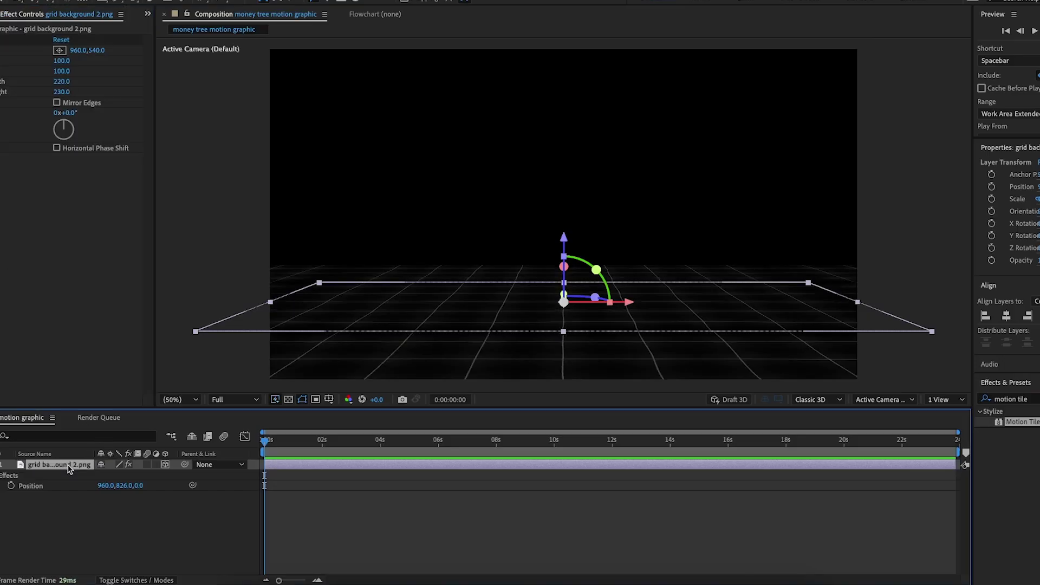
key("u")
key("p")
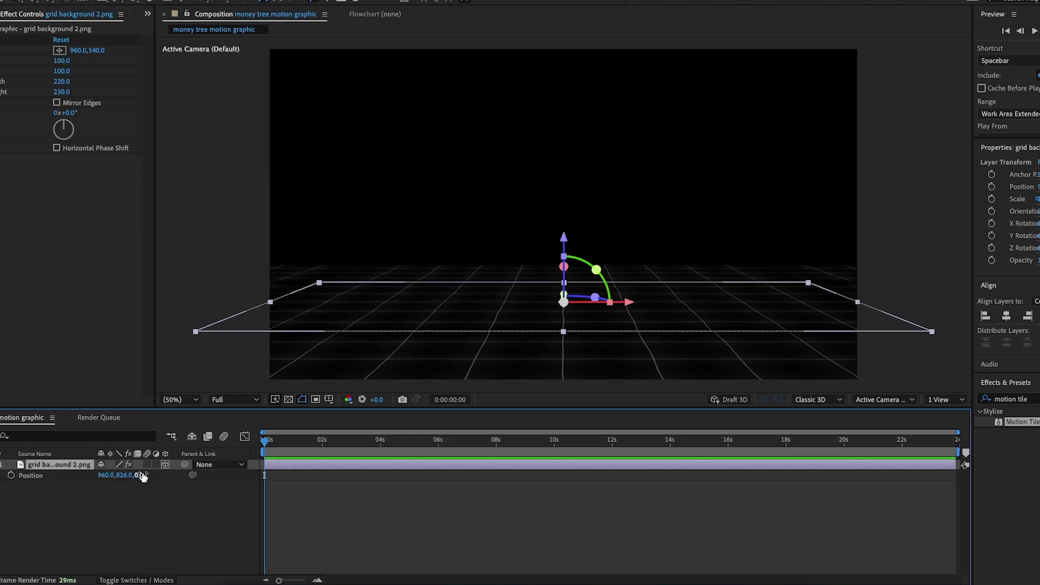
mouse_move(127, 476)
left_mouse_down()
mouse_move(264, 475)
mouse_move(123, 474)
left_mouse_up()
left_click(235, 226)
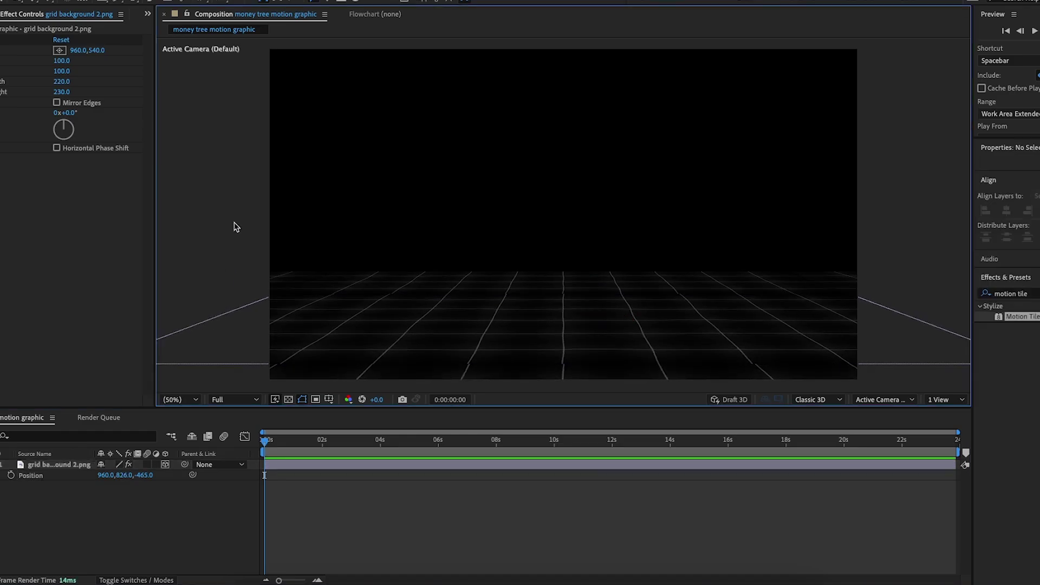
- Add blue light leak.png to the composition above the grid layer and scale it to 244%
left_click(1, 14)
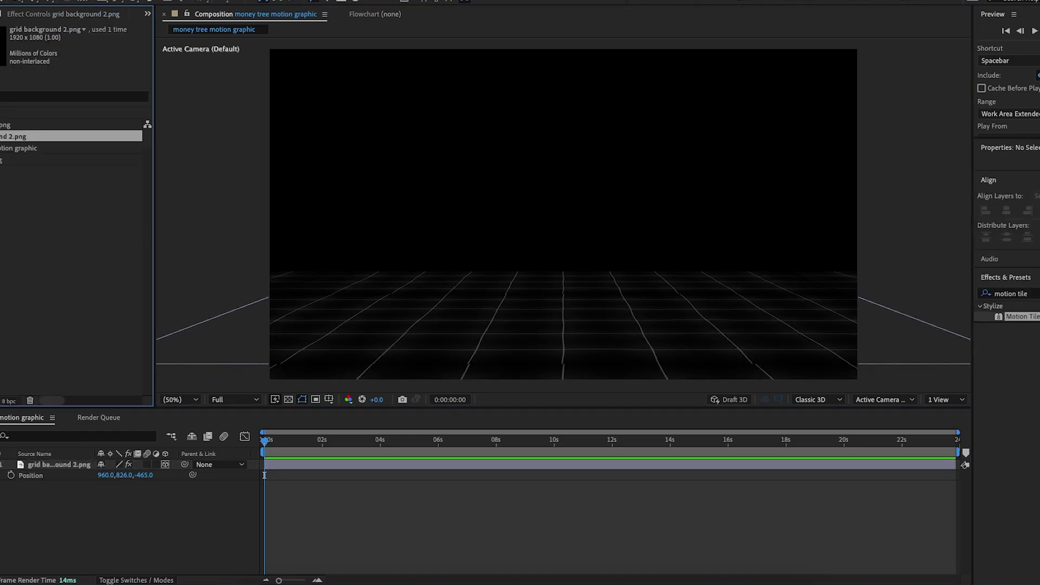
left_click_drag(65, 125, 212, 475)
key("s")
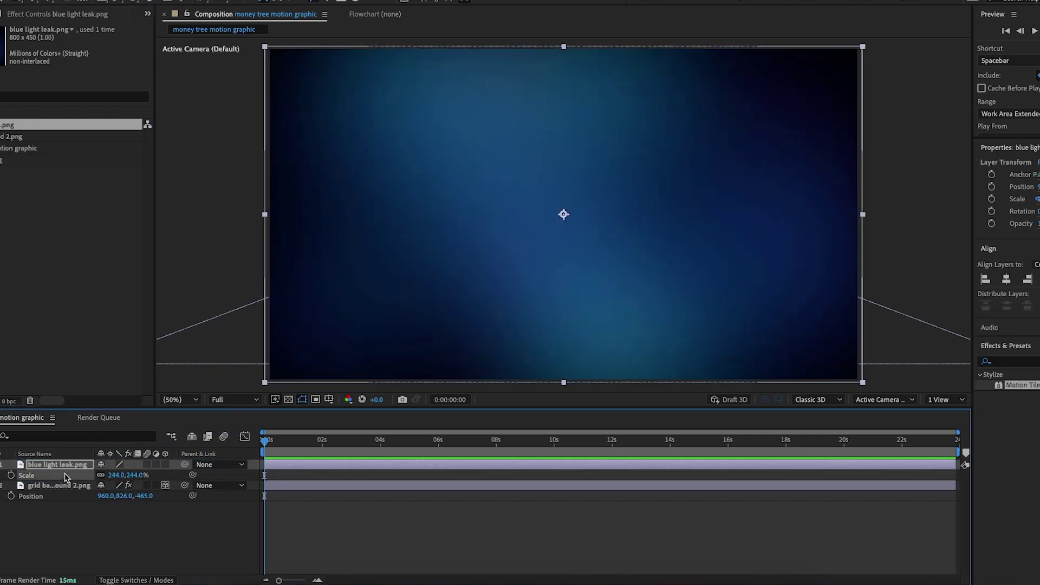
- Move the blue light leak.png layer down over the grid floor by setting its Y position to 1276
key("p")
left_click_drag(126, 475, 639, 495)
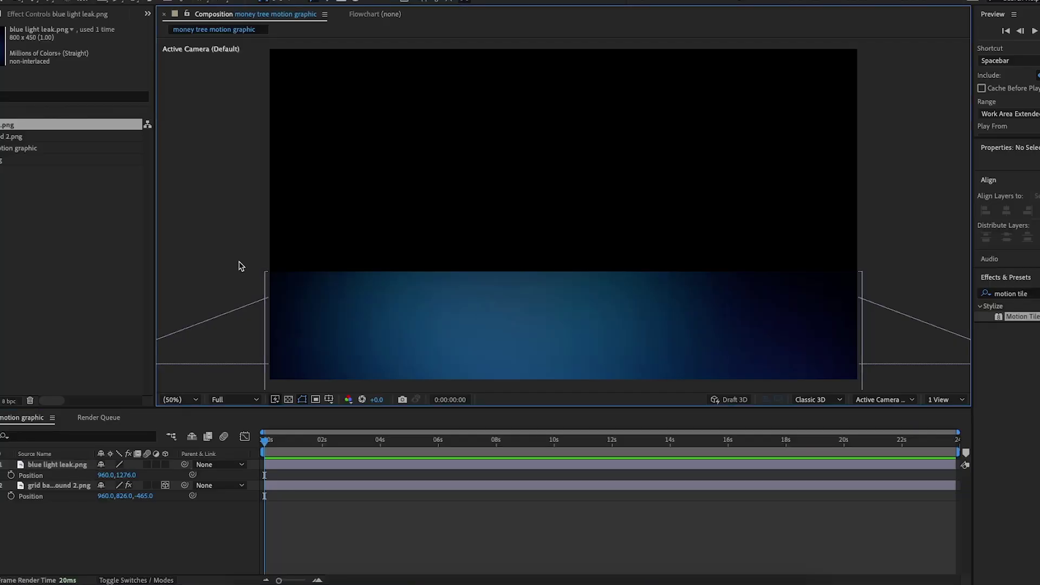
left_click(122, 522)
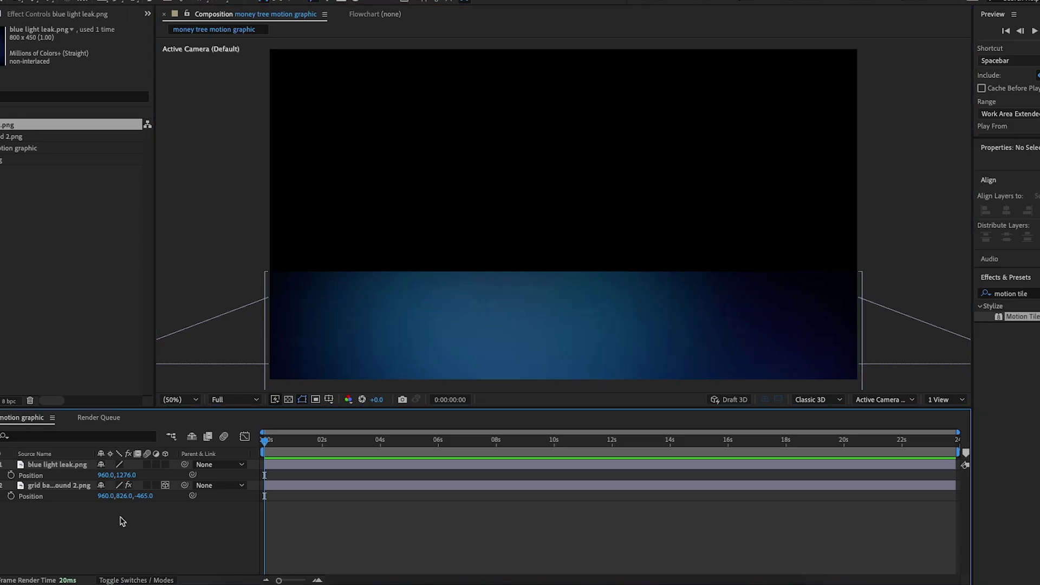
- Set the blending mode of the blue light leak.png layer to Hard Light
left_click(130, 579)
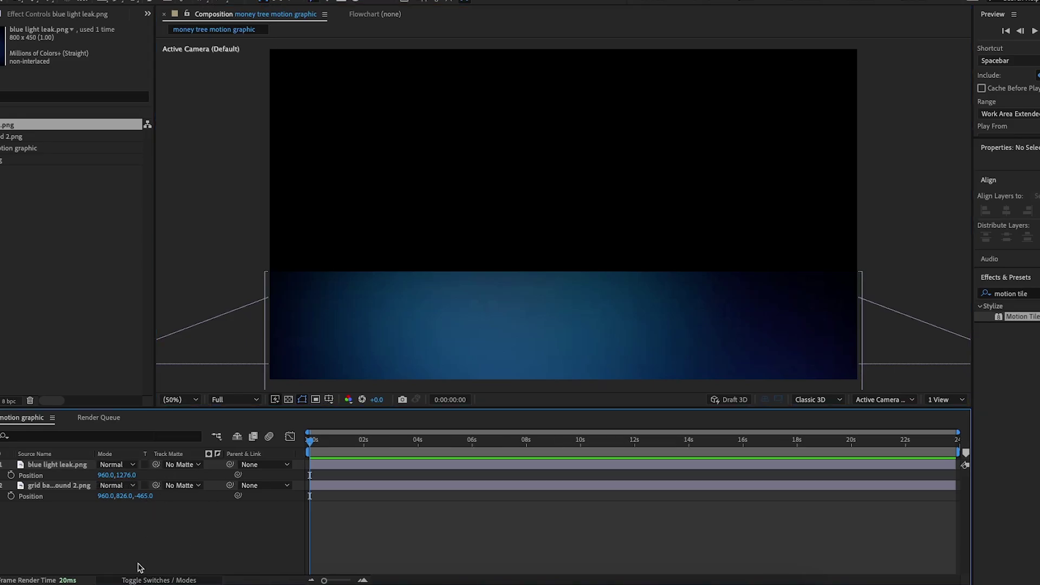
left_click(117, 465)
left_click(135, 291)
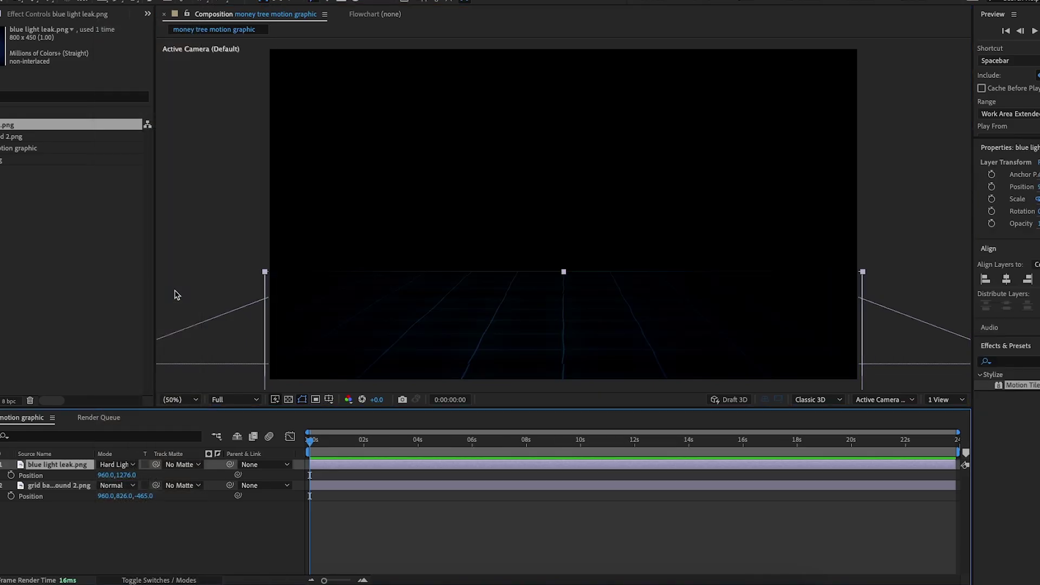
- Find the Tint effect and apply it to the grid background 2.png layer
left_click(61, 486)
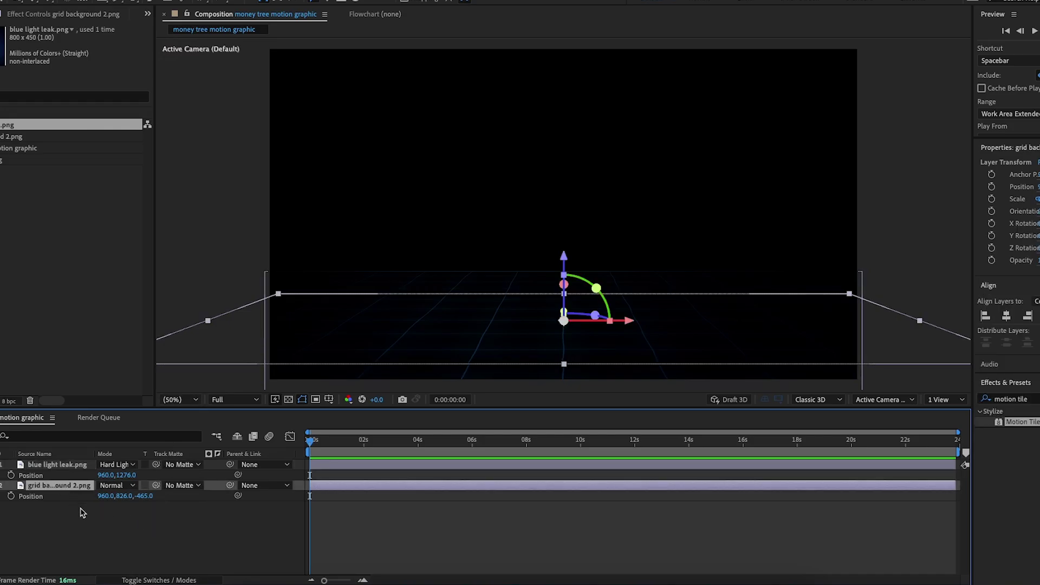
left_click_drag(1032, 399, 964, 397)
type("ti")
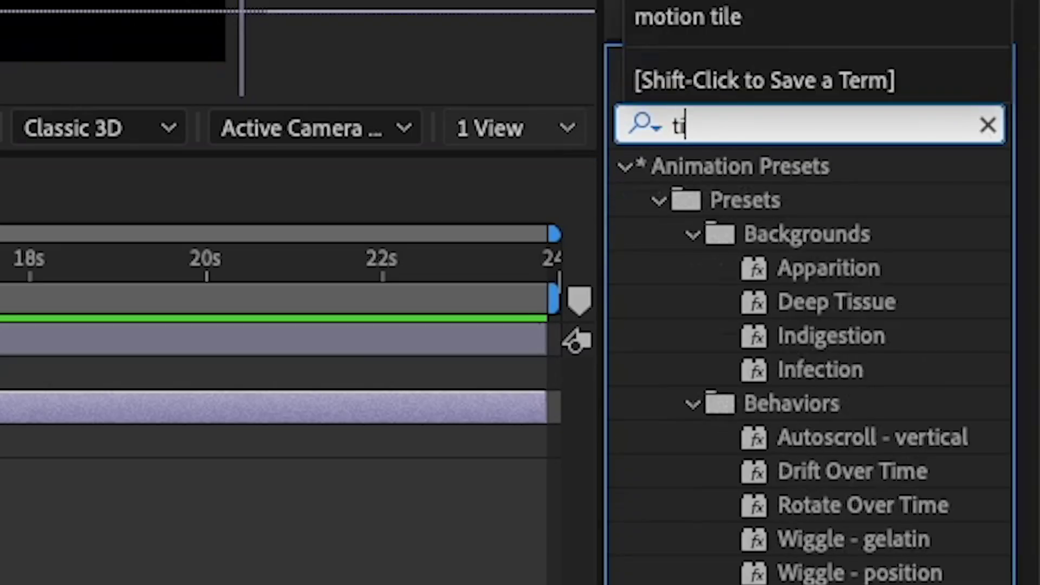
type("nt")
left_click_drag(767, 334, 0, 409)
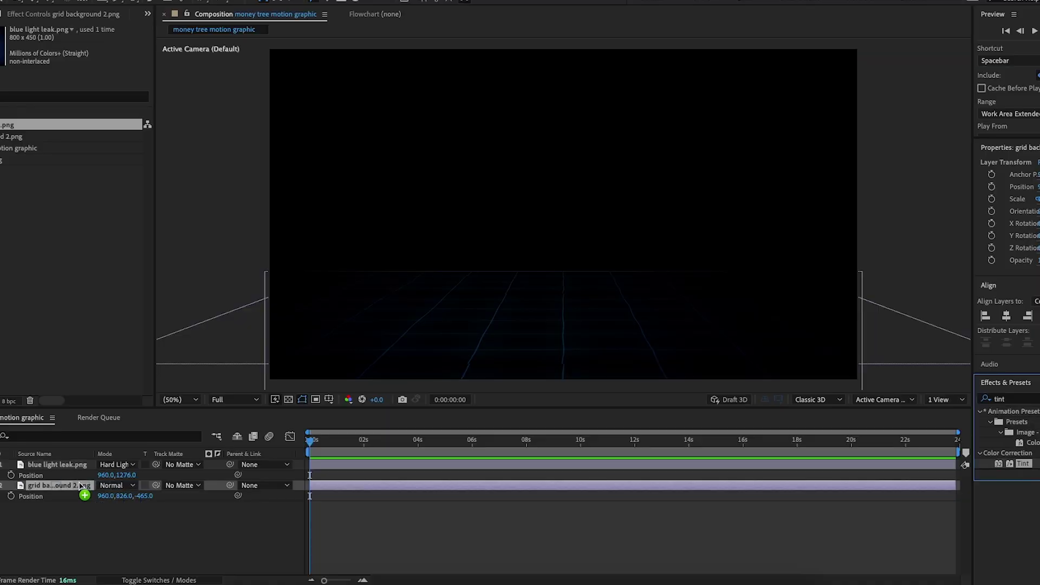
left_click_drag(80, 483, 79, 483)
- Invert the grid's tint by mapping black to white (FFFFFF) and white to black (000000)
left_click(64, 168)
left_click_drag(104, 202, 104, 184)
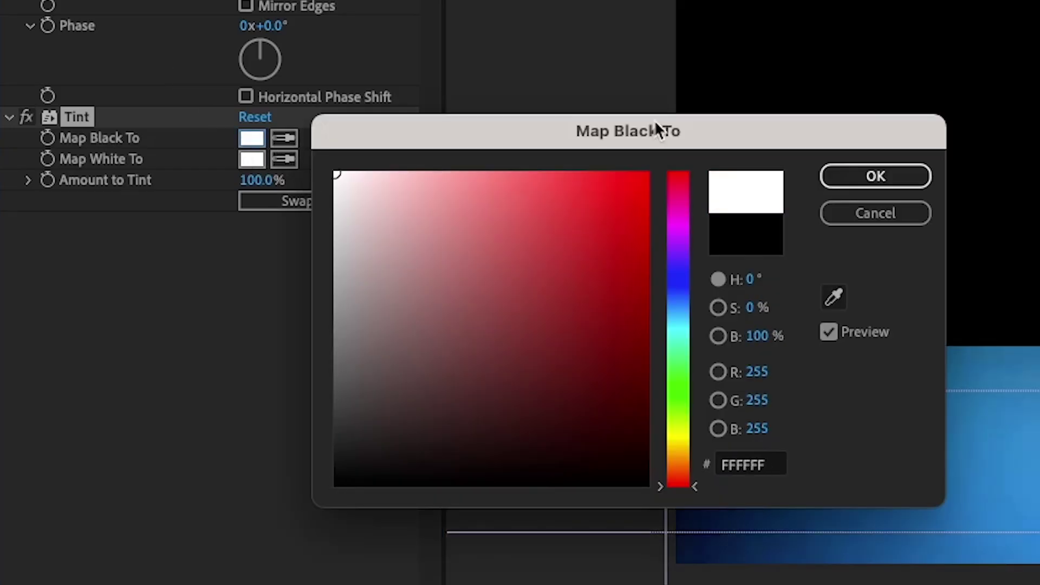
key("Return")
left_click(260, 158)
left_click_drag(352, 411, 169, 576)
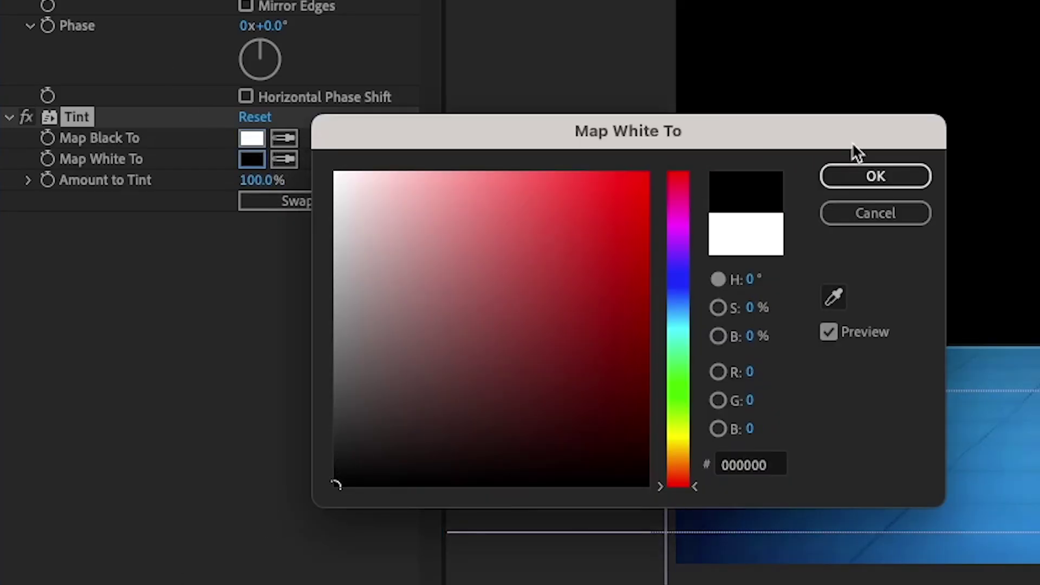
left_click(863, 176)
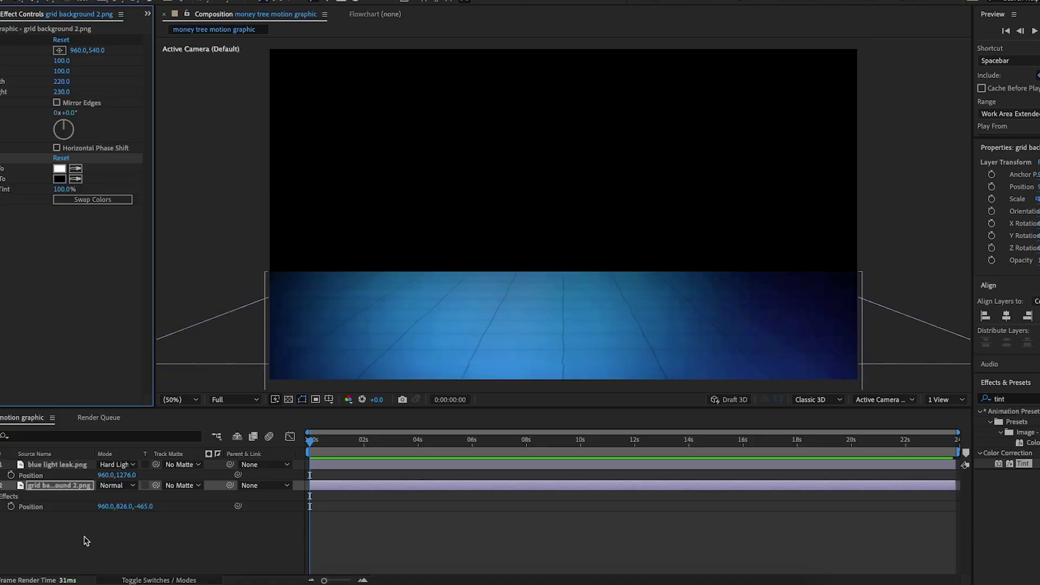
- Create a black 1920 x 1080 px solid and place it beneath the light leak and grid layers
right_click(115, 537)
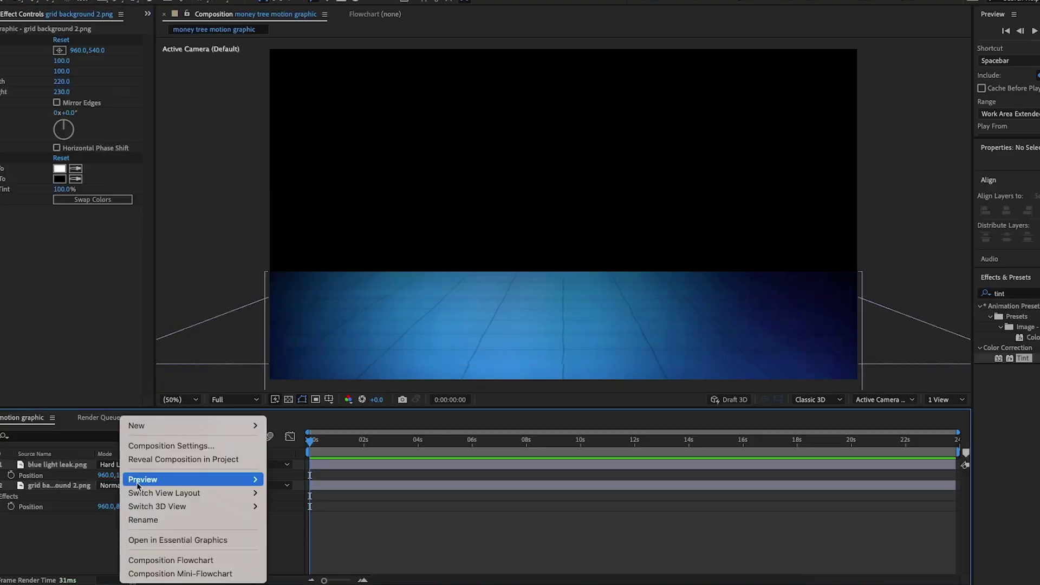
mouse_move(163, 424)
left_click(325, 460)
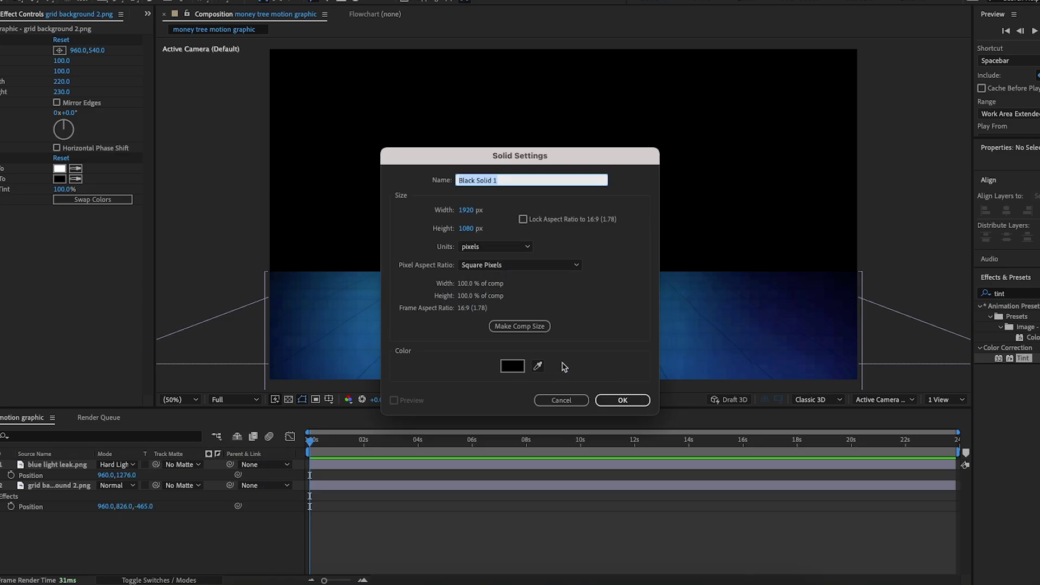
left_click(622, 400)
left_click_drag(52, 464, 54, 520)
- Set the opacity of the grid background 2.png layer to 22%
left_click(65, 486)
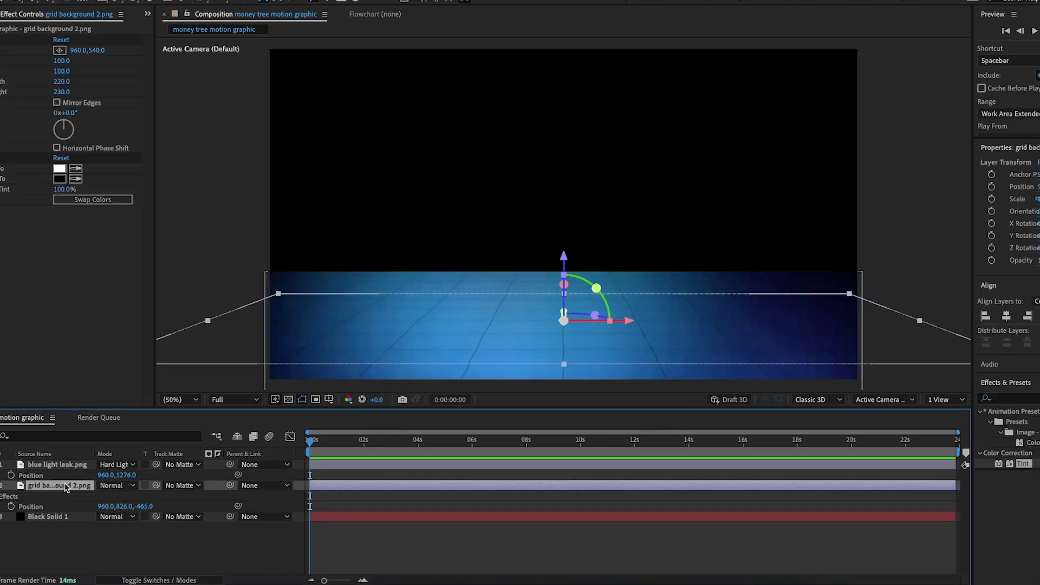
key("t")
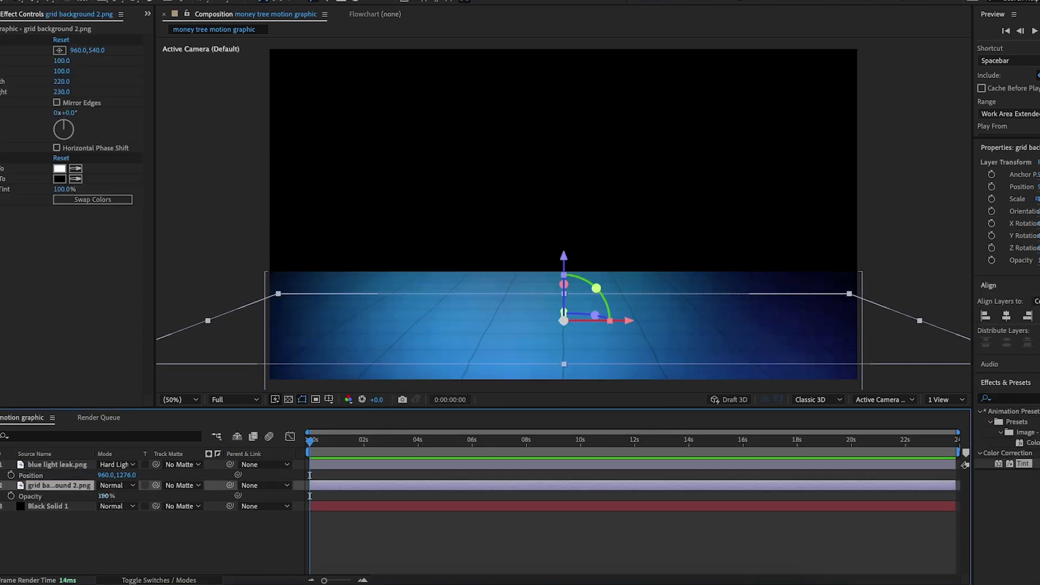
left_click(104, 497)
type("22")
key("Return")
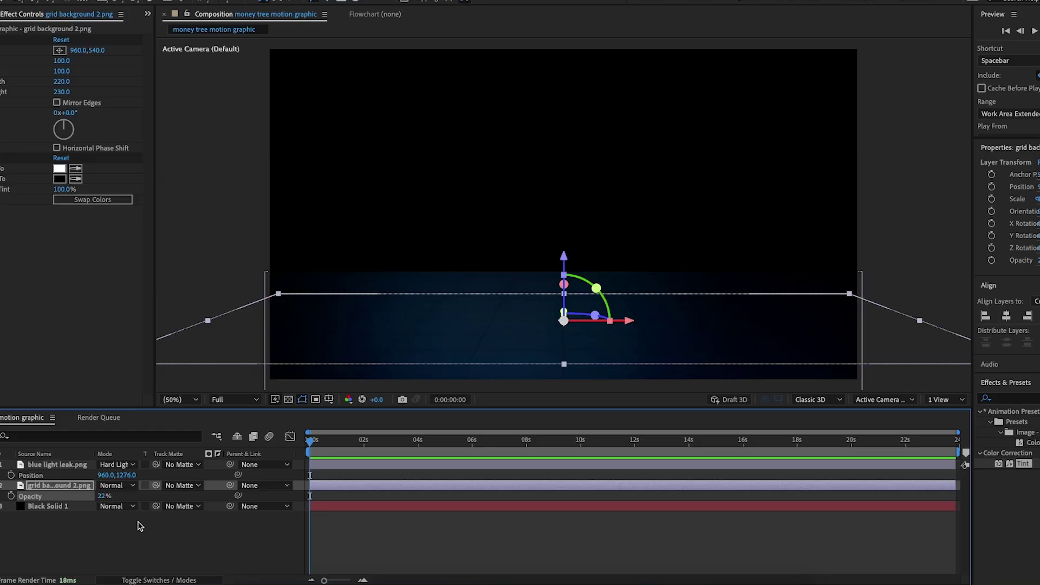
left_click(140, 526)
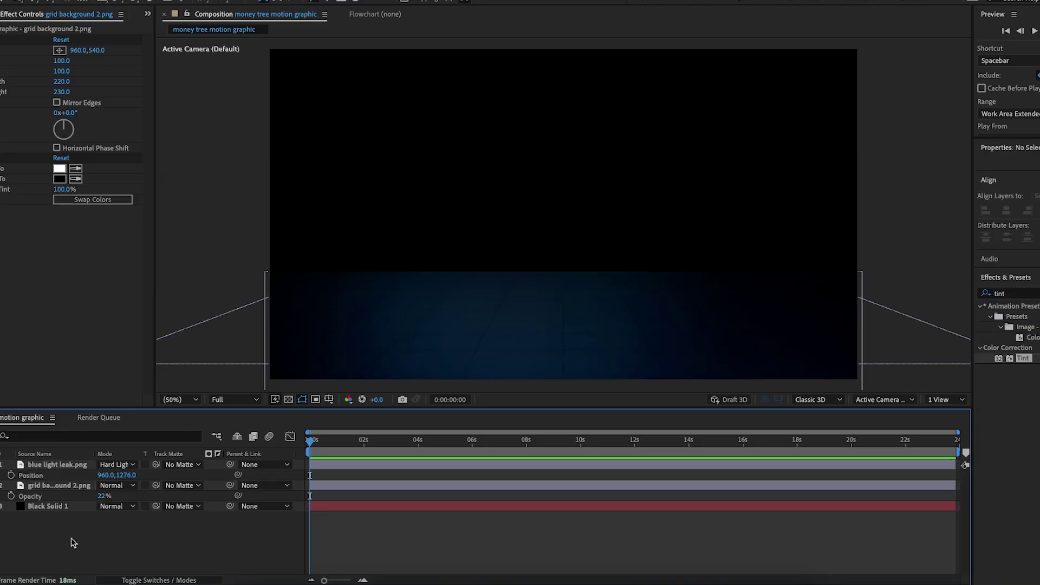
- Duplicate the light leak, grid and black solid layers and move the three copies below the originals
left_click(60, 464)
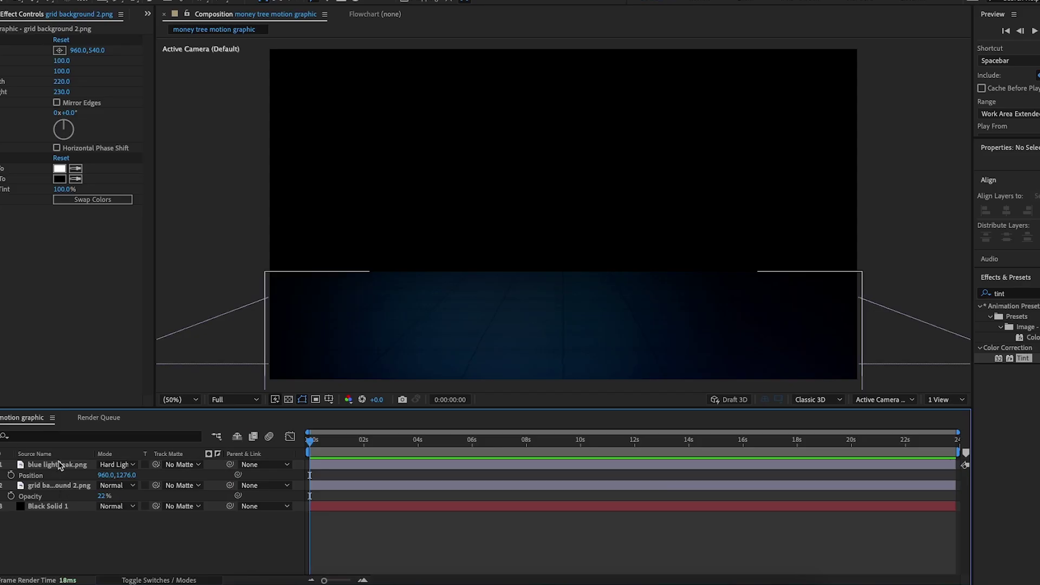
left_click(325, 409, "shift")
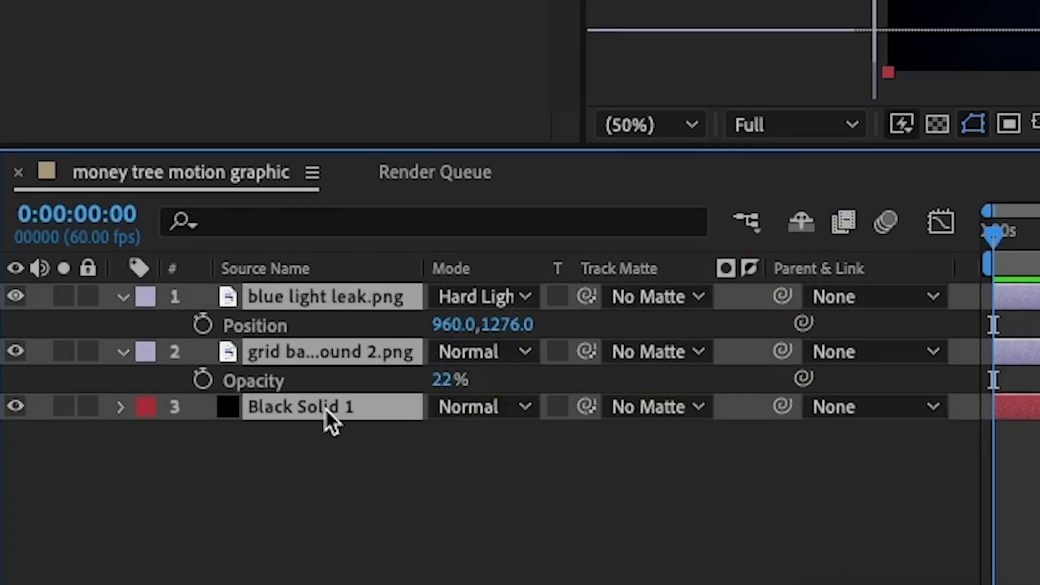
key("ctrl+d")
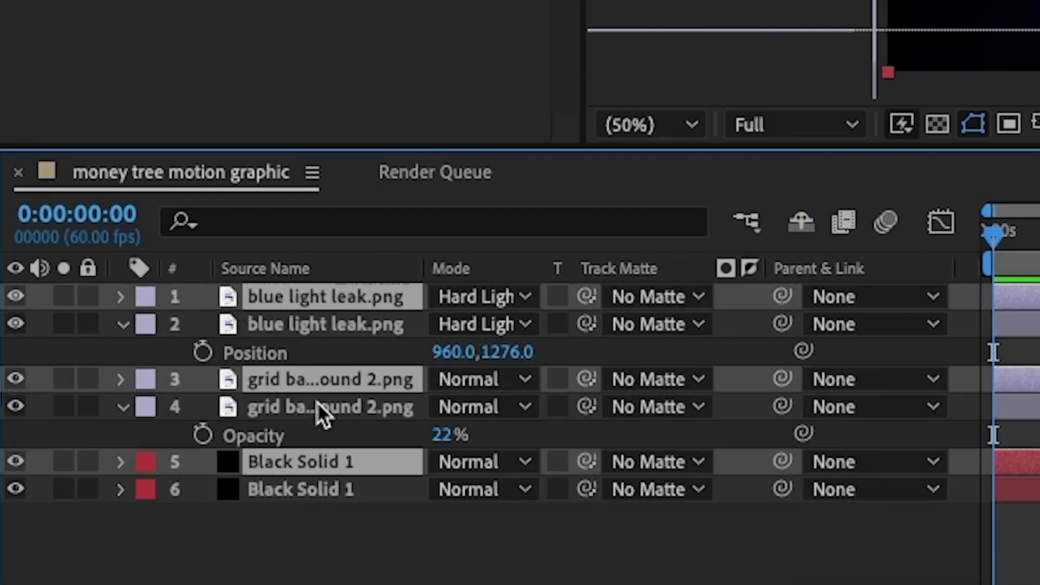
left_click_drag(317, 402, 306, 517)
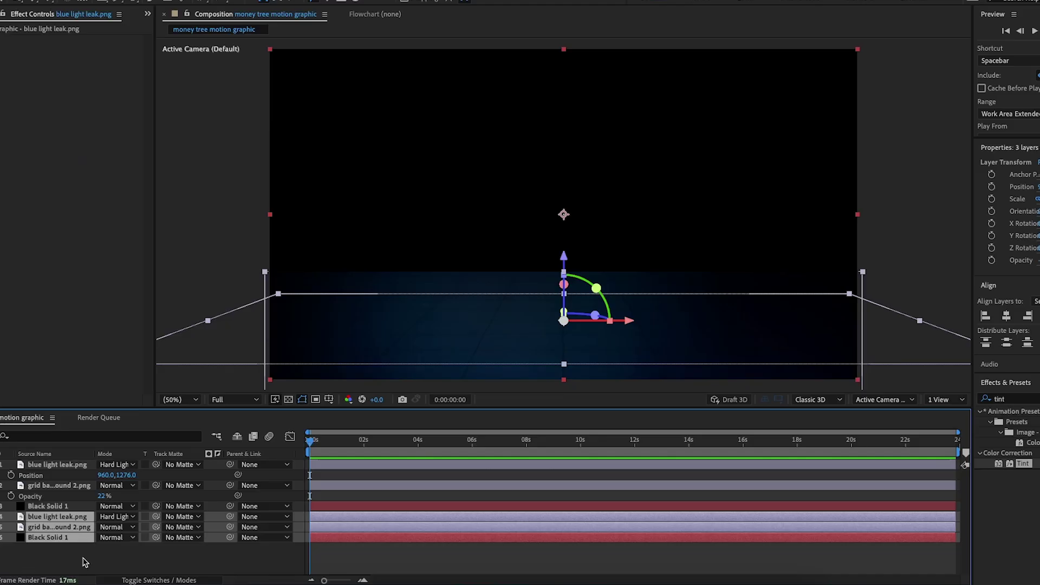
left_click(386, 545)
- Turn off 3D for the lower copy of the grid background 2.png layer
left_click(66, 518)
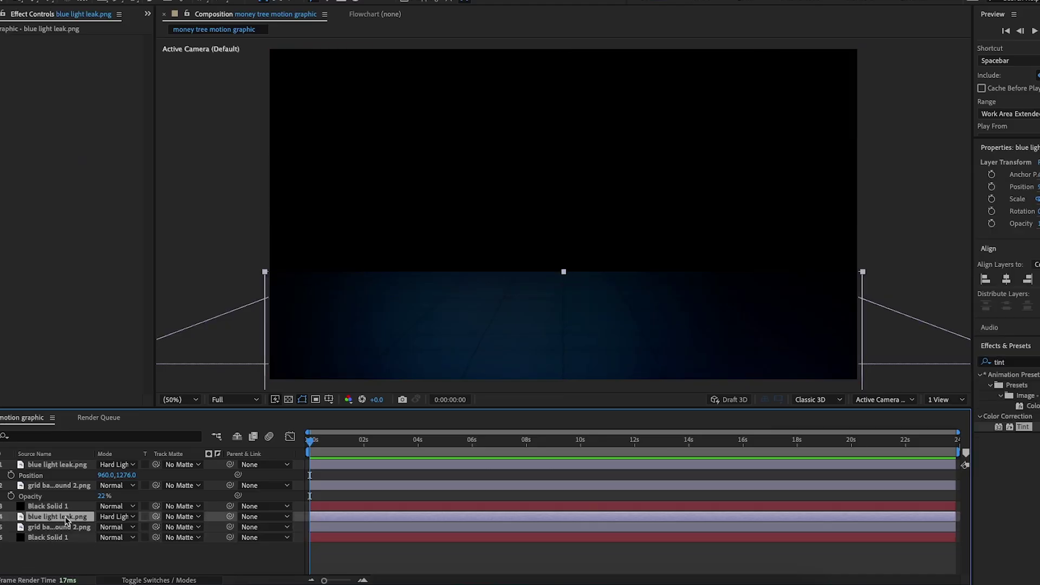
left_click(175, 579)
left_click(190, 558)
left_click(166, 527)
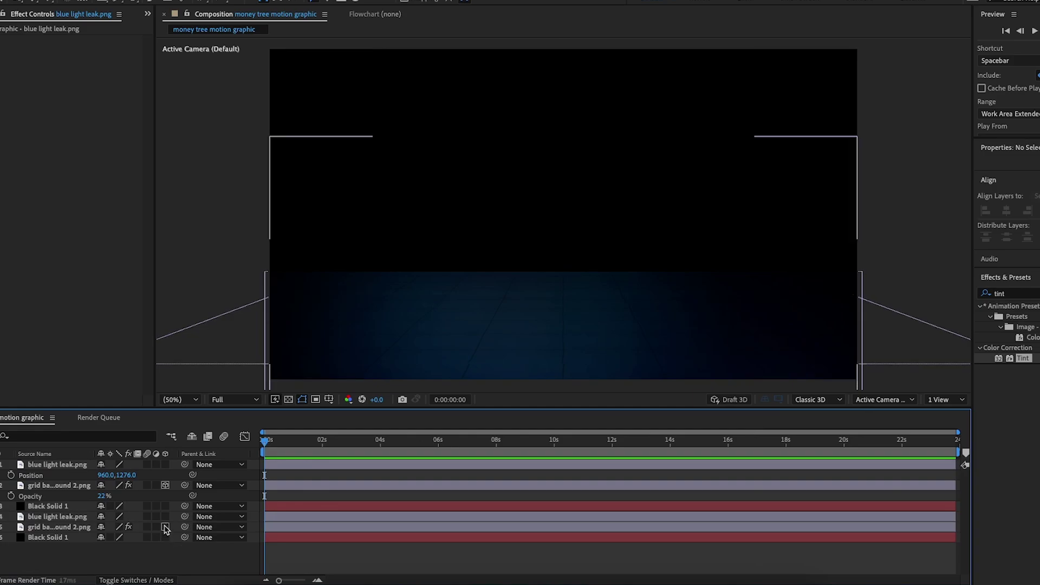
- Raise the lower copy of the blue light leak.png layer by setting its Y position to 531
left_click(59, 518)
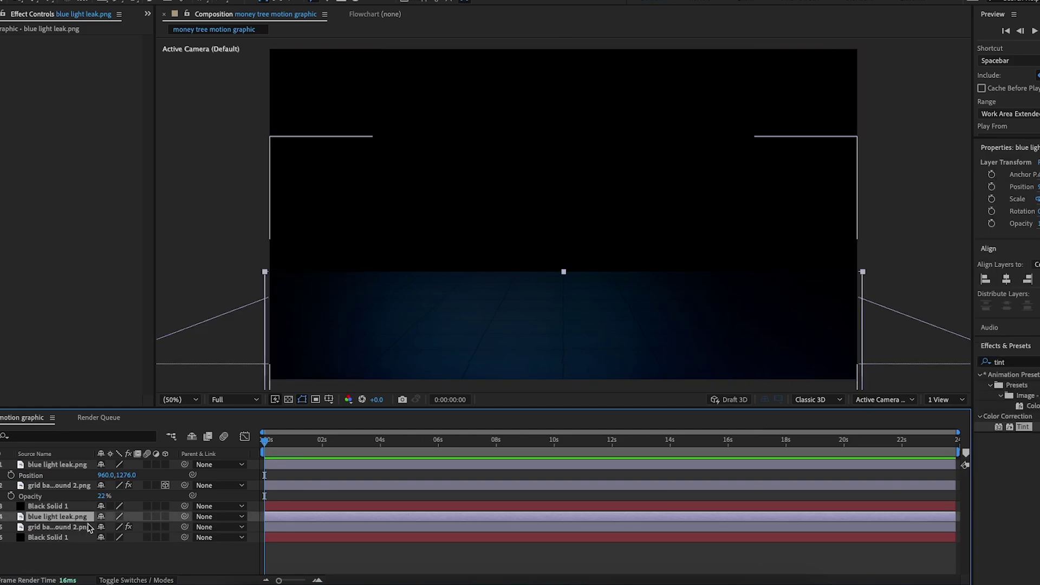
key("p")
left_click_drag(128, 526, 44, 527)
- Raise the lower copy of the grid background 2.png layer by setting its Y position to 517
left_click(72, 537)
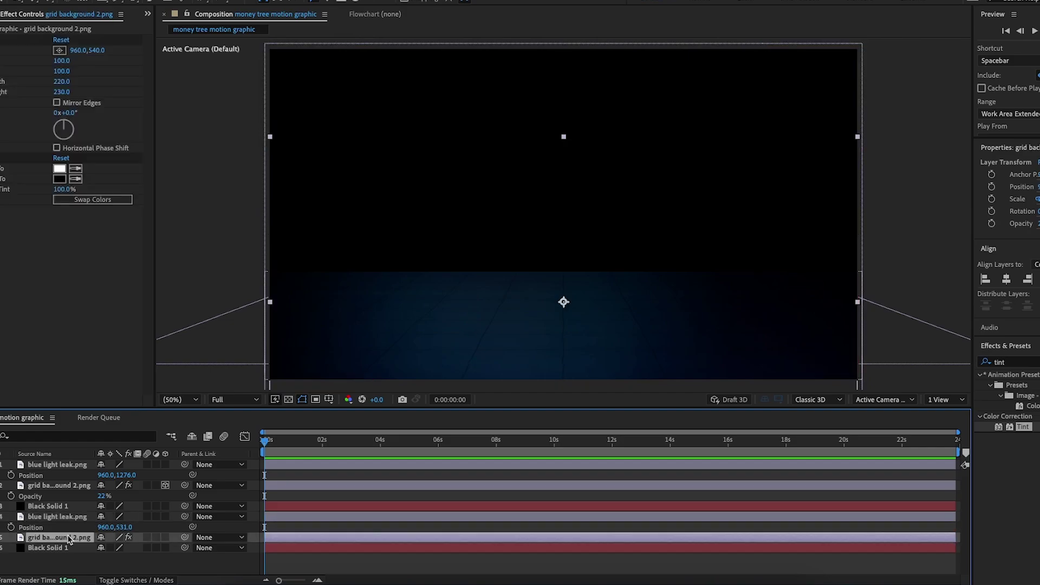
key("p")
left_click_drag(122, 549, 59, 569)
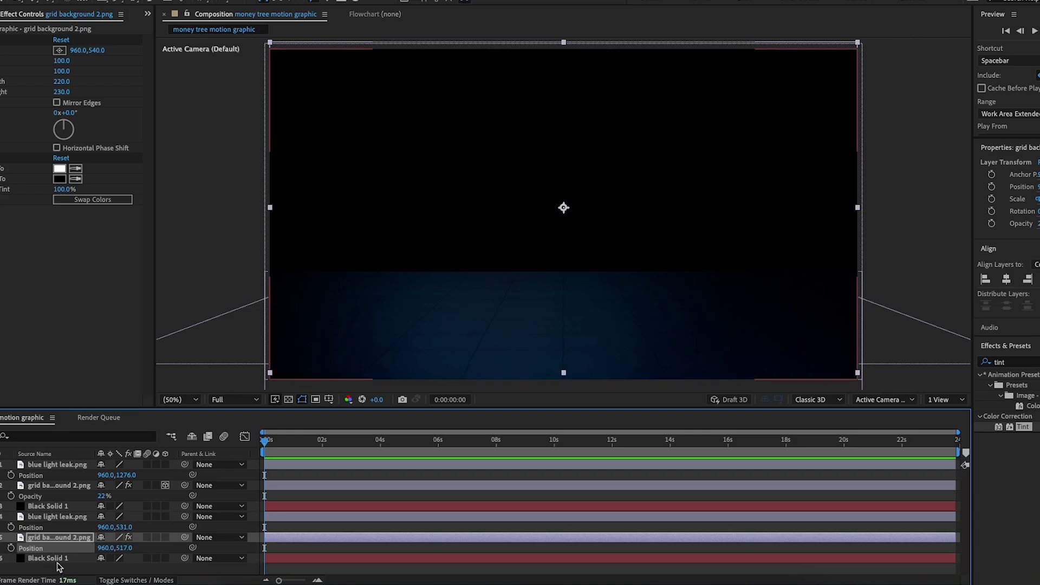
- Lower the upper Black Solid 1 layer by setting its Y position to 1268
left_click(60, 506)
key("p")
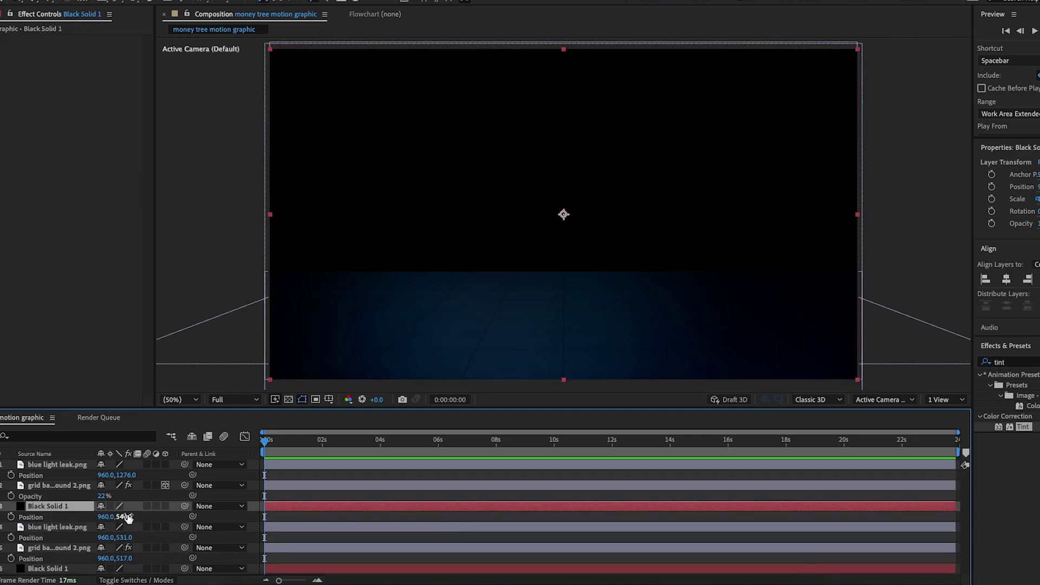
left_click_drag(126, 517, 559, 530)
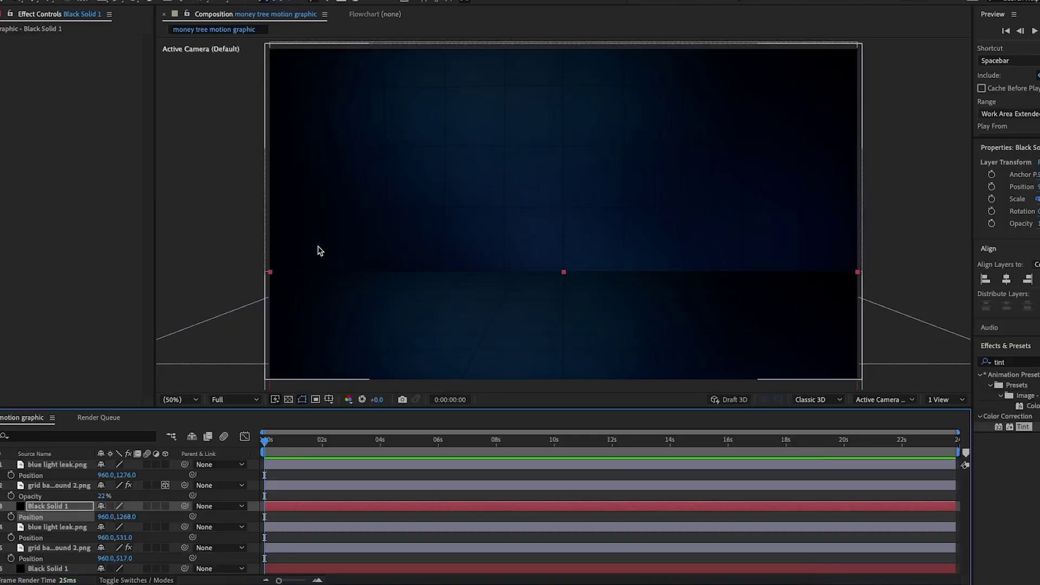
left_click(212, 233)
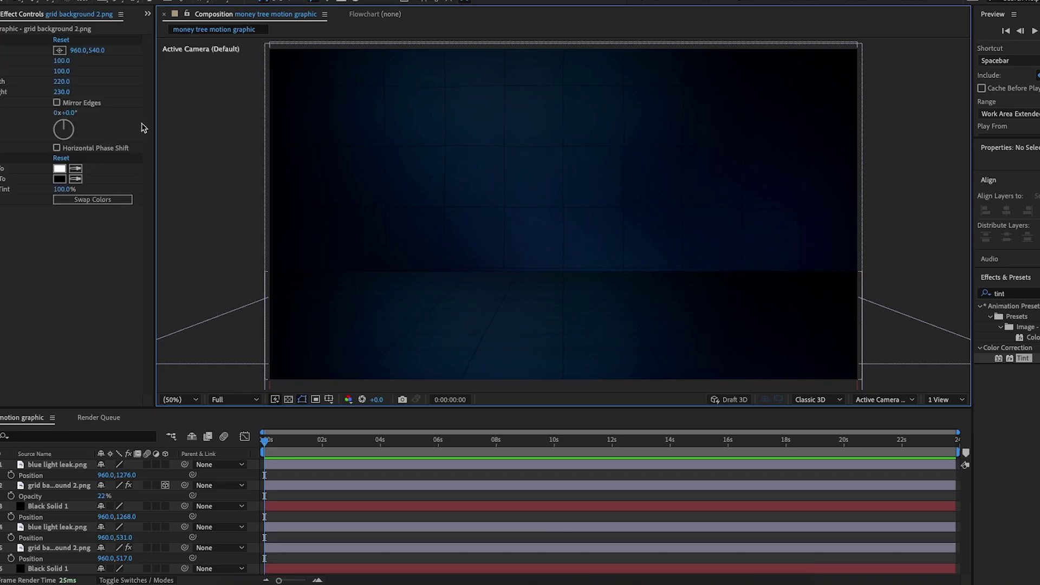
- Add money tree.png as the top layer of the composition, scale it to 170% and place it near the center
key("super+0")
left_click_drag(12, 159, 53, 465)
key("s")
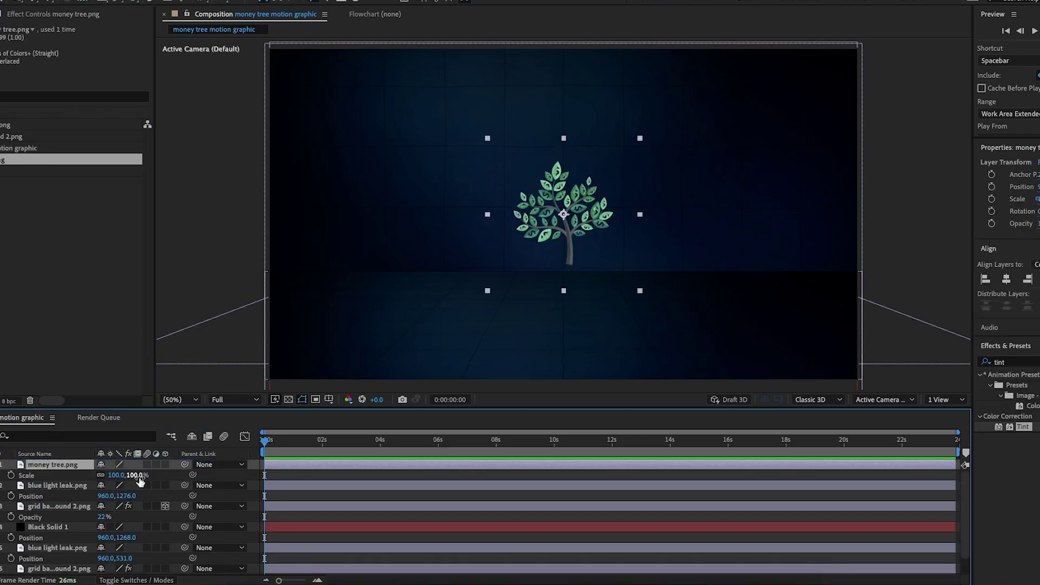
left_click_drag(133, 475, 174, 475)
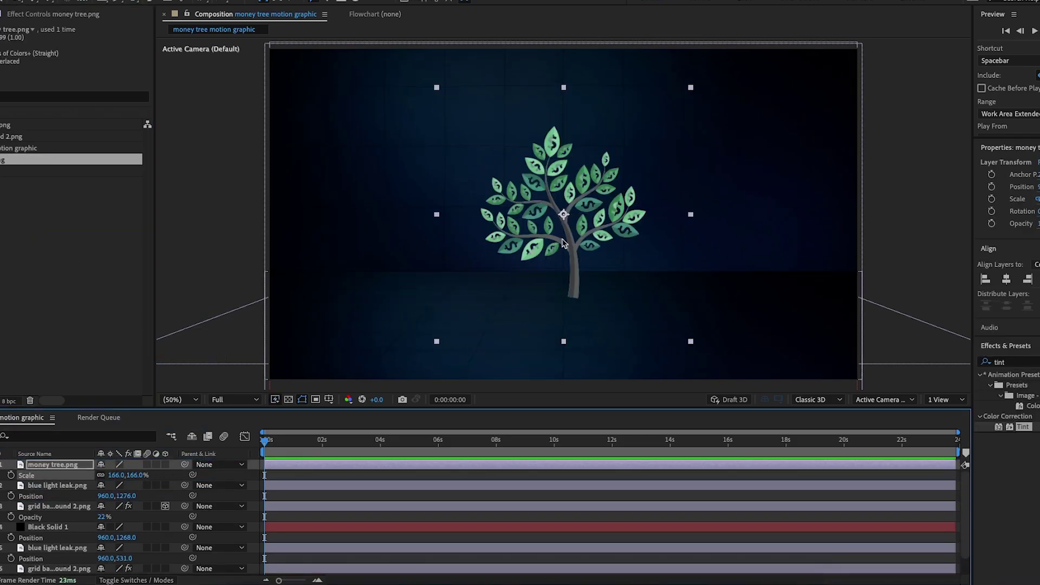
left_click(221, 216)
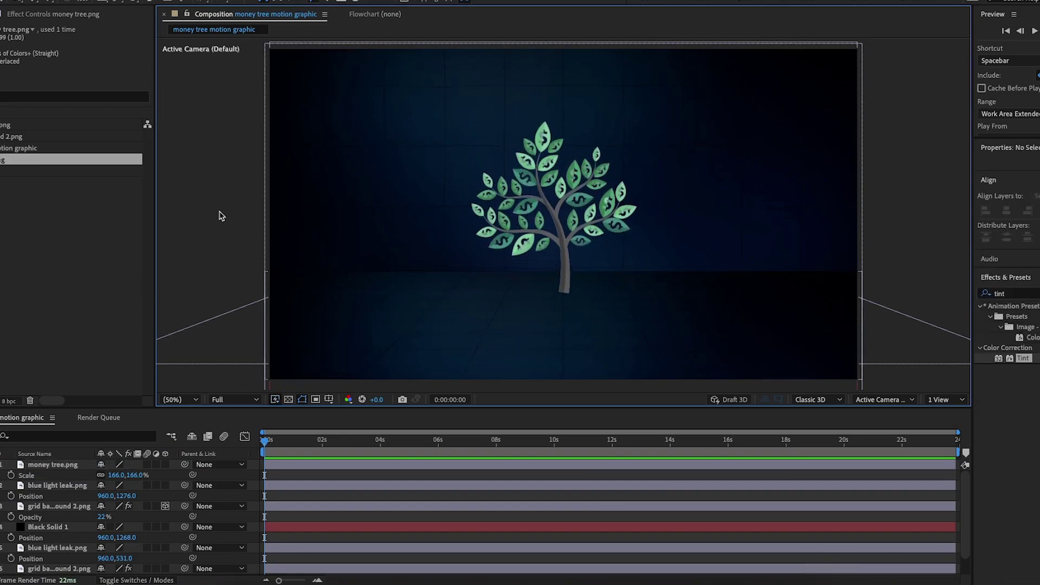
left_click_drag(140, 475, 144, 476)
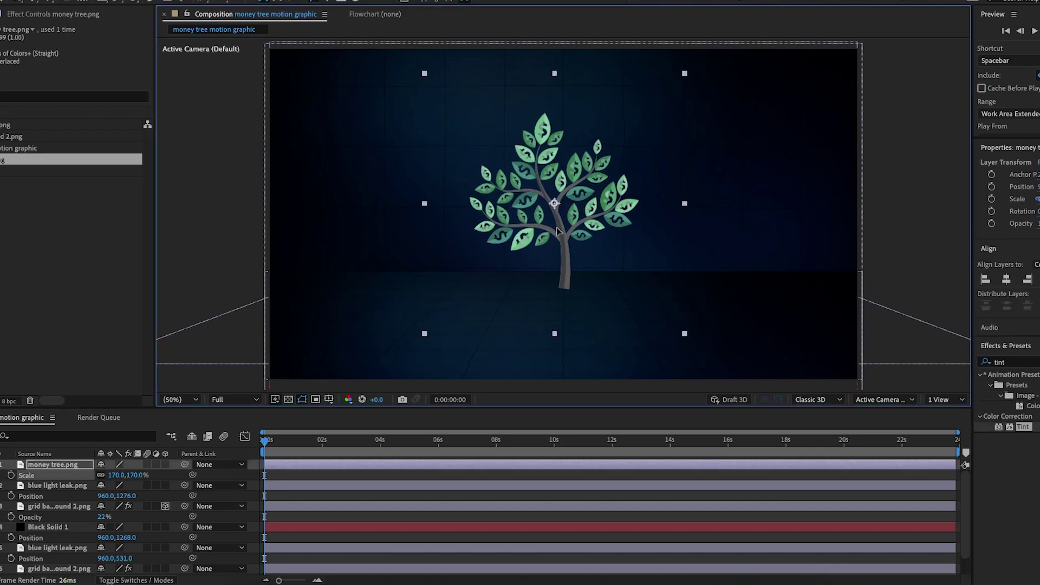
- Apply the Glow effect to the money tree.png layer with a threshold of 51.4% and a radius of 86
left_click(1016, 299)
type("glow")
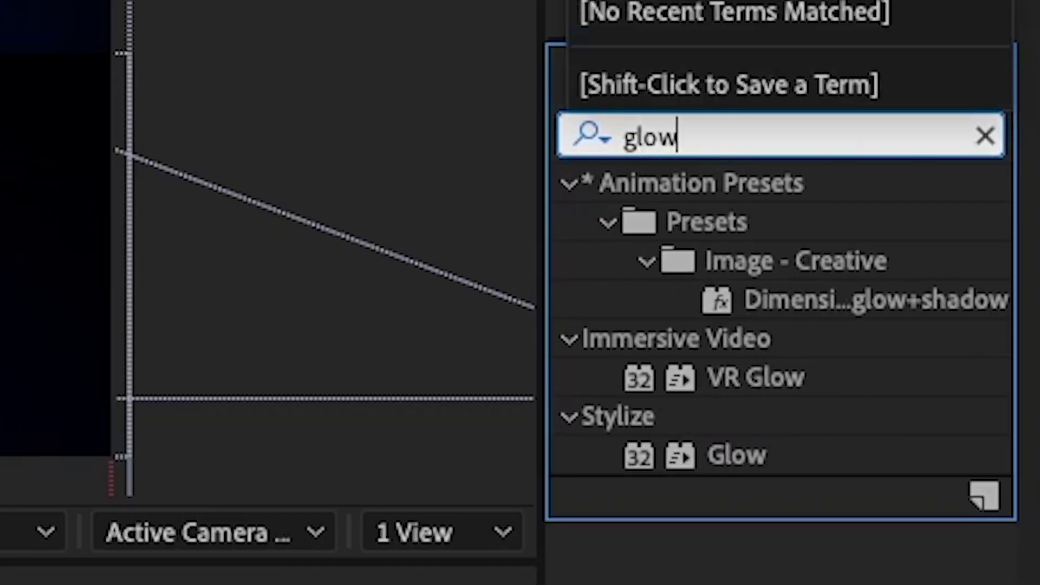
left_click_drag(745, 455, 613, 230)
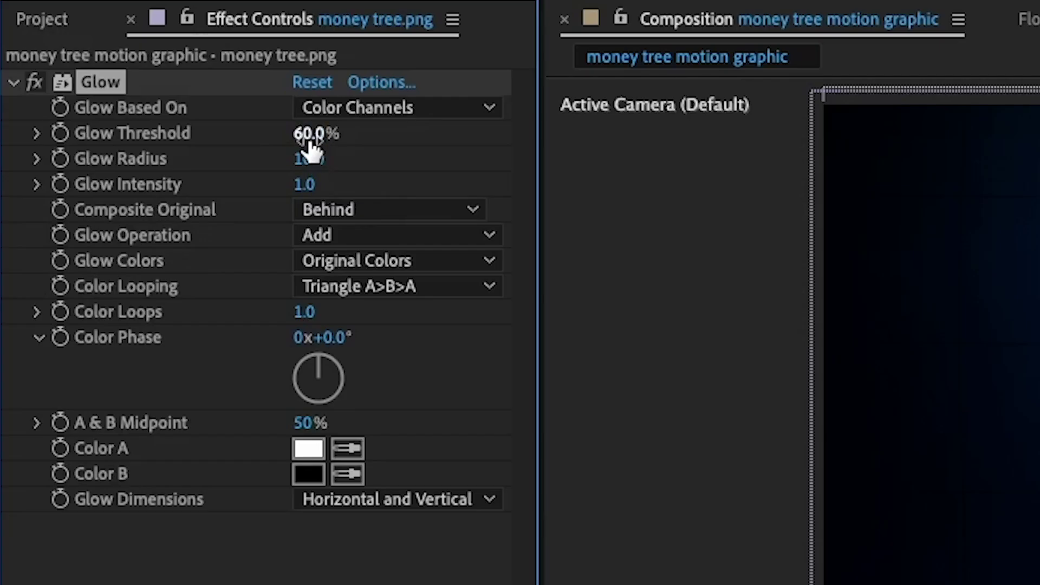
left_click_drag(310, 144, 405, 159)
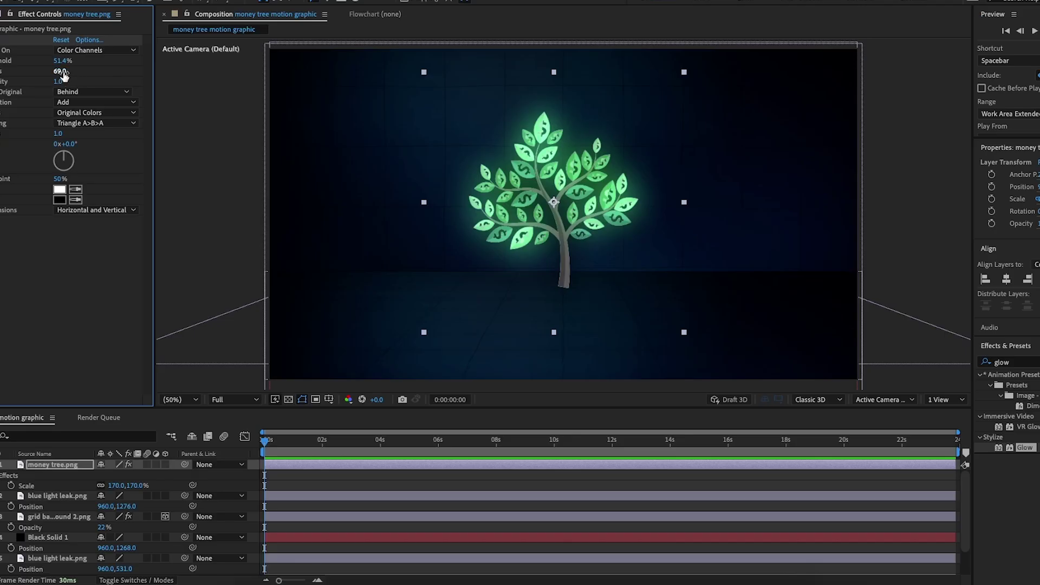
left_click_drag(60, 71, 73, 71)
left_click(213, 198)
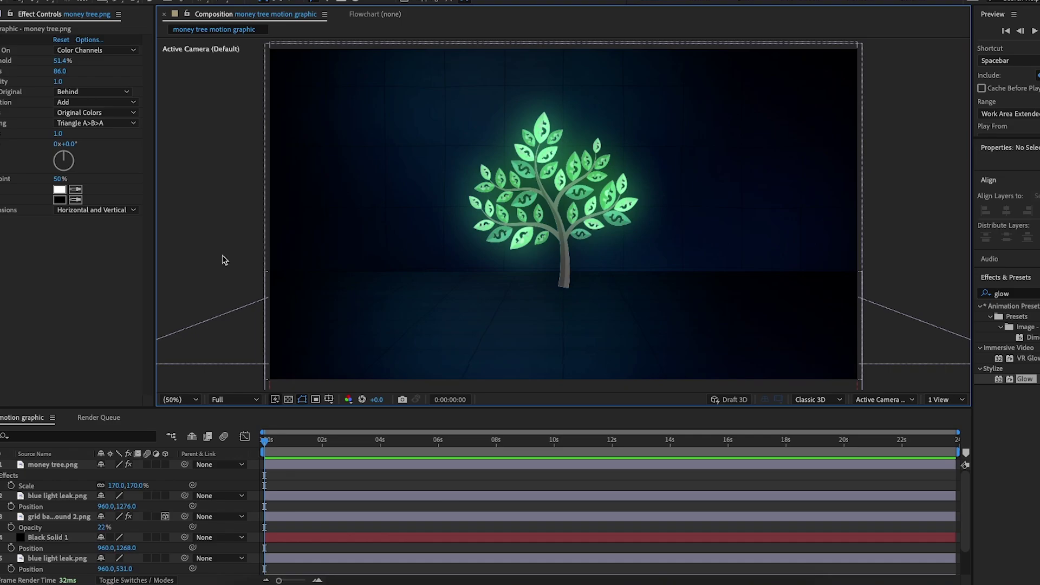
- Create a new adjustment layer above the money tree.png layer
right_click(37, 317)
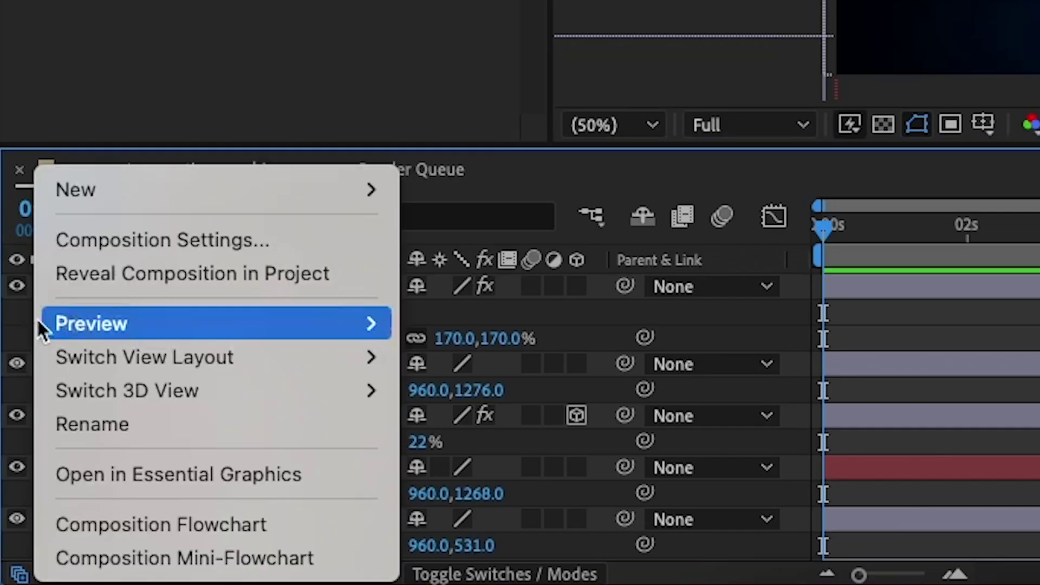
mouse_move(129, 192)
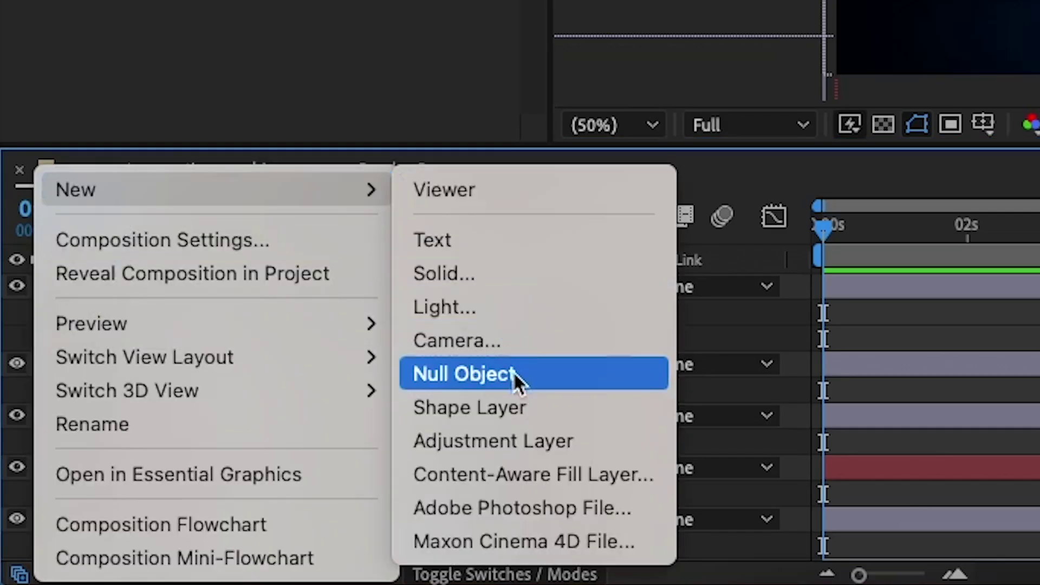
left_click(522, 441)
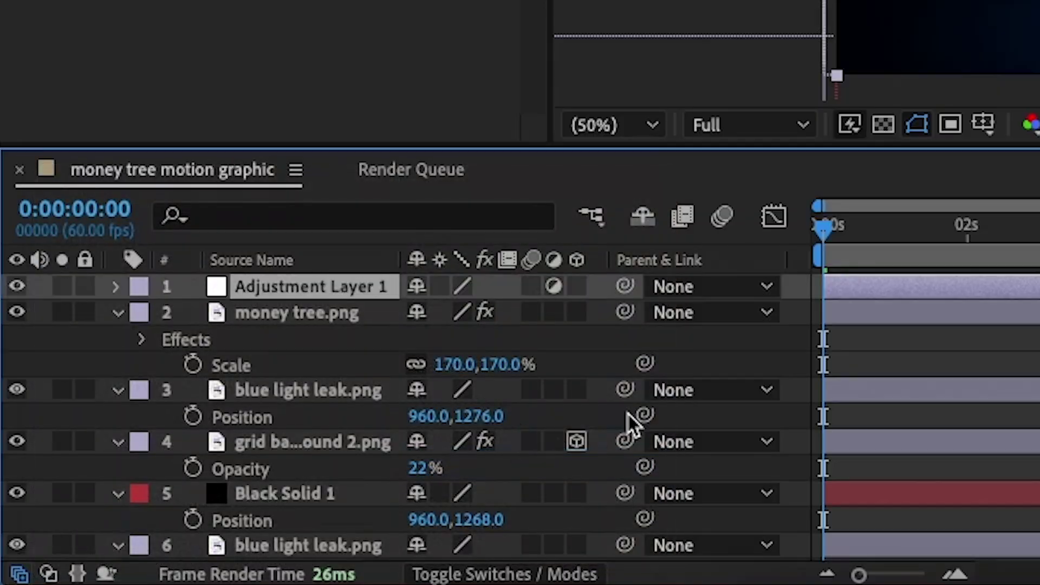
- Apply the CC Vignette effect to the adjustment layer and set its amount to 138
key("BackSpace")
type("vig")
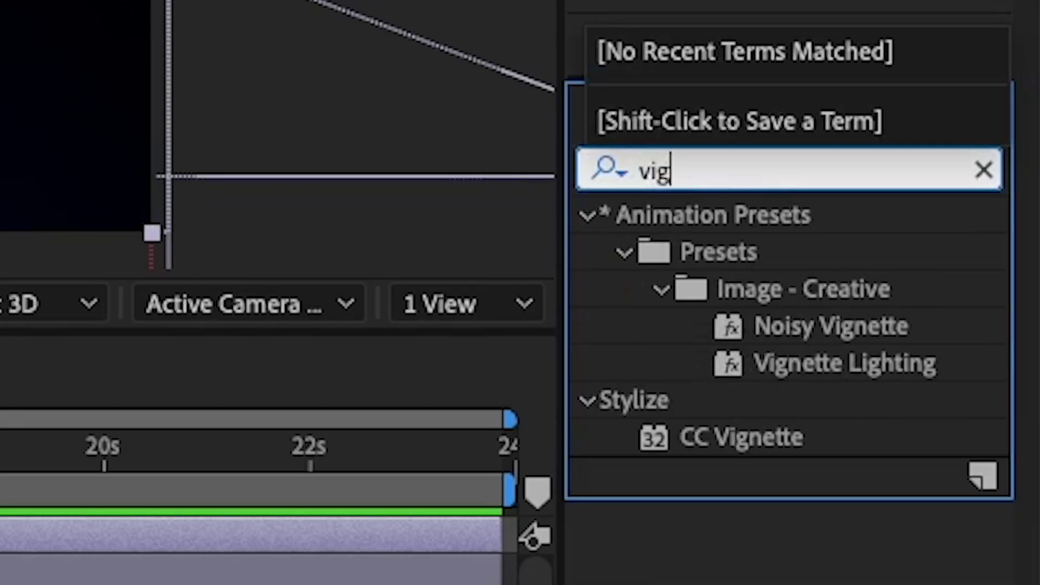
left_click_drag(740, 437, 639, 428)
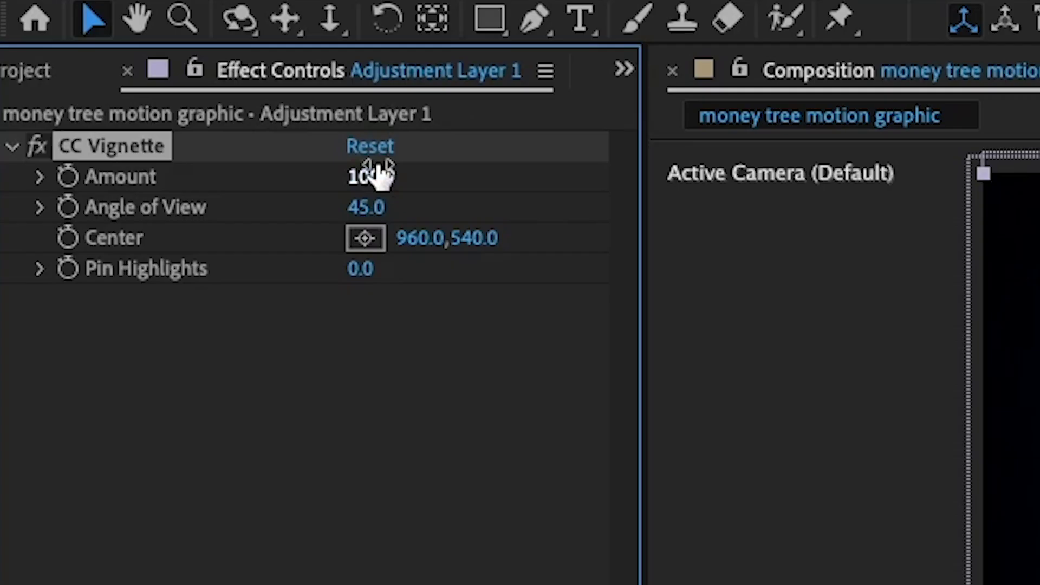
left_click_drag(372, 170, 477, 208)
left_click(736, 168)
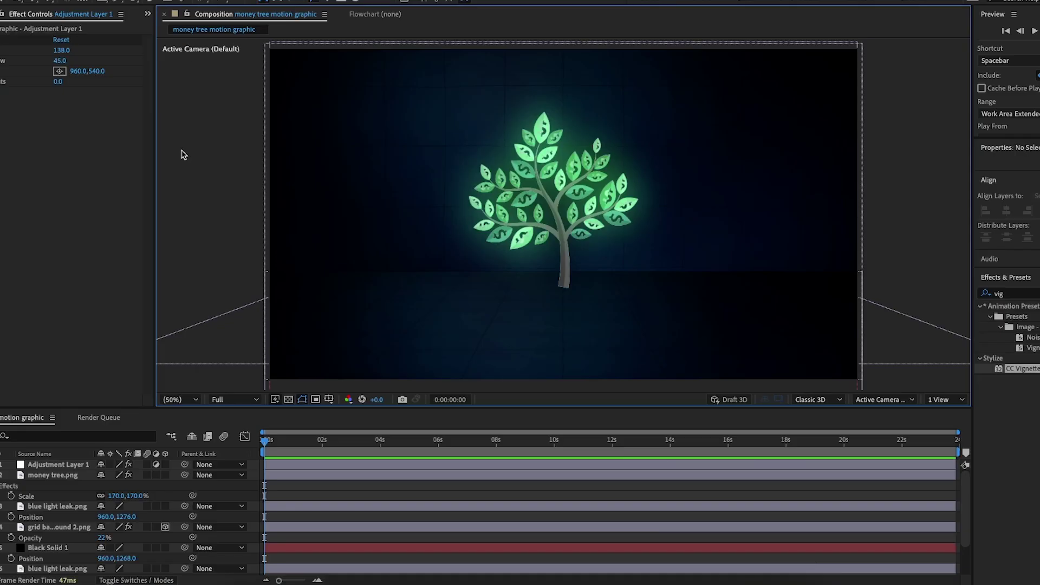
- Apply the Gradient Ramp effect to the upper Black Solid 1 layer, with the ramp running from 836, 0 to 960, 644
left_click(51, 549)
left_click_drag(1031, 294, 959, 293)
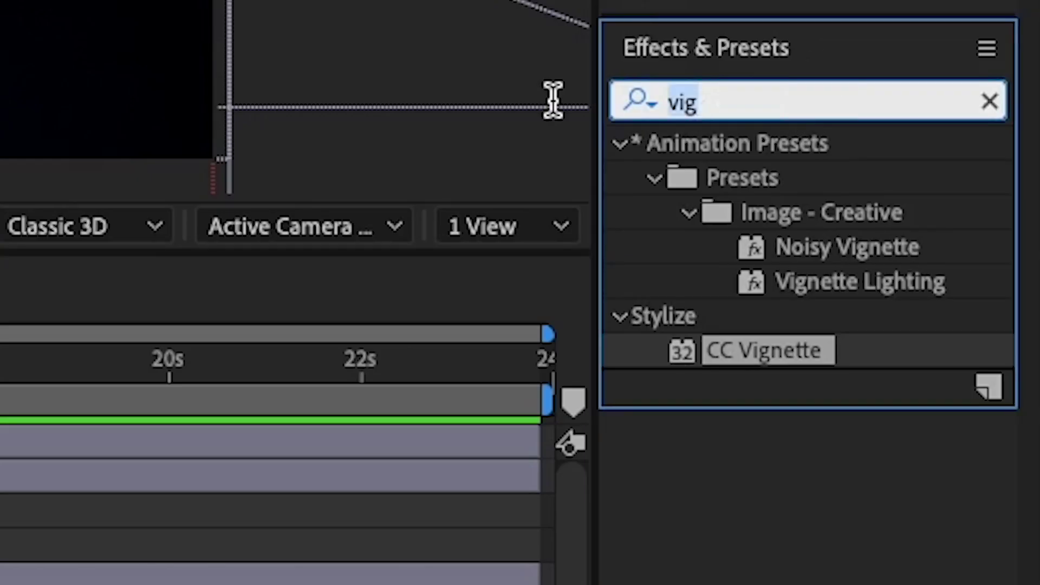
key("BackSpace")
type("grad")
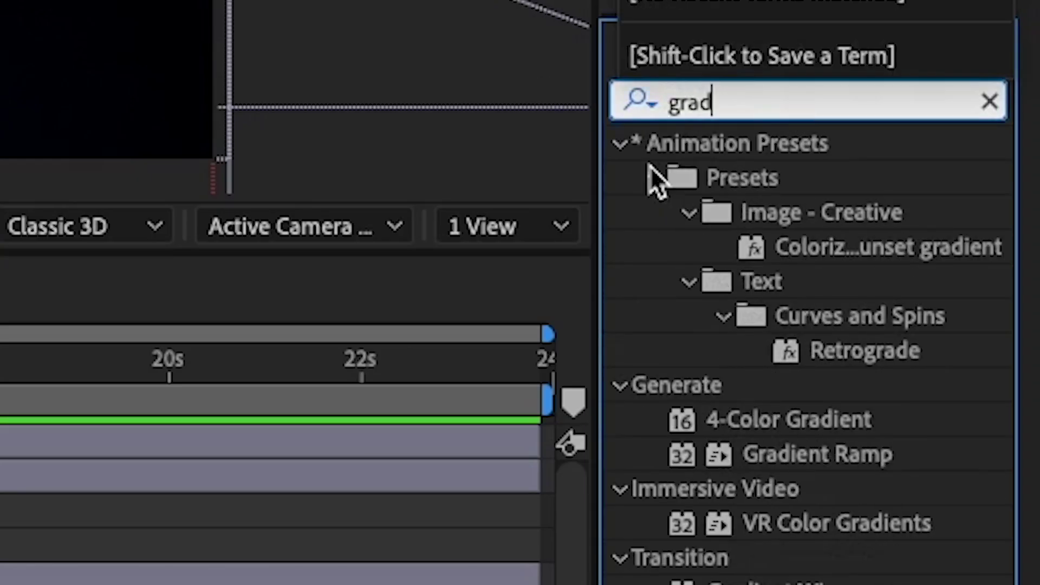
left_click_drag(845, 458, 438, 550)
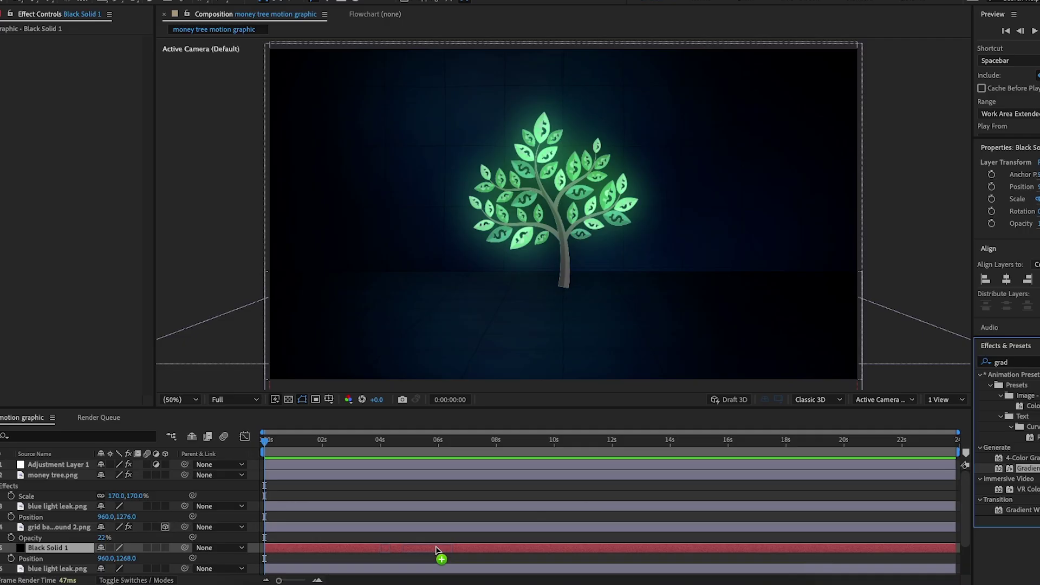
left_click_drag(438, 550, 153, 547)
left_click_drag(48, 568, 50, 504)
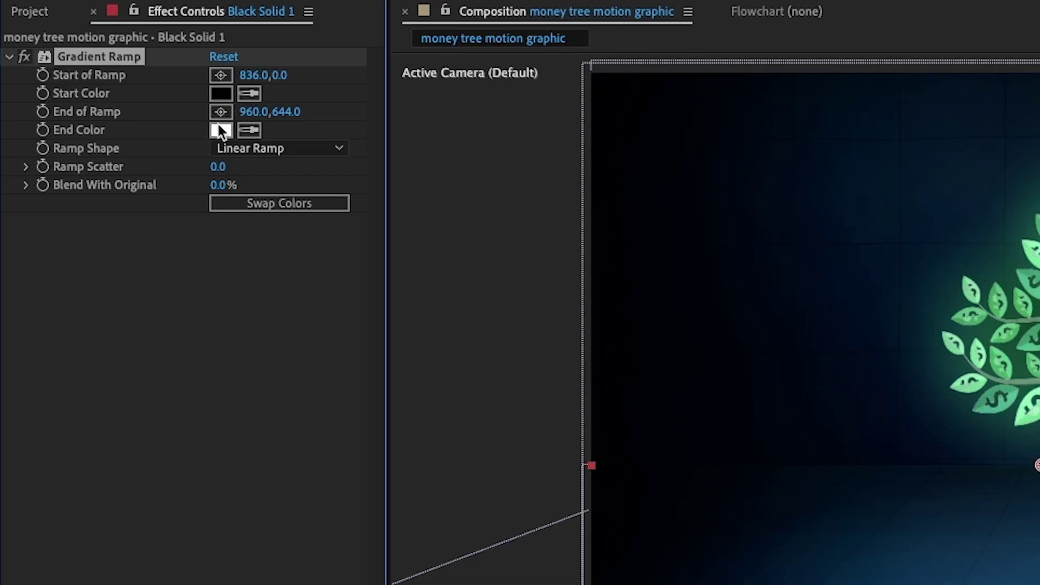
- Set the Gradient Ramp's end color to dark gray and move the start of the ramp to 946, 40
left_click(220, 131)
left_click(293, 582)
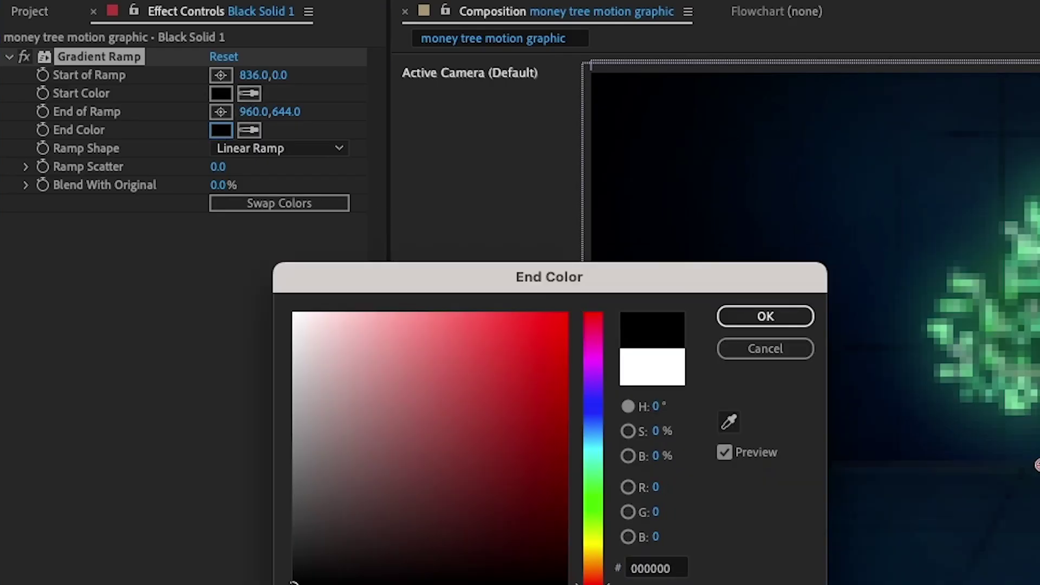
mouse_move(293, 583)
left_mouse_down()
mouse_move(176, 582)
mouse_move(179, 488)
mouse_move(182, 534)
mouse_move(181, 521)
left_mouse_up()
left_click(772, 313)
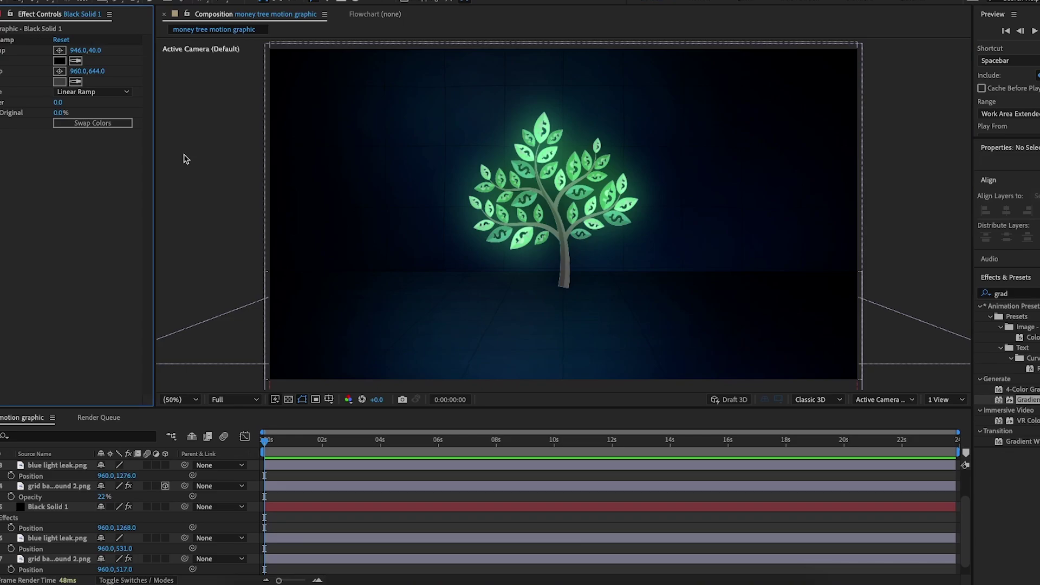
left_click(242, 160)
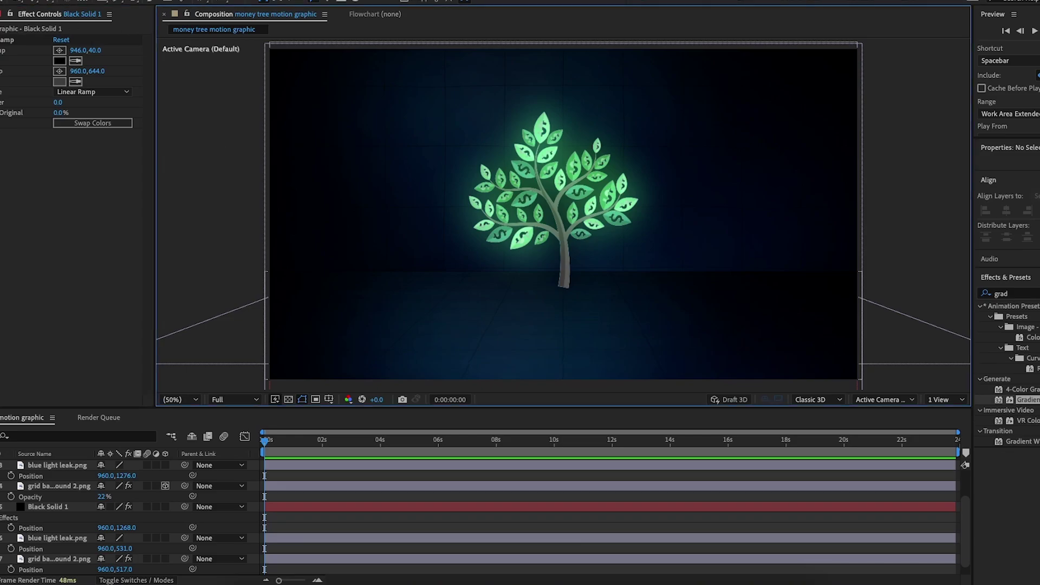
- Draw an open curved path without a fill using the Pen tool, from the frame's bottom edge up the left side of the tree
left_click(1, 15)
left_click(241, 201)
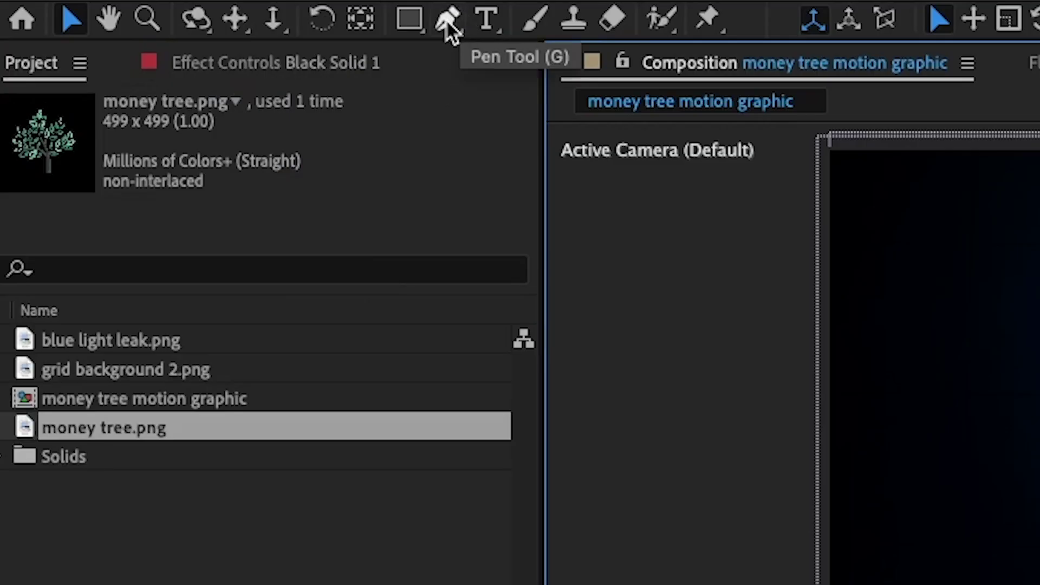
left_click(448, 25)
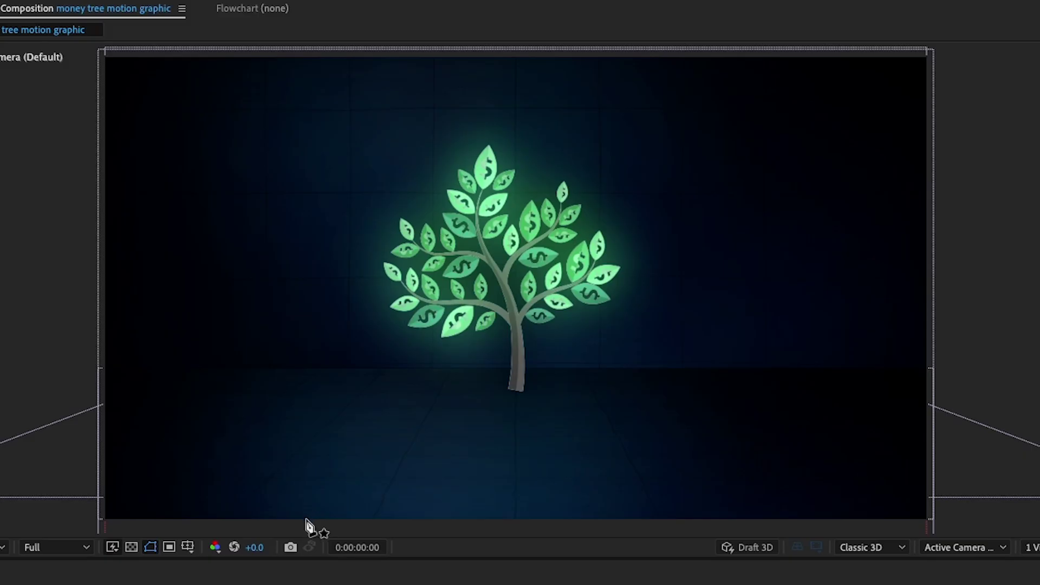
left_click(306, 518)
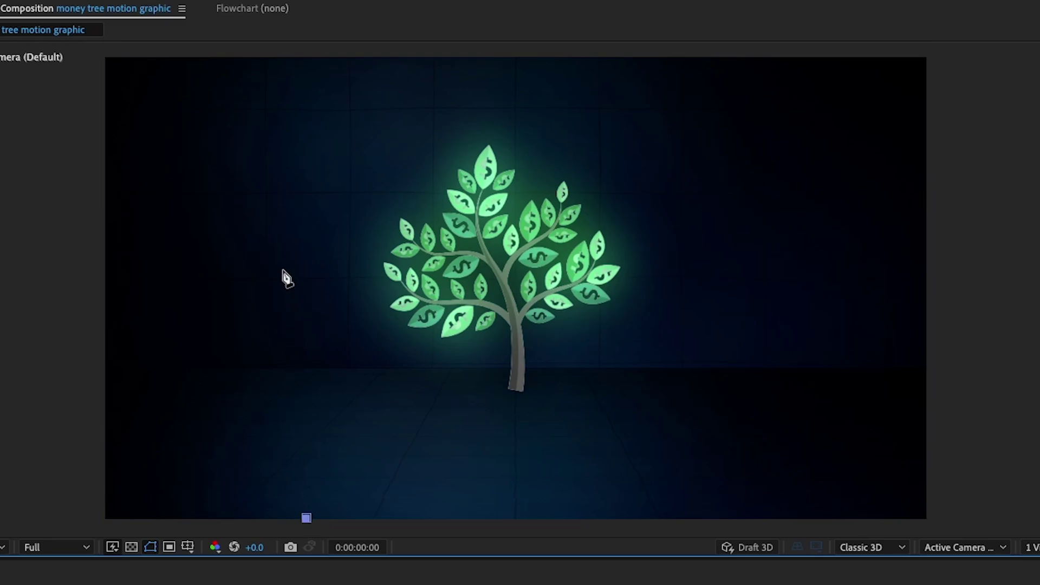
left_click_drag(316, 235, 417, 118)
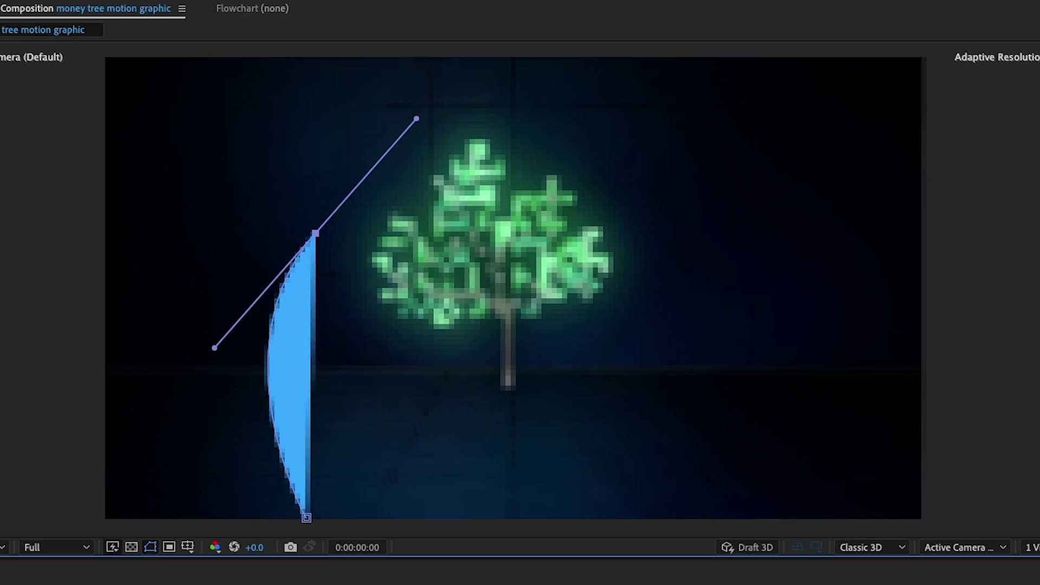
left_click(193, 306)
left_click(337, 406)
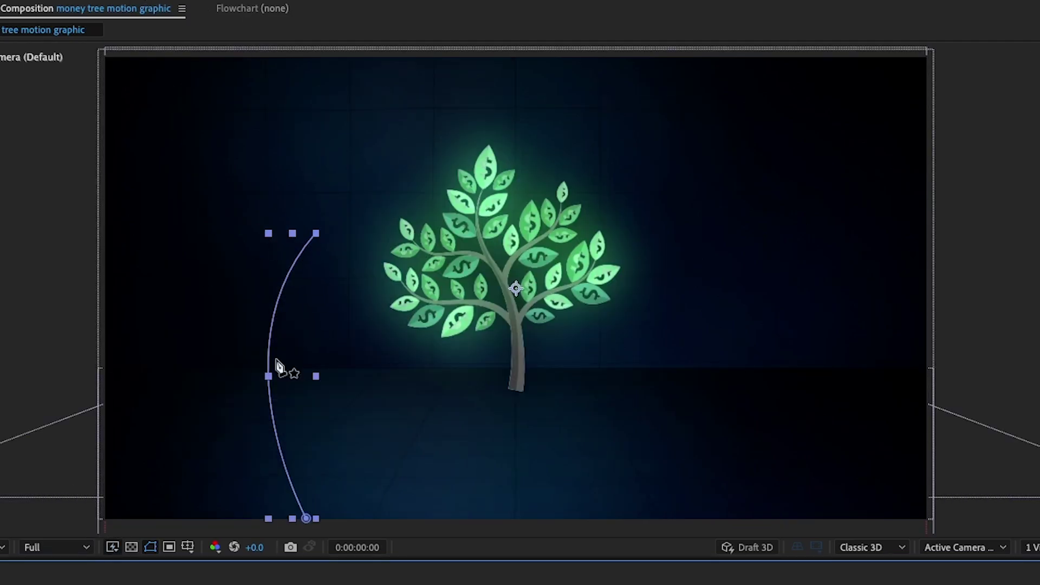
- Move the curved path's upper end up toward the tree and thicken the path's white stroke into a wide band
left_click(317, 233)
left_click_drag(317, 233, 355, 216)
left_click_drag(255, 330, 262, 334)
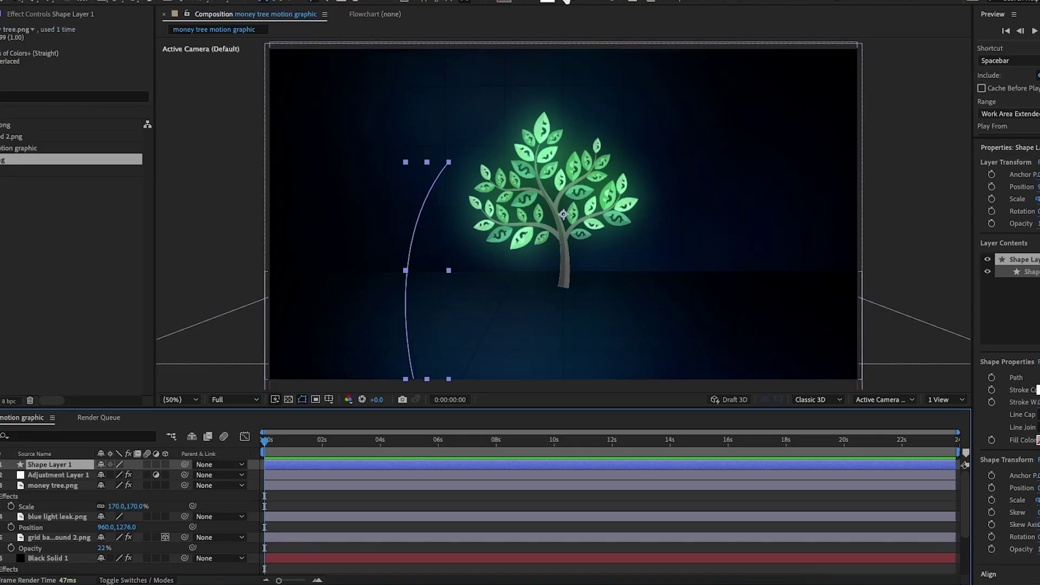
left_click_drag(565, 2, 606, 4)
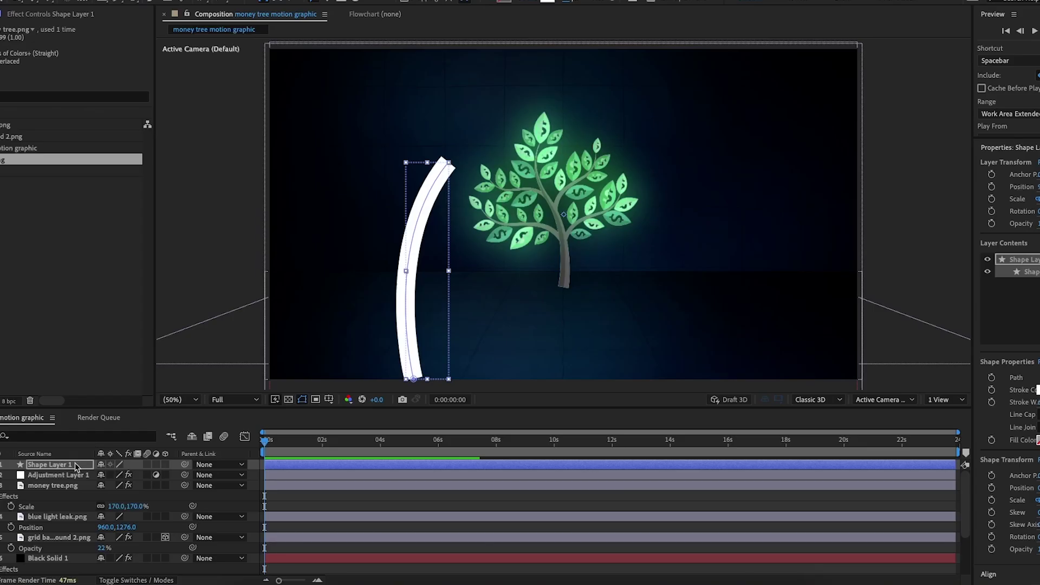
- Make Shape Layer 1 a 3D layer and tilt it backward with a negative X rotation
left_click(76, 464)
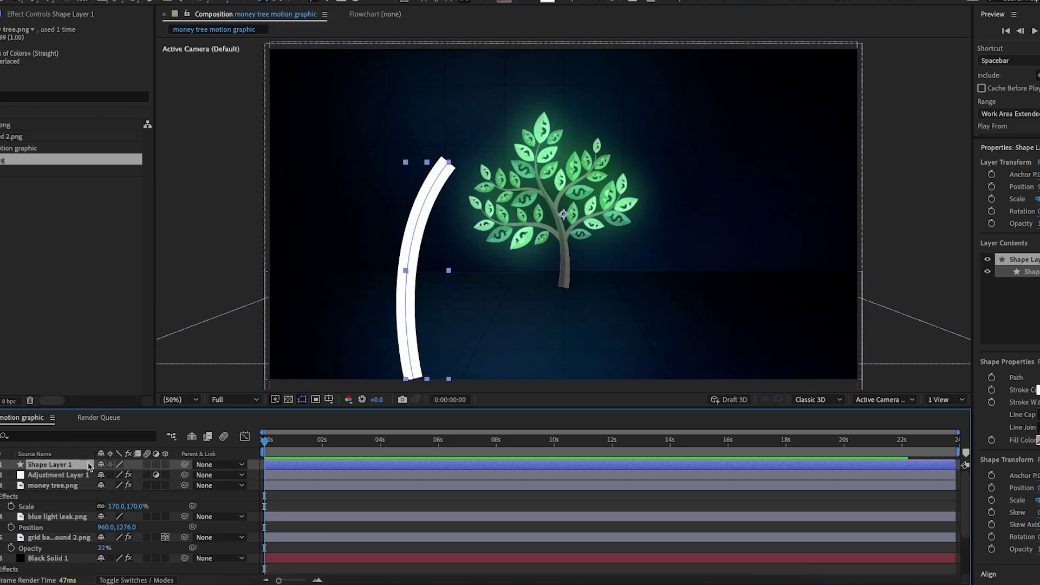
left_click(165, 465)
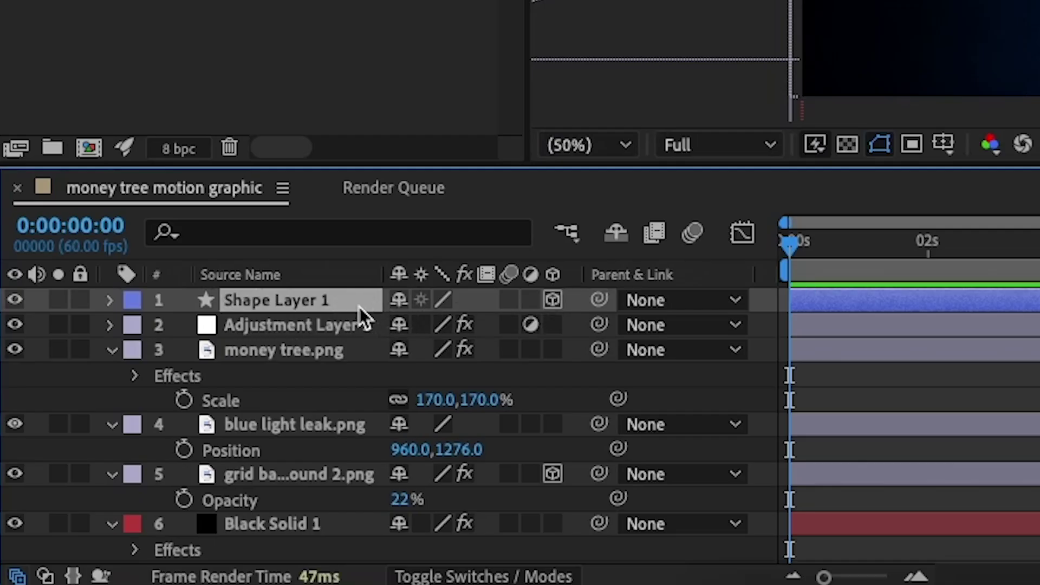
key("r")
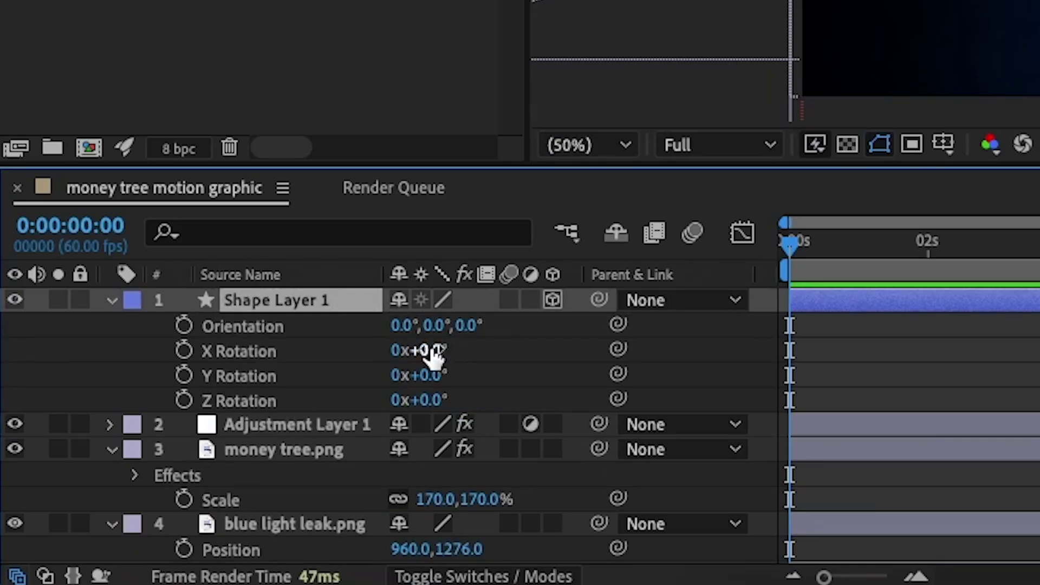
left_click(431, 350)
key("Return")
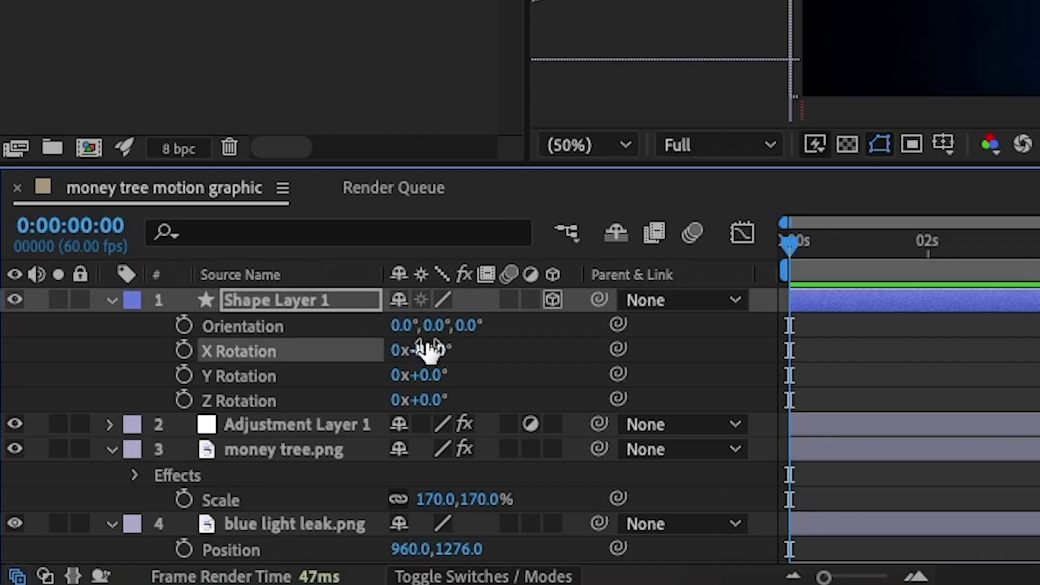
- Move Shape Layer 1 down onto the floor and across toward the tree trunk, to position 1629.4, 859.5, 0
left_click(301, 303)
key("u")
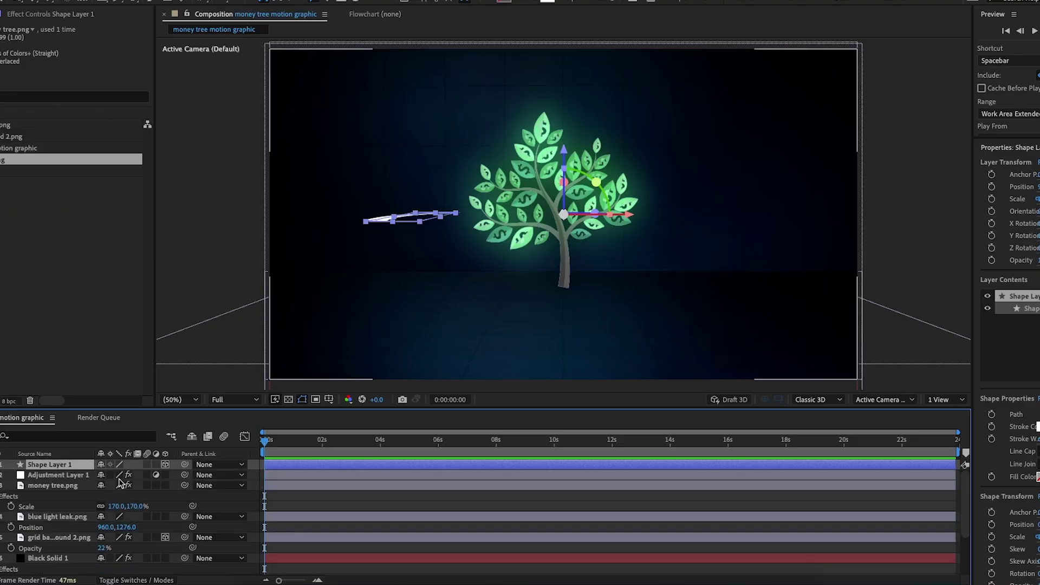
key("p")
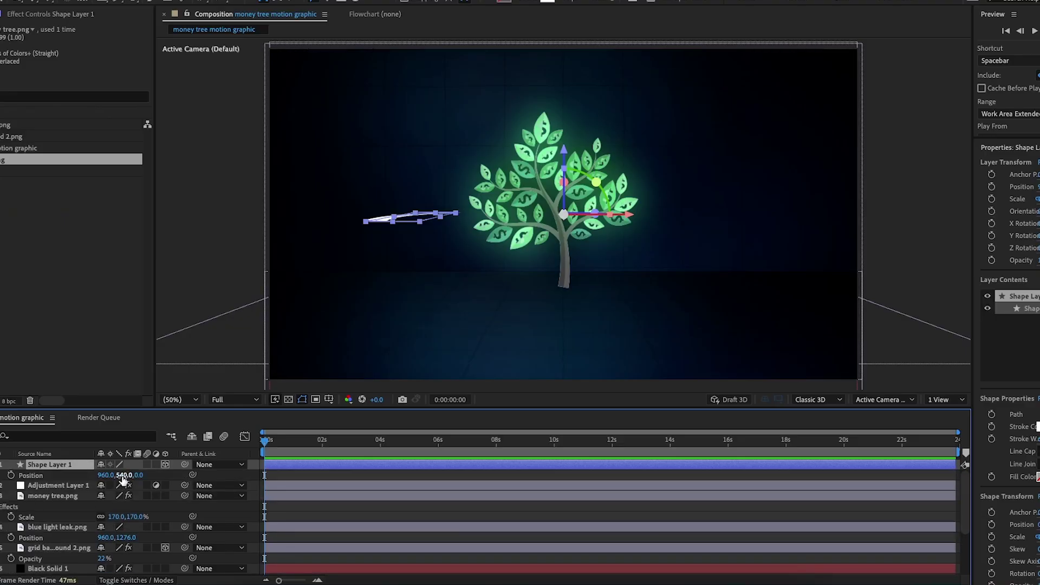
left_click_drag(121, 476, 392, 492)
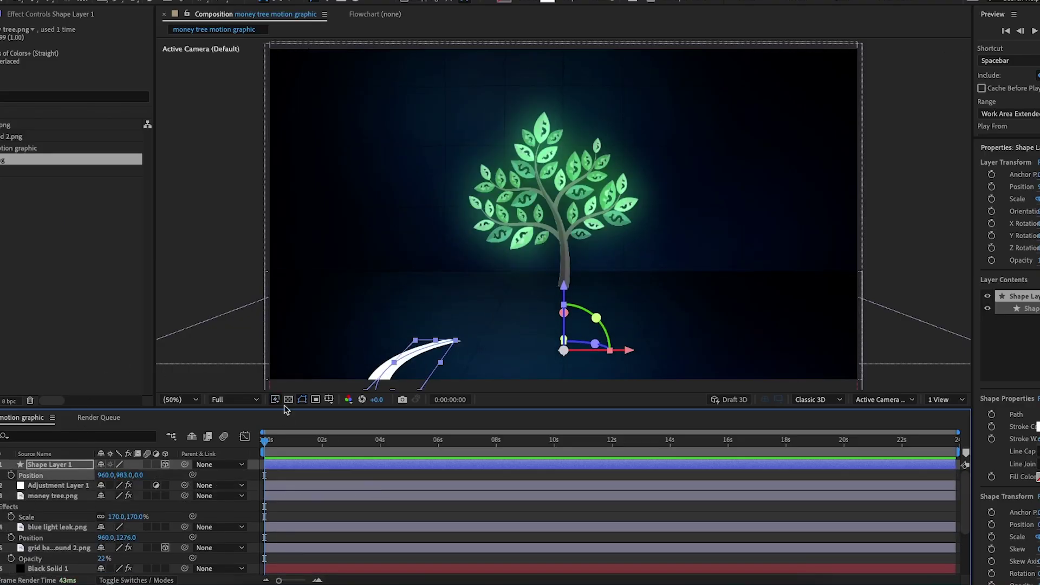
left_click_drag(412, 359, 512, 347)
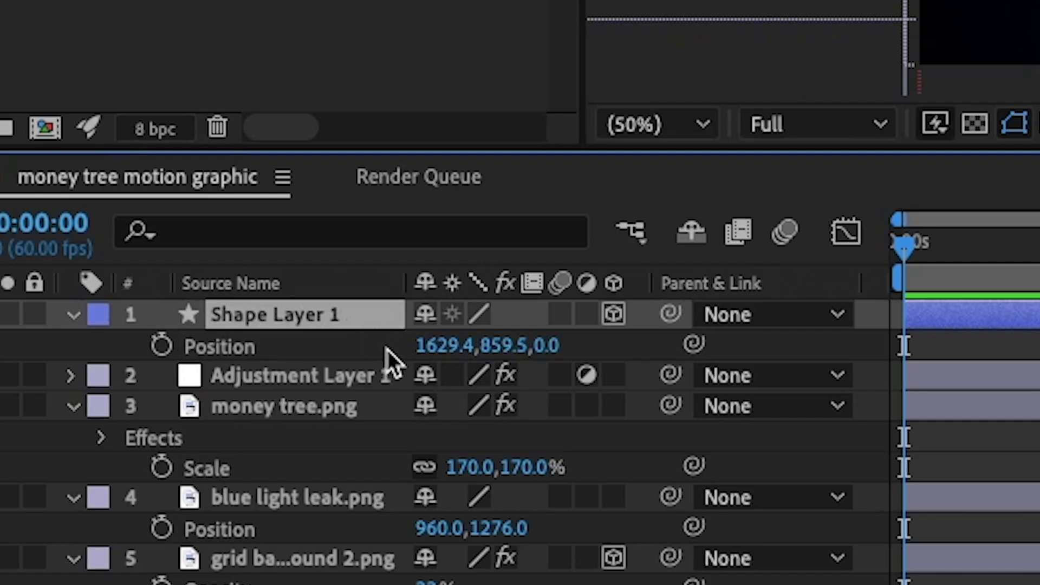
- Set Shape Layer 1's Z rotation to 5° and shift the path slightly left and down on the floor
key("r")
left_click_drag(460, 436, 471, 433)
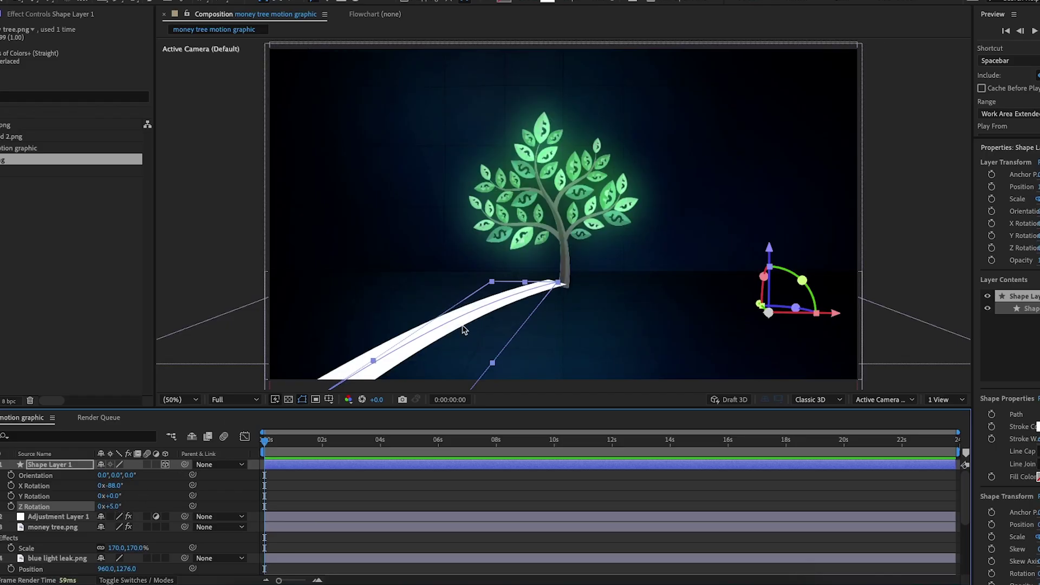
left_click_drag(464, 330, 345, 358)
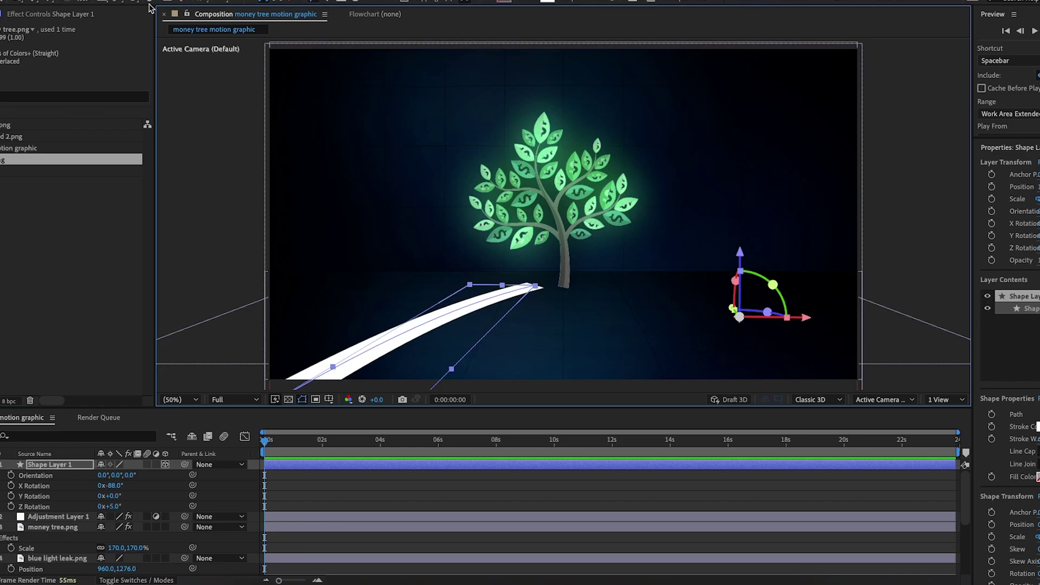
- Reshape Shape Layer 1's path beyond the frame into a stronger bend, with its far end meeting the tree's base
scroll(491, 310, "down", 6)
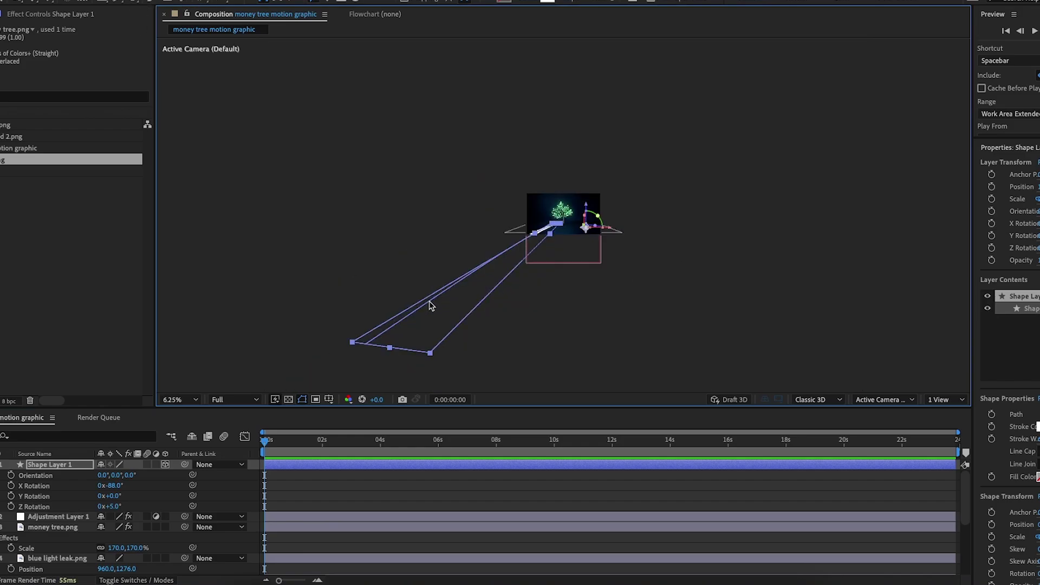
left_click_drag(393, 352, 553, 242)
scroll(552, 243, "up", 6)
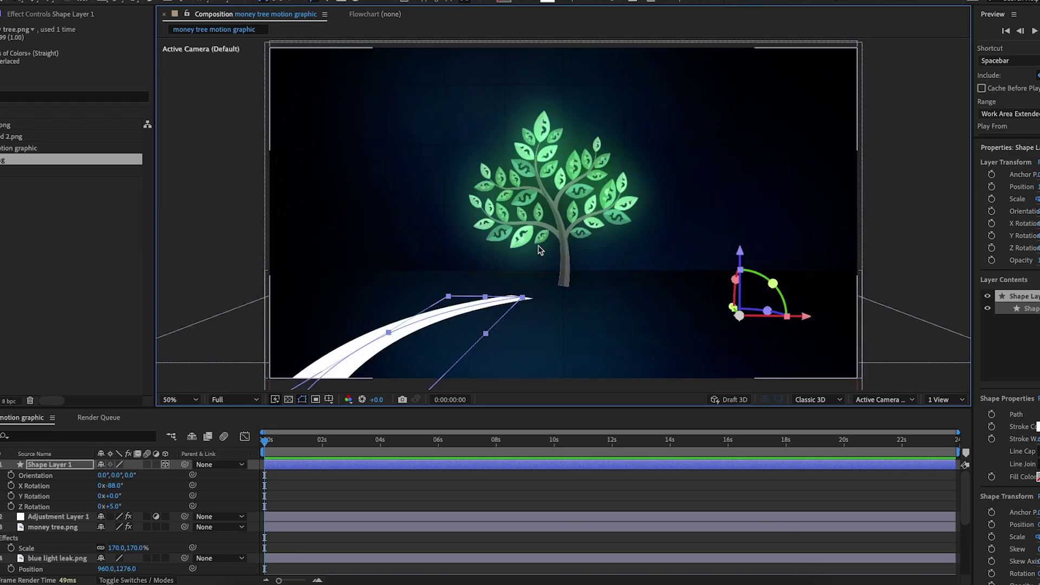
scroll(440, 345, "down", 2)
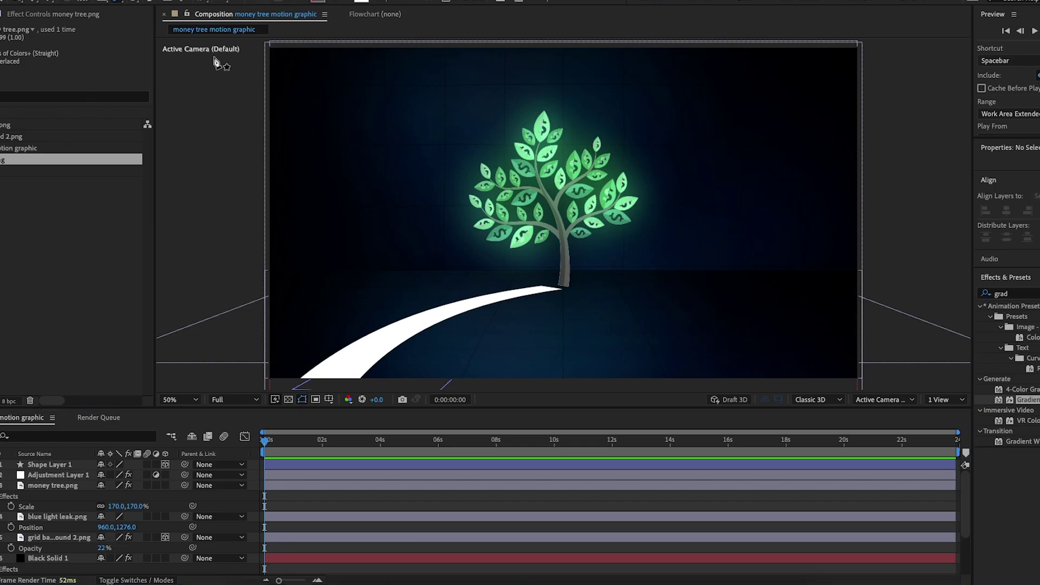
- Draw a second open S-shaped path with the Pen tool from the frame's bottom edge up across the tree trunk
left_click(553, 377)
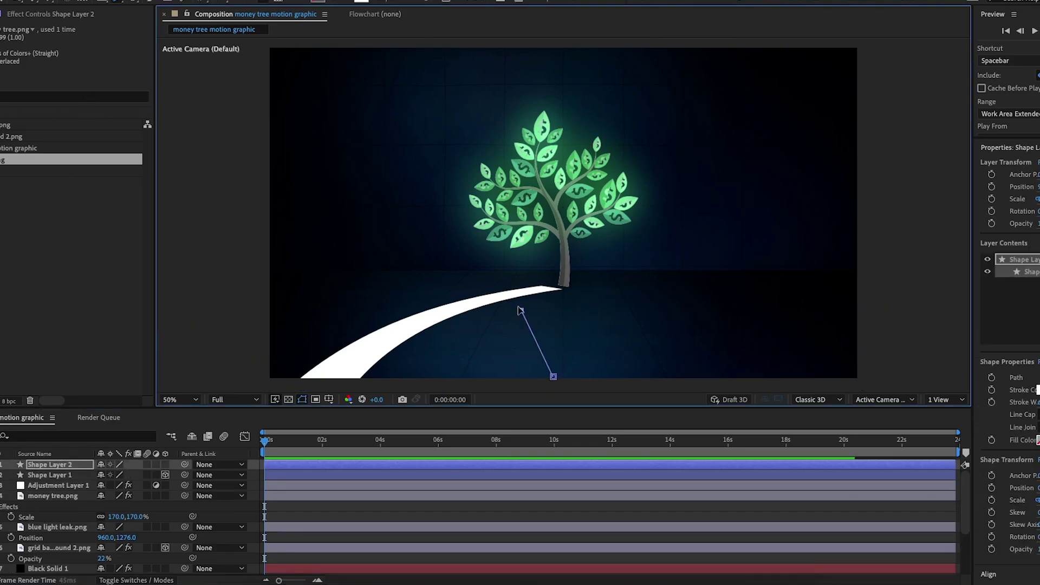
left_click_drag(522, 310, 535, 257)
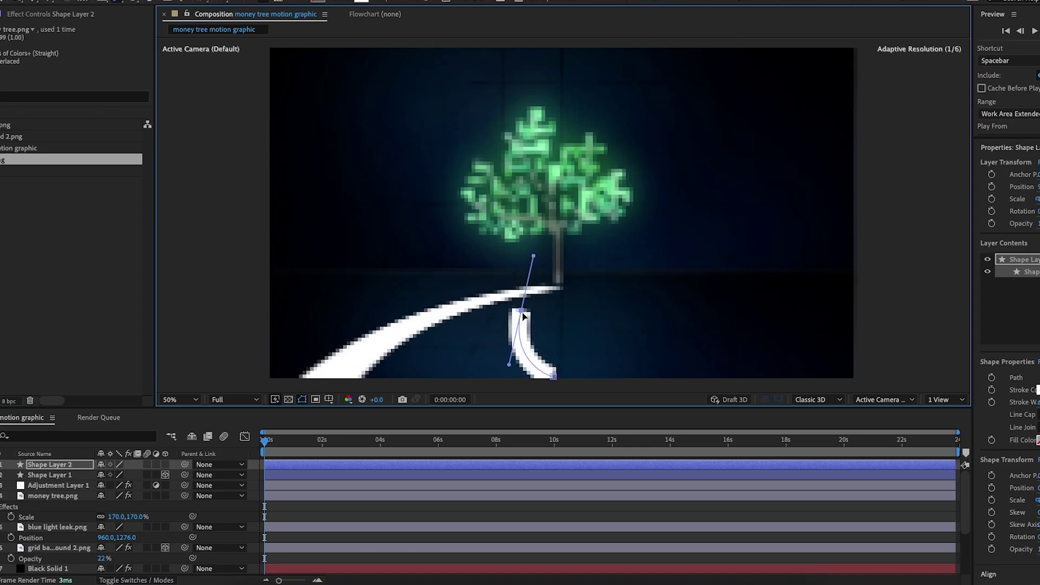
left_click_drag(523, 313, 513, 292)
left_click_drag(549, 232, 553, 196)
left_click_drag(549, 232, 576, 202)
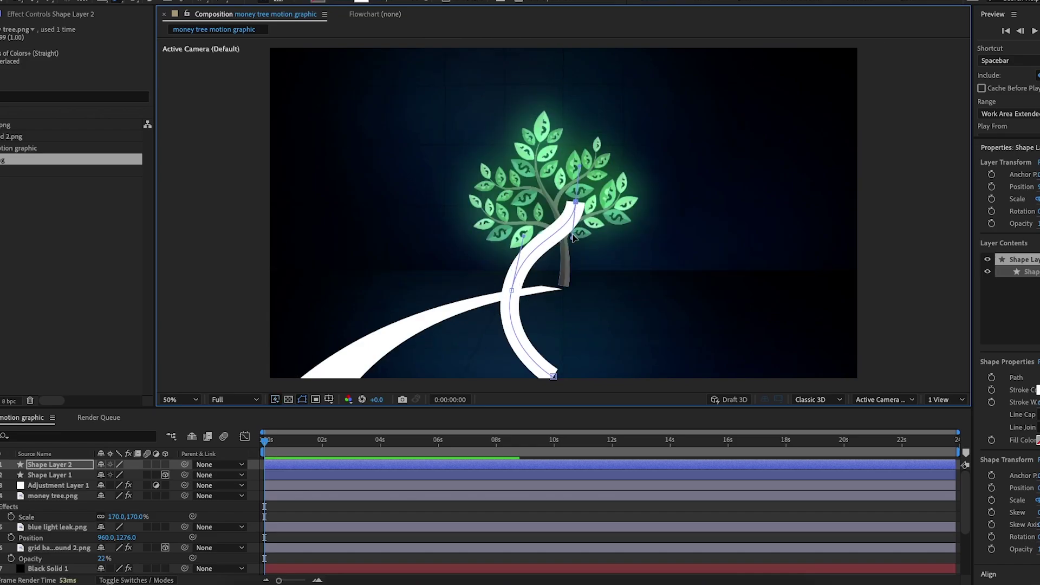
mouse_move(573, 238)
left_mouse_down()
mouse_move(589, 248)
mouse_move(559, 266)
mouse_move(580, 263)
left_mouse_up()
left_click_drag(579, 193, 593, 176)
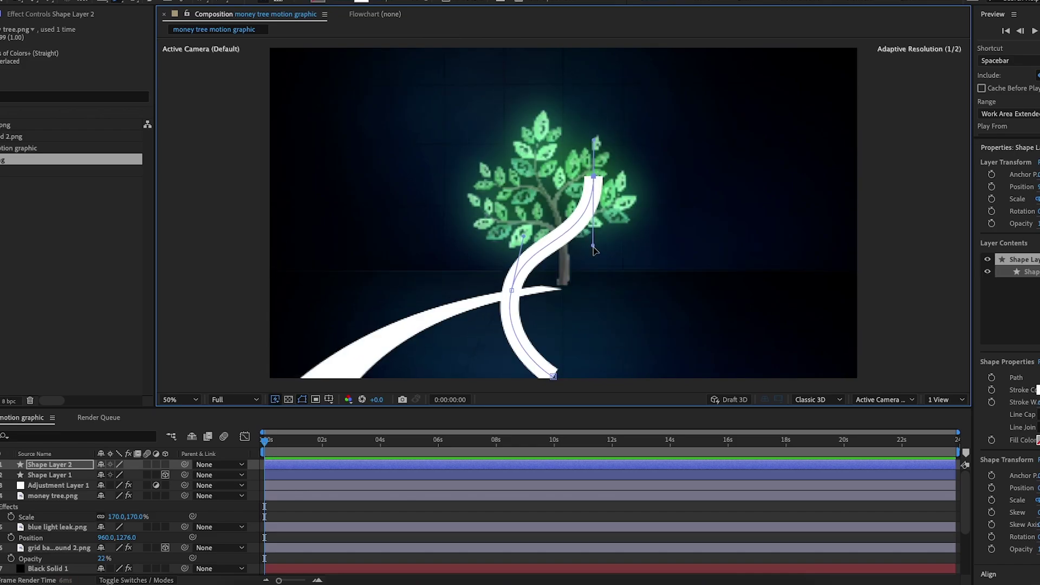
left_click_drag(594, 248, 582, 268)
- Move Shape Layer 2's lower end below the frame, smooth its bends, and extend the winding path up to the frame's top edge
left_click(62, 467)
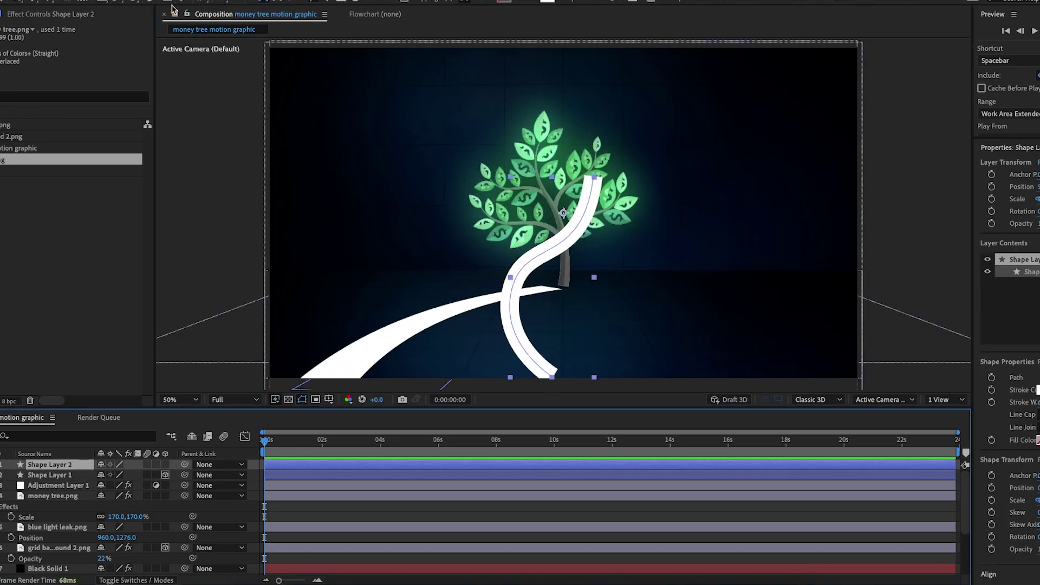
left_click(118, 3)
left_click_drag(552, 377, 520, 388)
left_click(60, 474)
left_click(60, 464)
left_click_drag(594, 177, 591, 170)
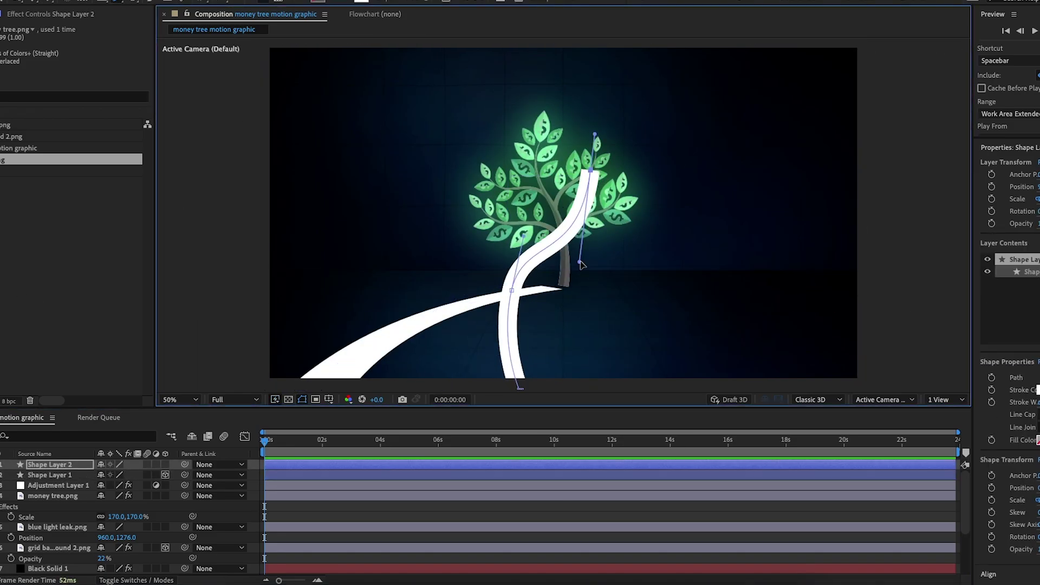
left_click_drag(580, 263, 604, 260)
left_click_drag(591, 171, 592, 155)
left_click_drag(565, 45, 576, 22)
left_click_drag(550, 83, 538, 81)
- Make Shape Layer 2 a 3D layer and set its X rotation to -88°
left_click(56, 466)
left_click(165, 464)
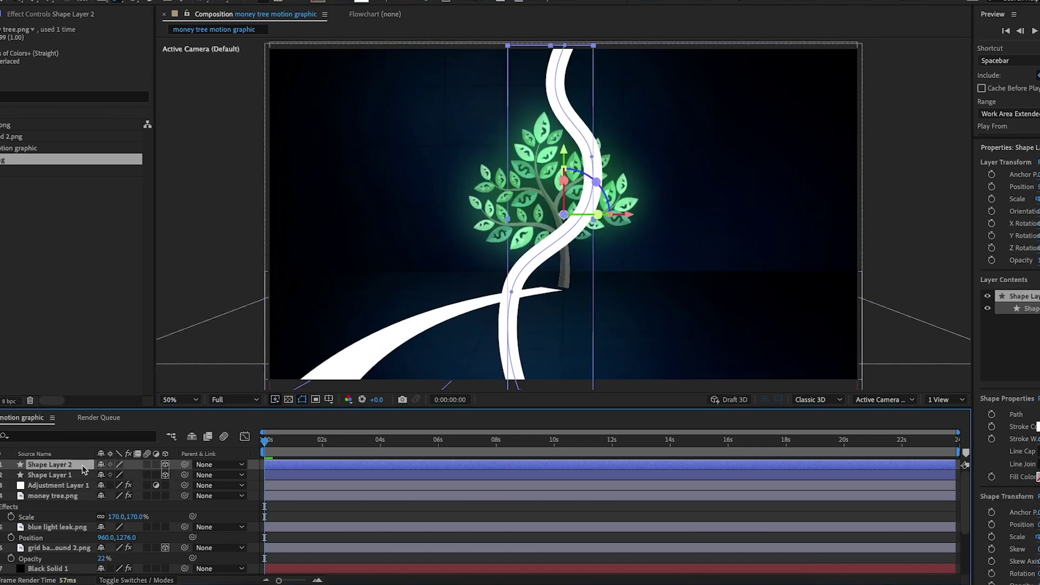
key("r")
left_click(113, 486)
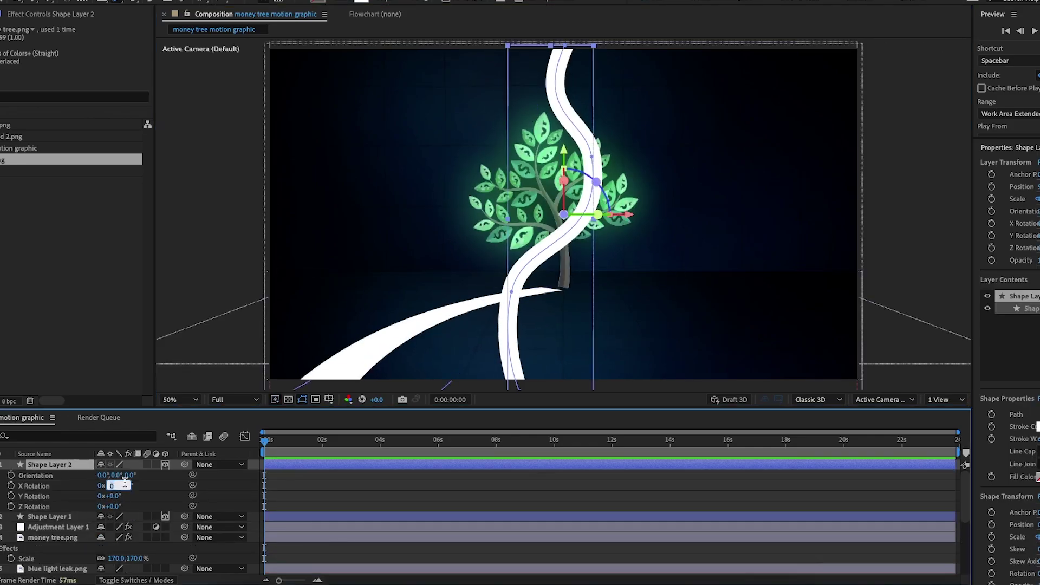
type("-88")
key("Return")
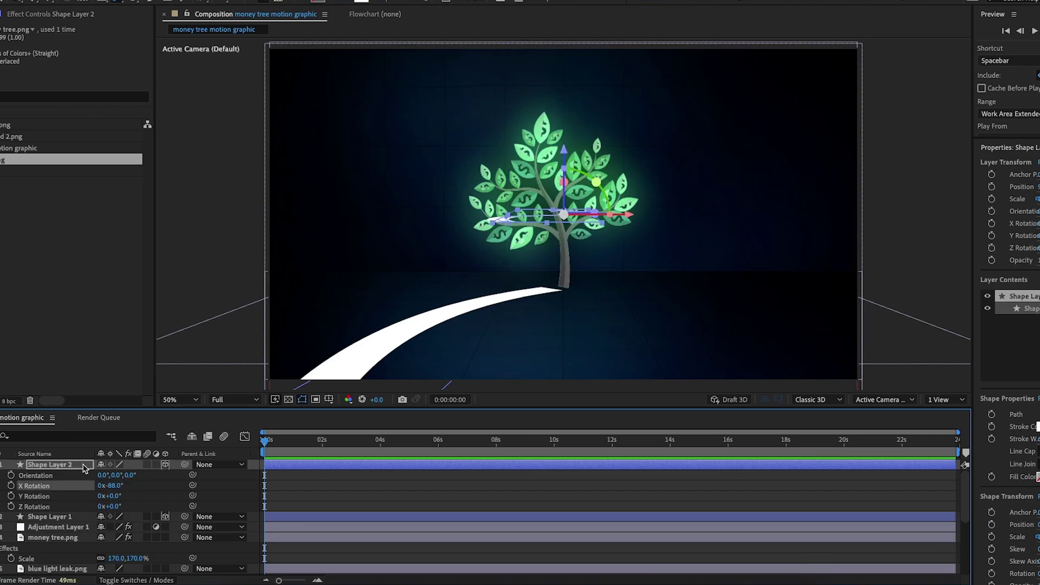
- Lower Shape Layer 2 to Y position 972 and stretch its length to 278.6% so it reaches the tree's base
left_click(84, 466)
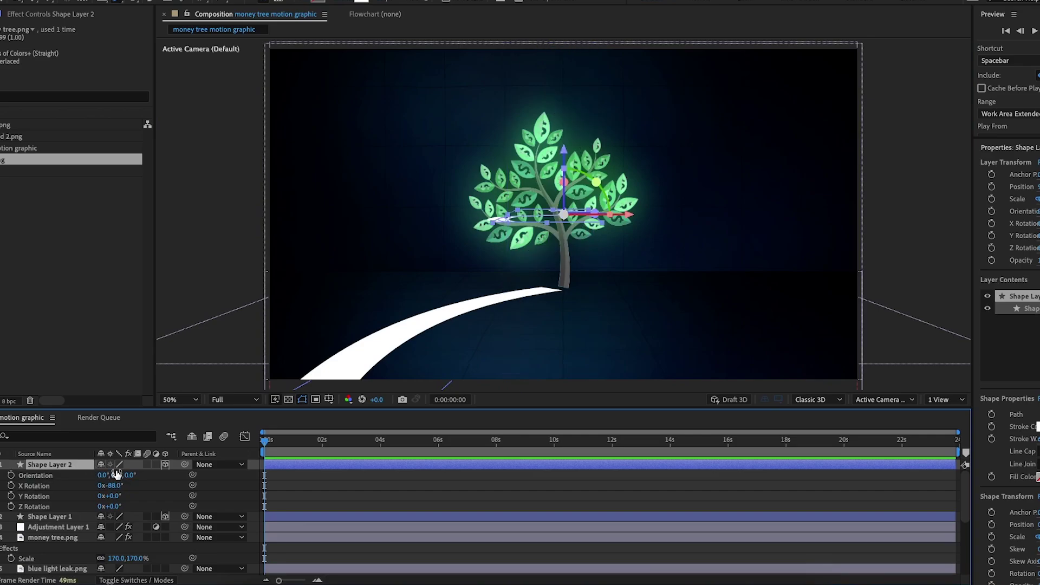
key("p")
left_click_drag(117, 476, 380, 486)
key("v")
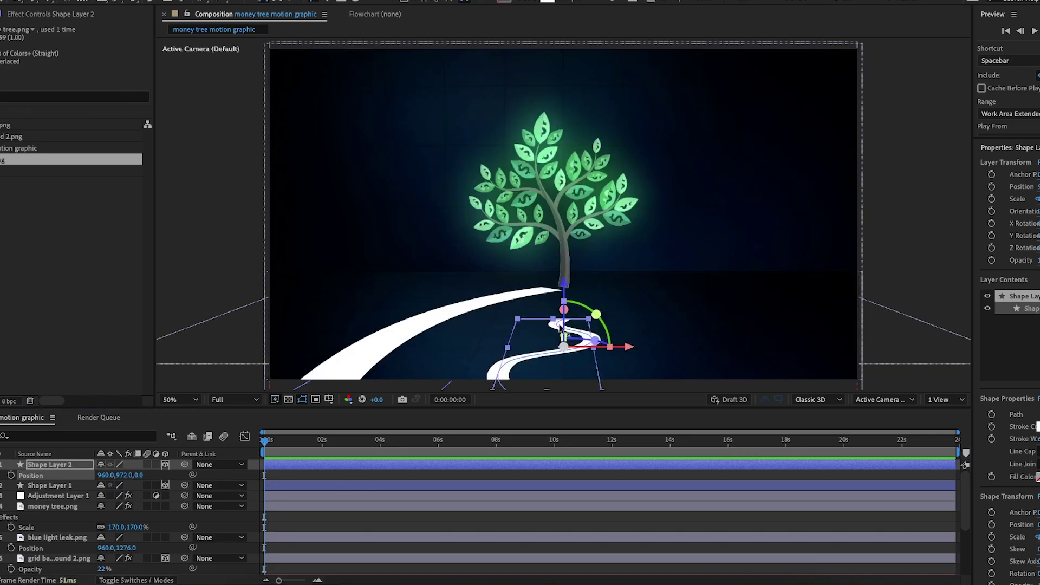
left_click_drag(554, 318, 540, 358)
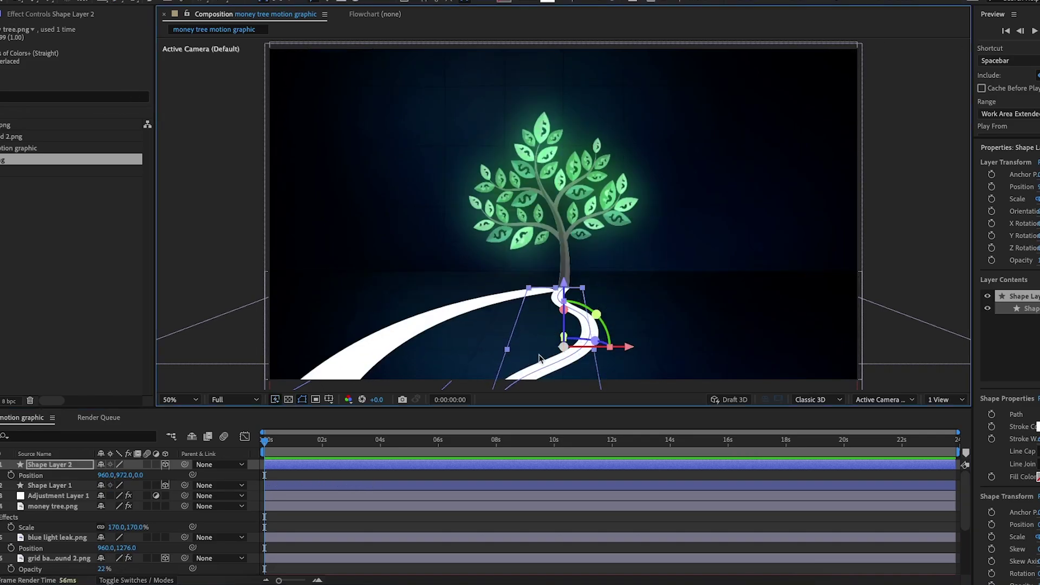
- Scale Shape Layer 2 down proportionally to 55, 153.2, 55% and reposition its far end at the tree's base
key("s")
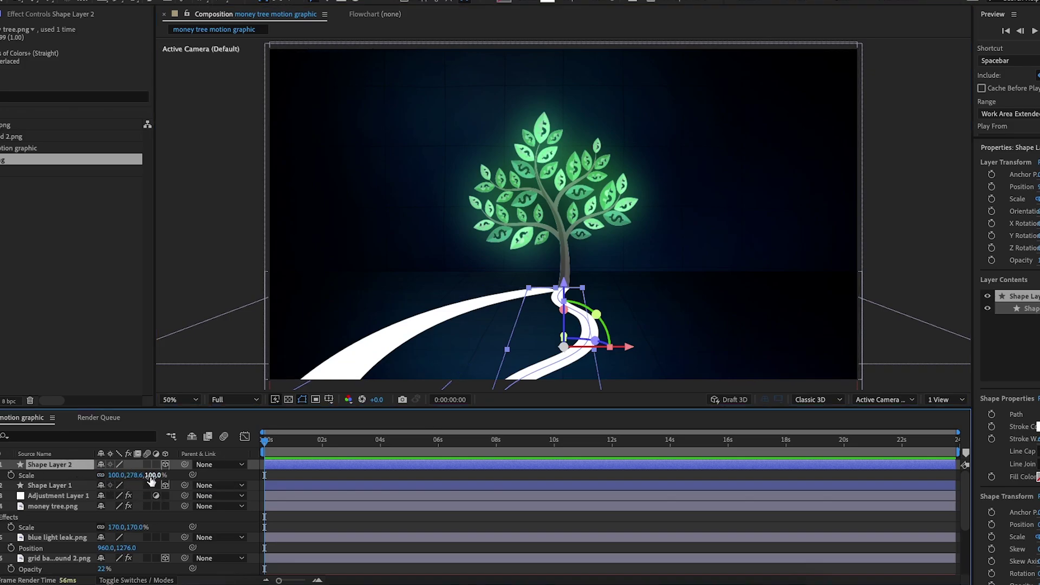
left_click_drag(130, 476, 132, 481)
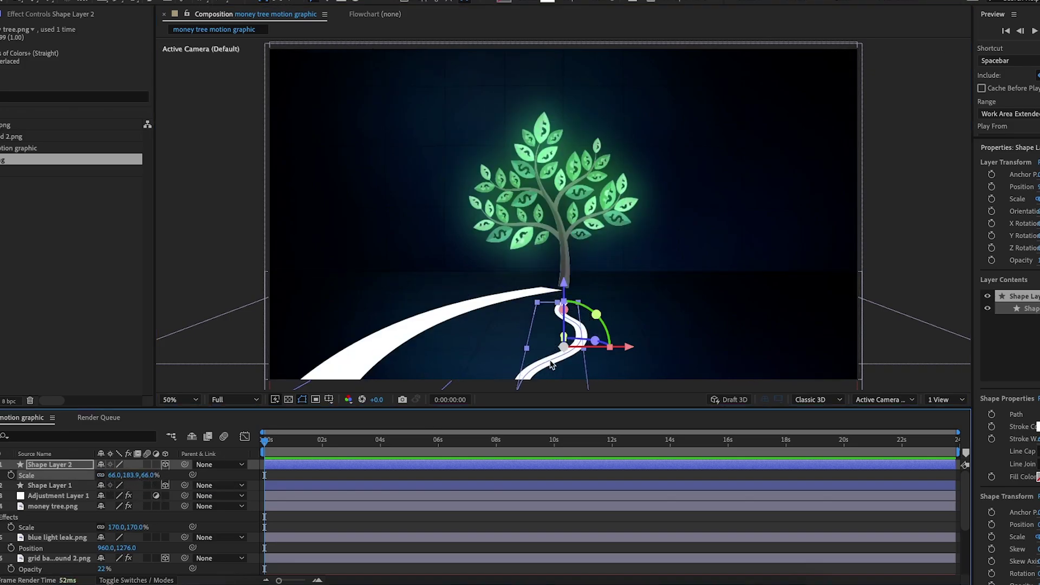
left_click_drag(551, 365, 562, 335)
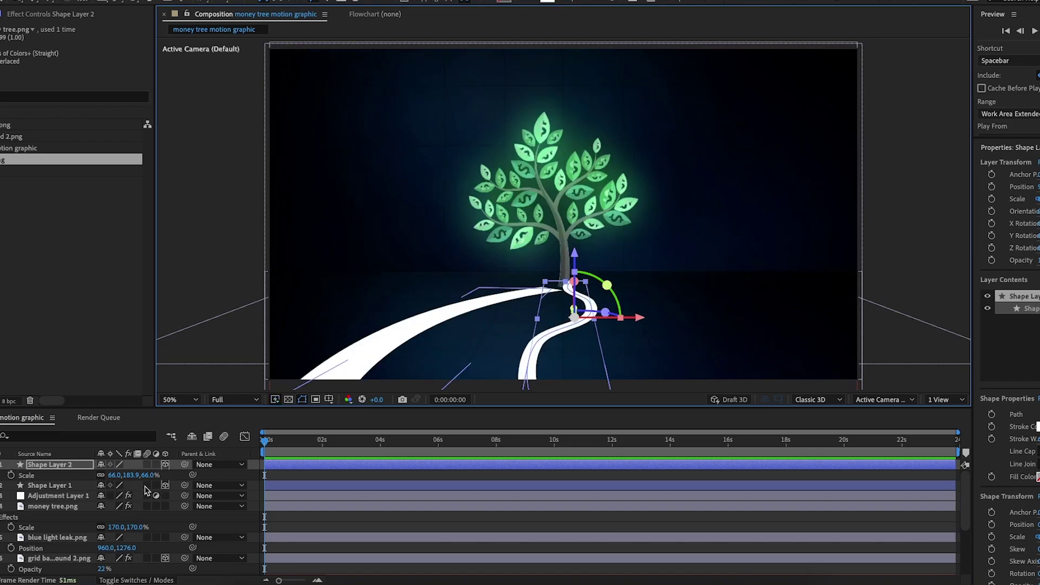
left_click_drag(153, 476, 146, 477)
left_click_drag(559, 365, 553, 373)
- Rotate Shape Layer 2 to a Z rotation of -4° and widen its white stroke into a broader band
left_click(469, 362)
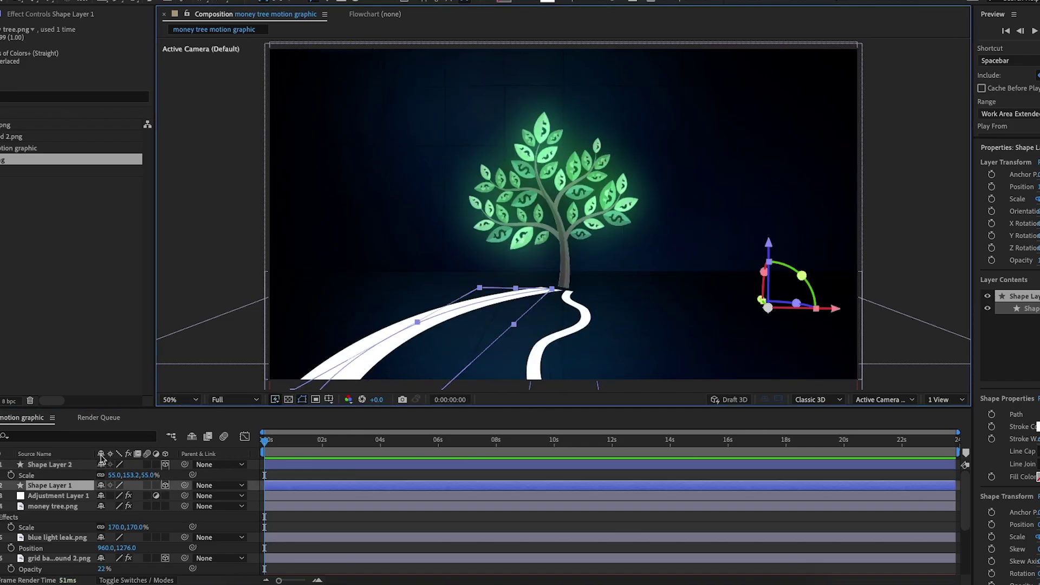
key("ctrl+Up")
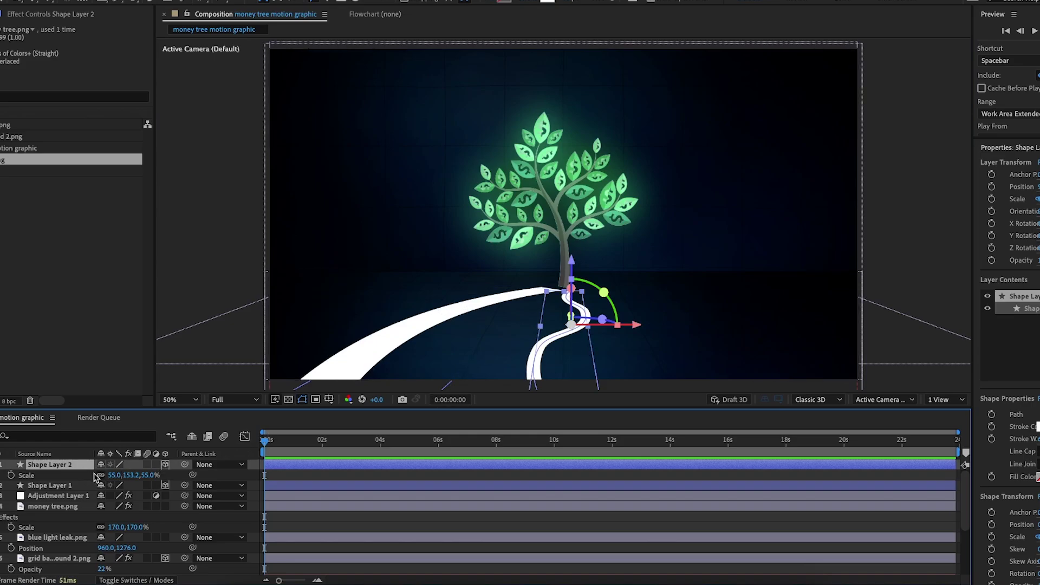
key("r")
left_click_drag(112, 506, 113, 506)
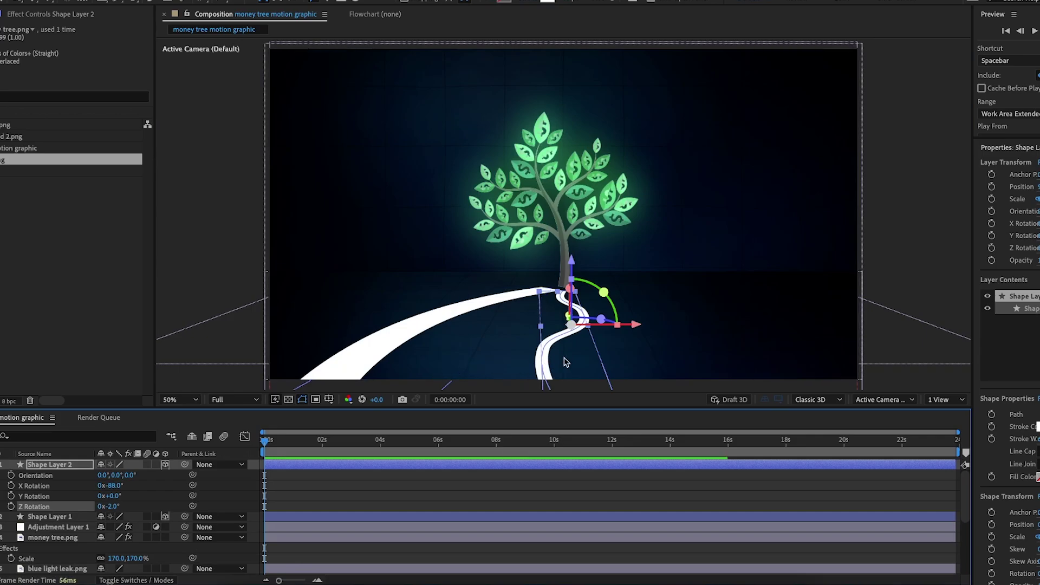
left_click_drag(563, 359, 575, 359)
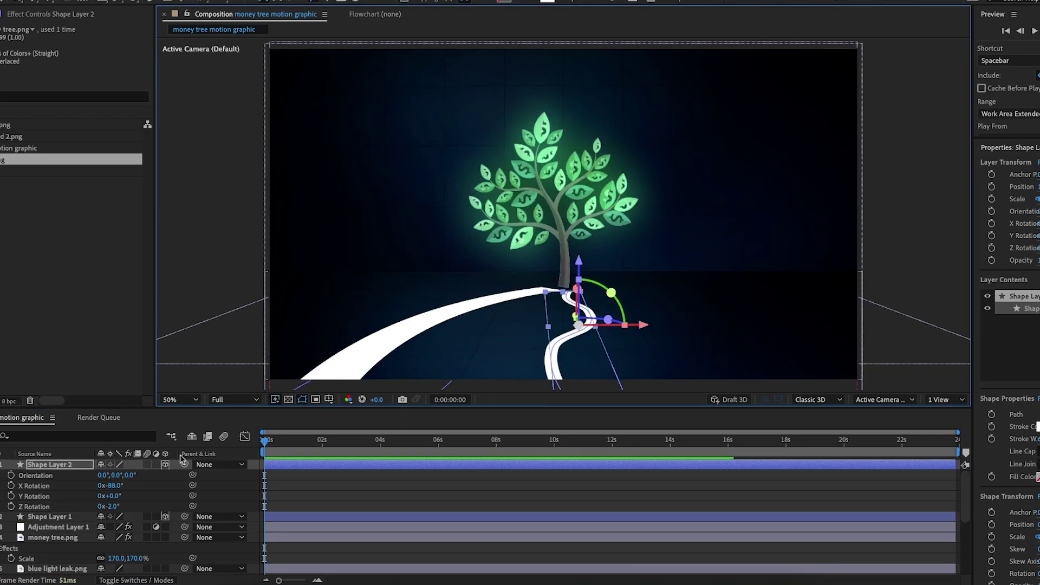
left_click_drag(110, 508, 111, 508)
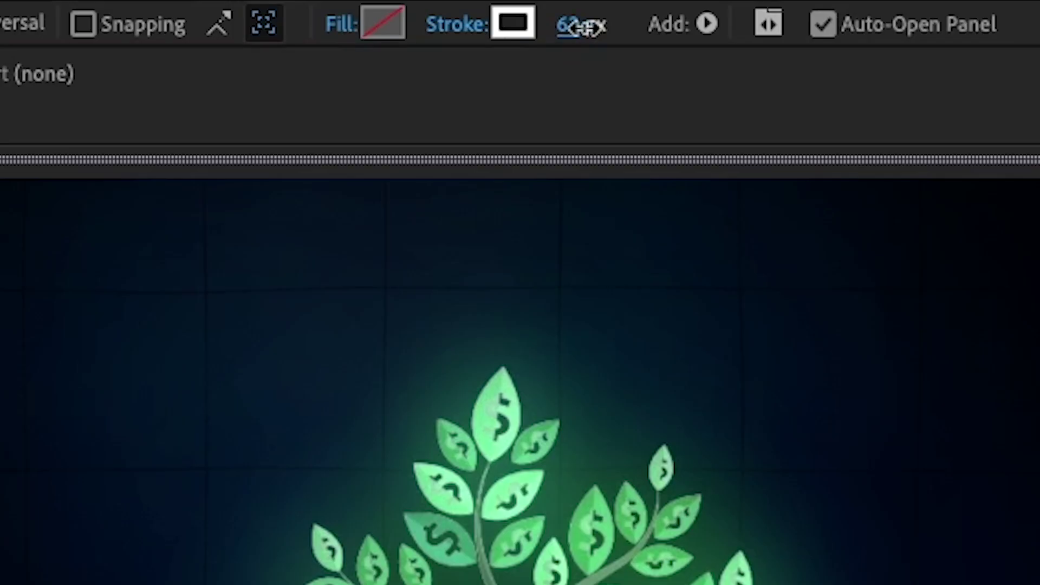
left_click_drag(582, 24, 804, 54)
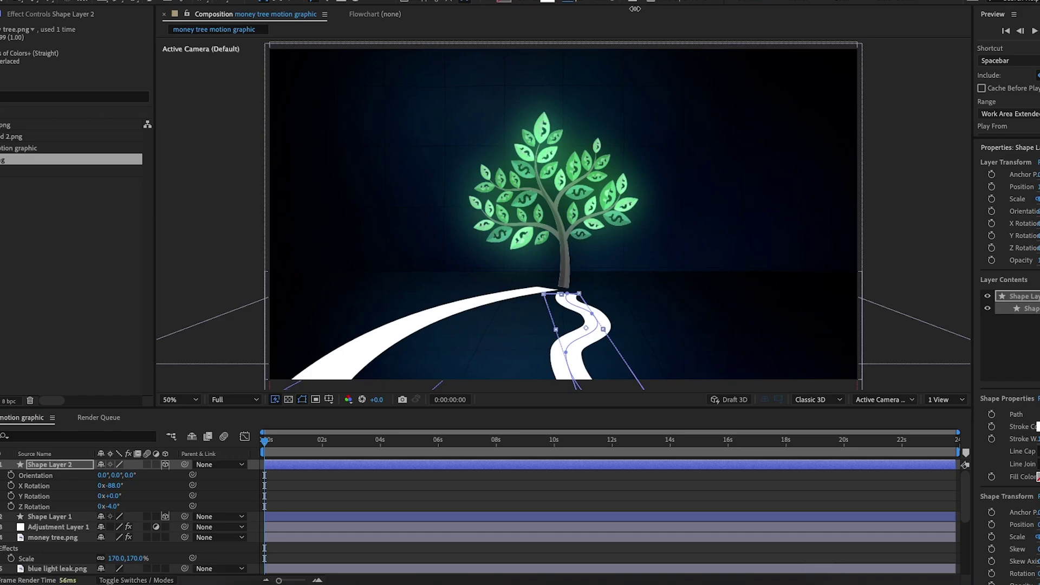
left_click(260, 277)
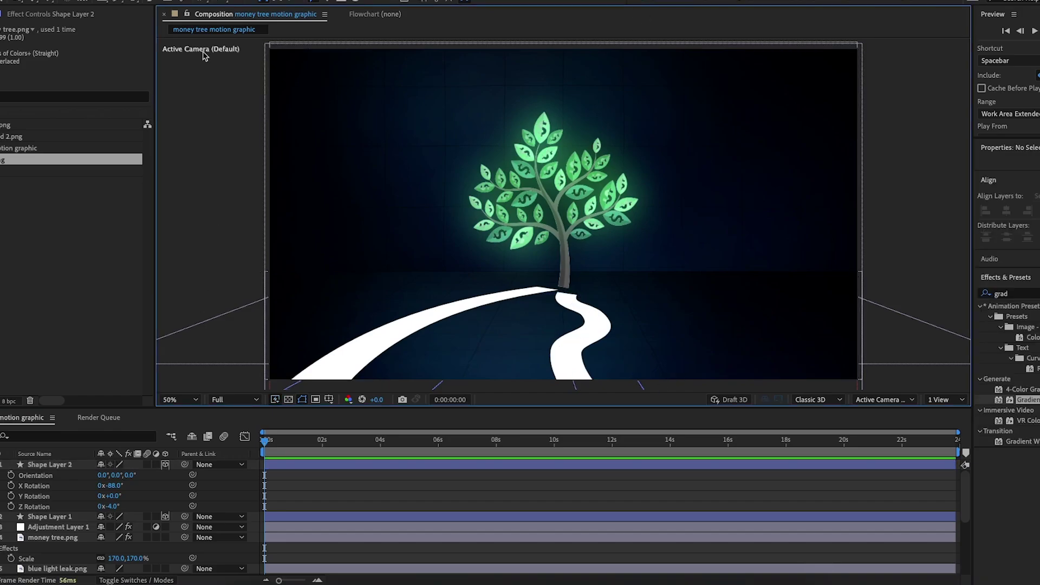
- Draw a third open path with the Pen tool, bowing outward from the frame's bottom edge up the right side of the tree
left_click(131, 2)
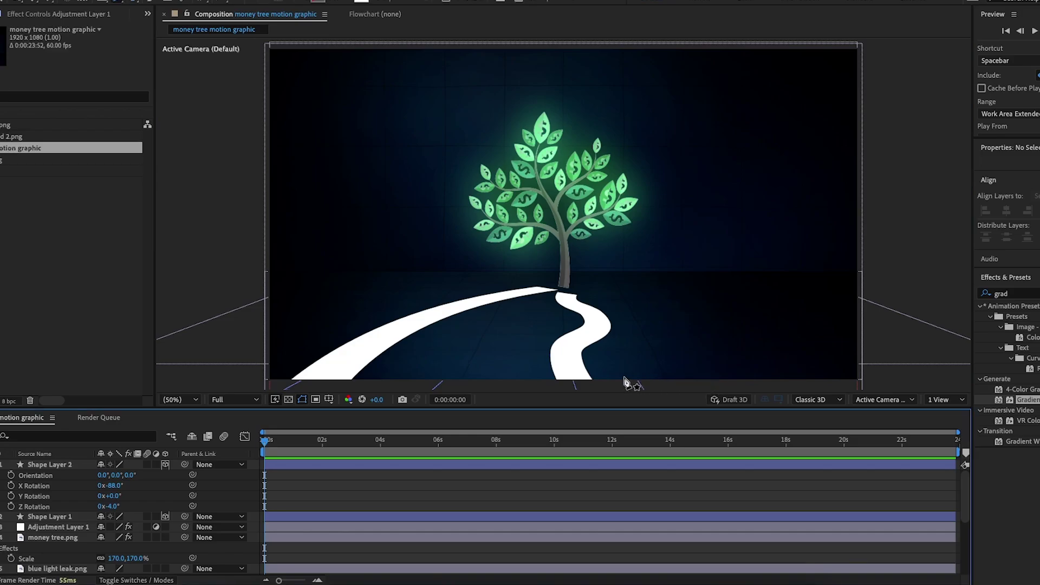
left_click(633, 378)
left_click_drag(771, 265, 654, 130)
left_click_drag(771, 266, 736, 179)
left_click_drag(855, 314, 935, 314)
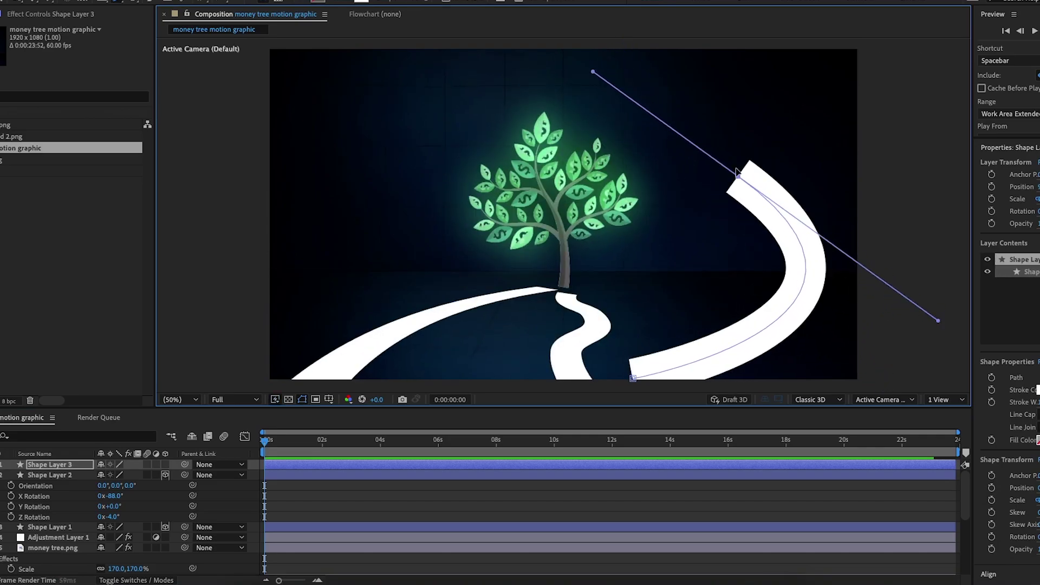
left_click_drag(738, 178, 722, 143)
left_click_drag(922, 288, 931, 335)
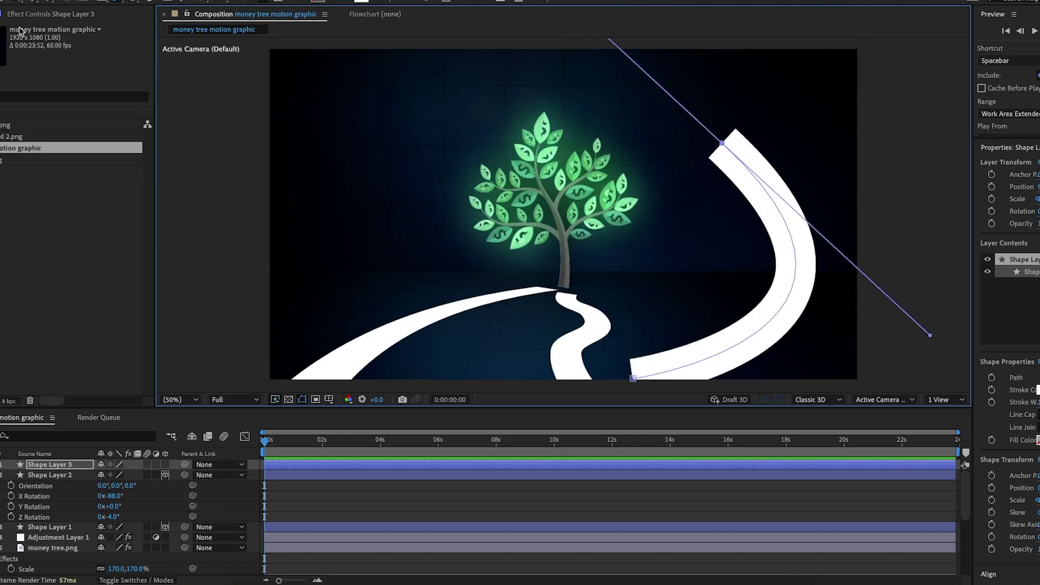
left_click(2, 3)
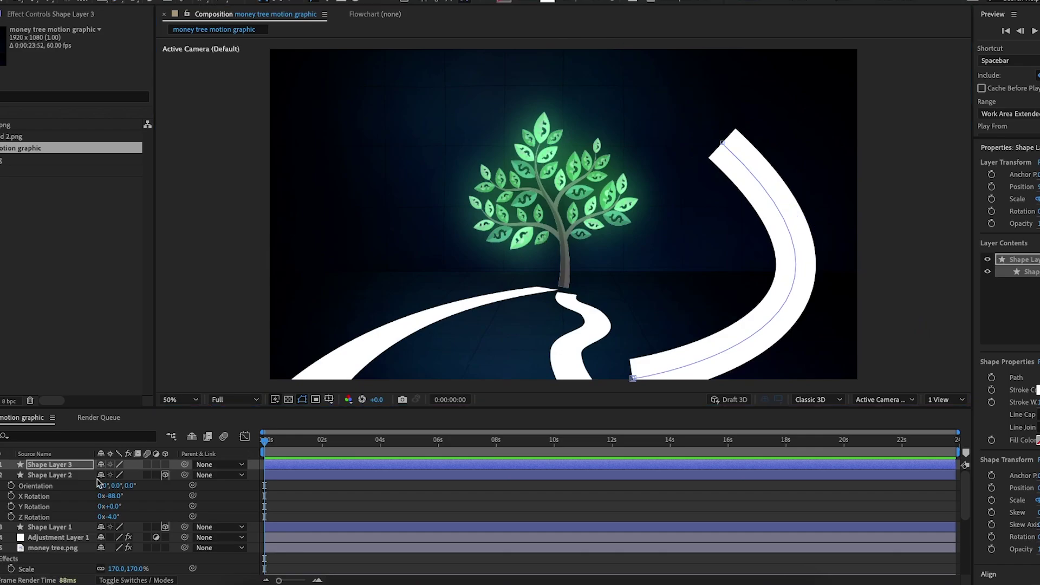
- Turn Shape Layer 3 into a 3D layer and set its X rotation to -88°
left_click(61, 466)
left_click(165, 465)
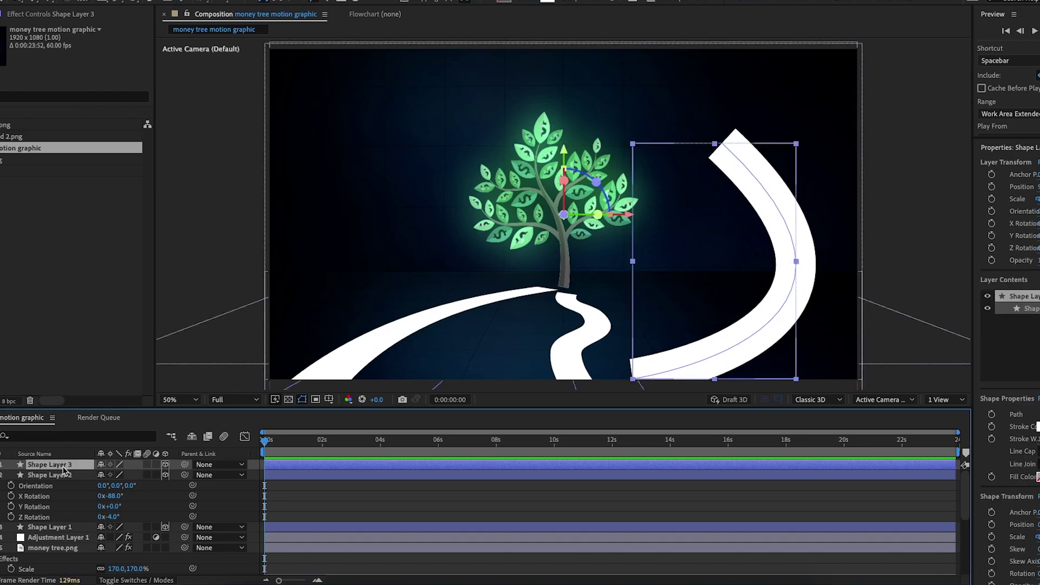
key("r")
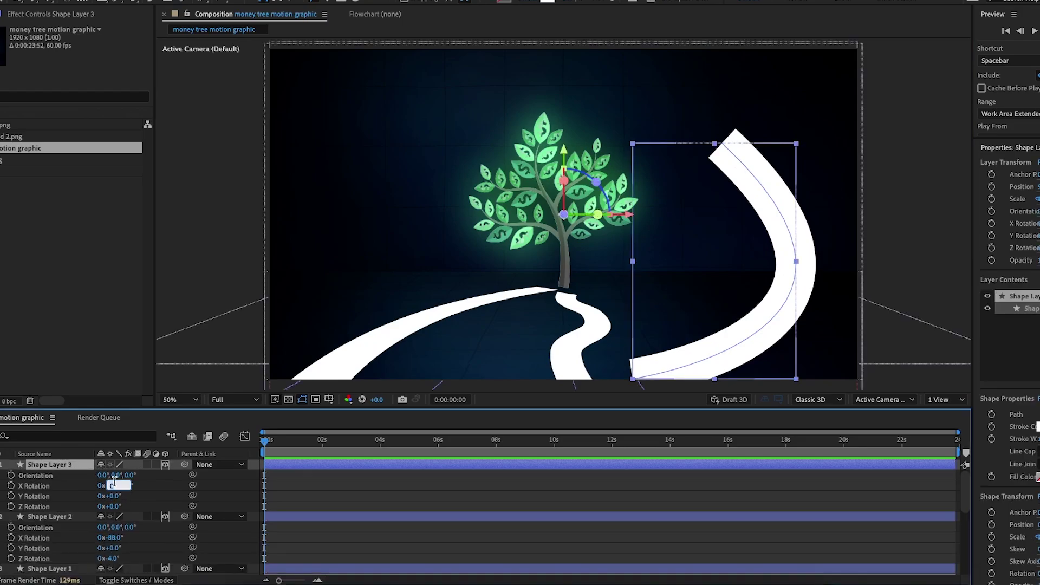
key("Return")
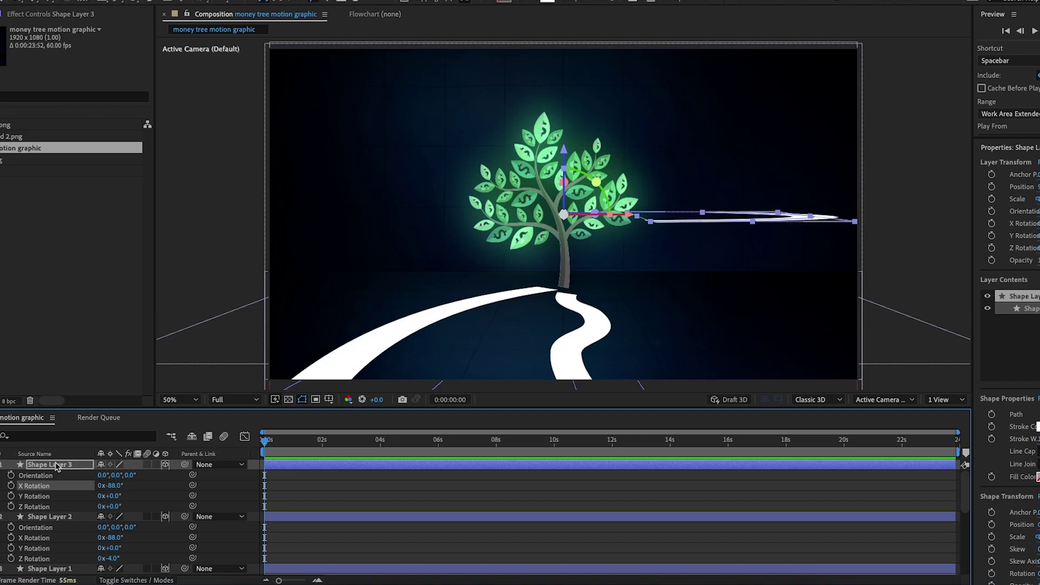
- Lower Shape Layer 3 onto the floor and set its Z rotation to -49°
left_click(56, 465)
key("p")
left_click_drag(124, 477, 242, 476)
key("r")
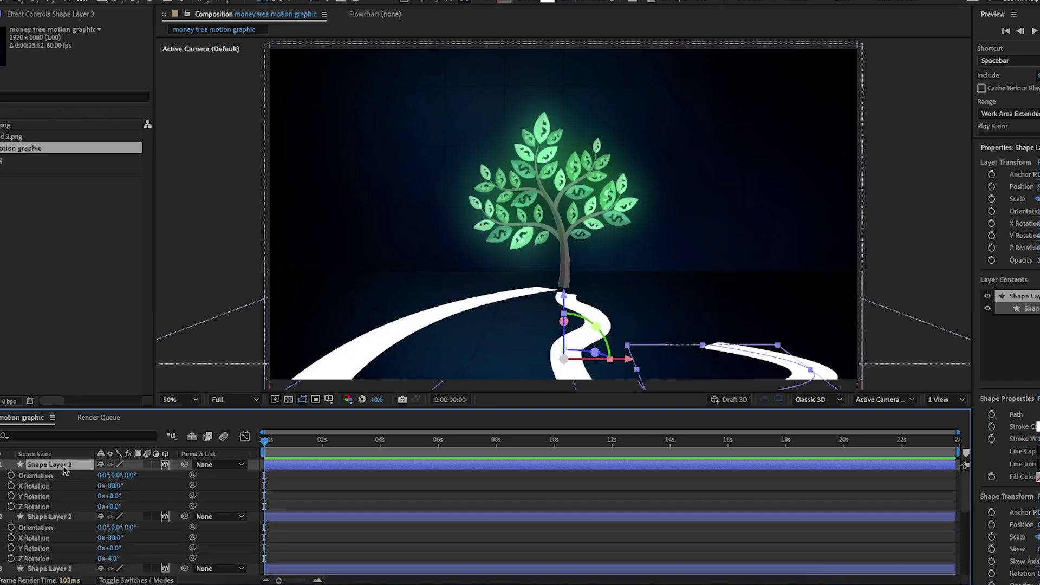
left_click_drag(112, 506, 76, 506)
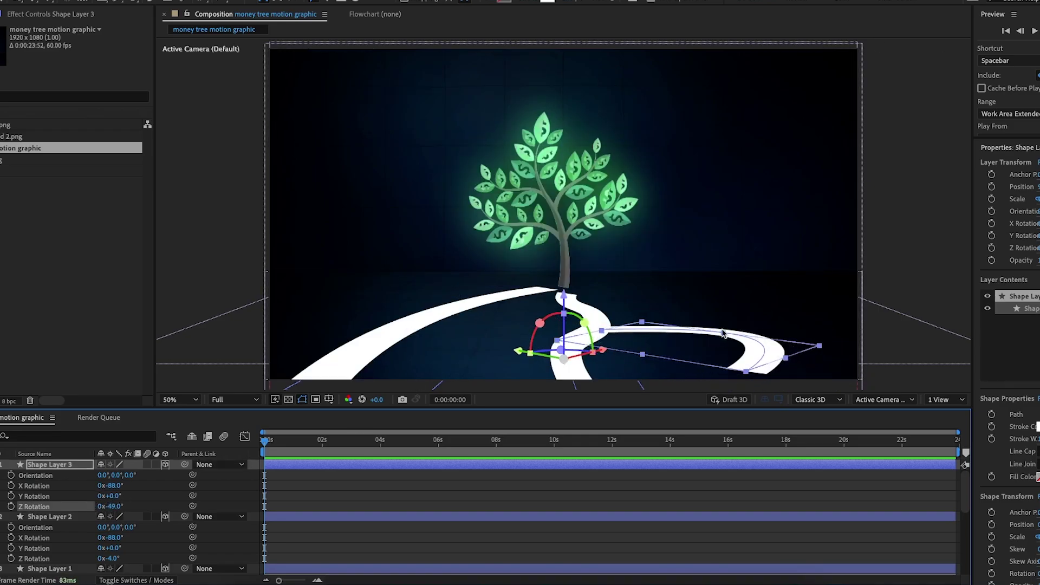
- Reposition Shape Layer 3 so its far end meets the tree's base and its near end runs off the frame's bottom edge
left_click_drag(723, 333, 577, 288)
key("v")
left_click_drag(660, 347, 663, 347)
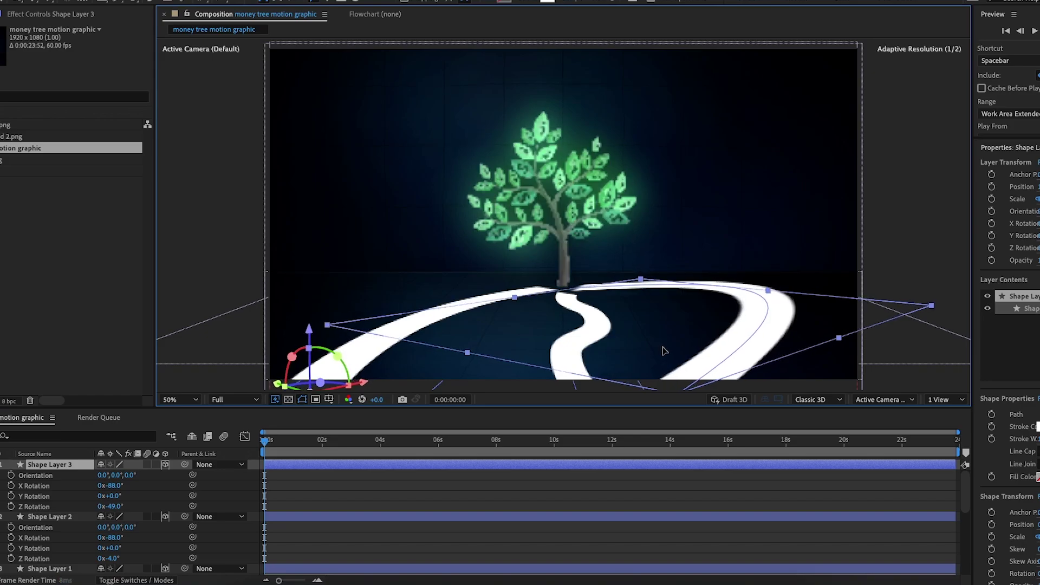
left_click(212, 178)
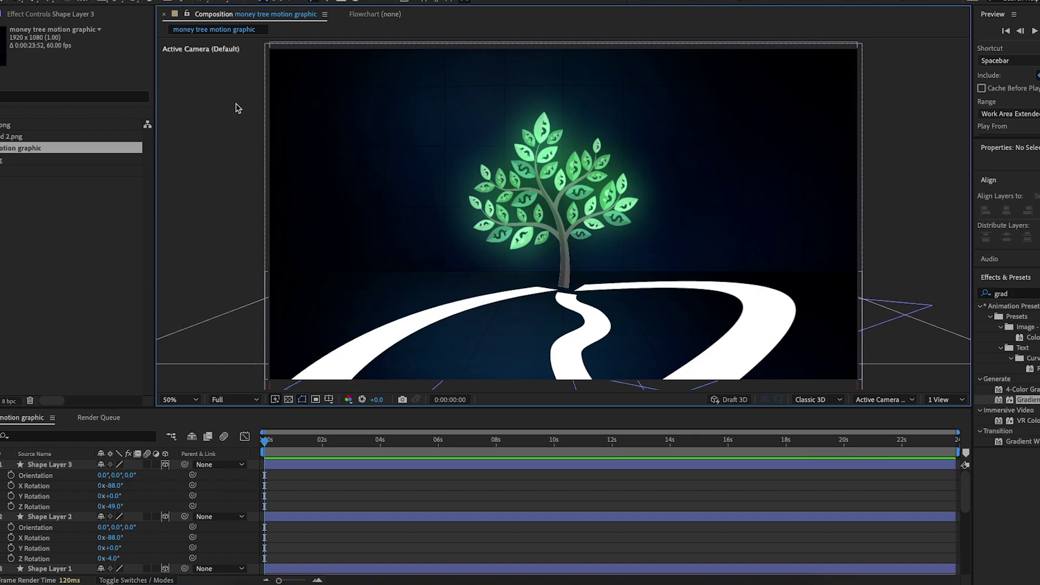
- Set Shape Layer 3's Y rotation to -5° and move the path up so its far end touches the tree's base again
left_click(754, 328)
left_click_drag(116, 496, 119, 495)
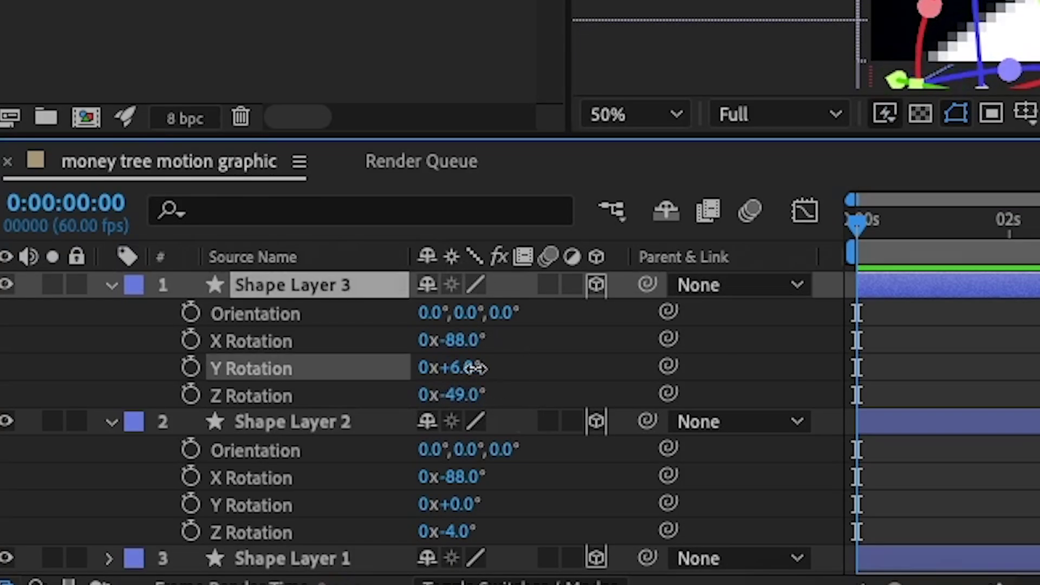
left_click_drag(475, 368, 458, 368)
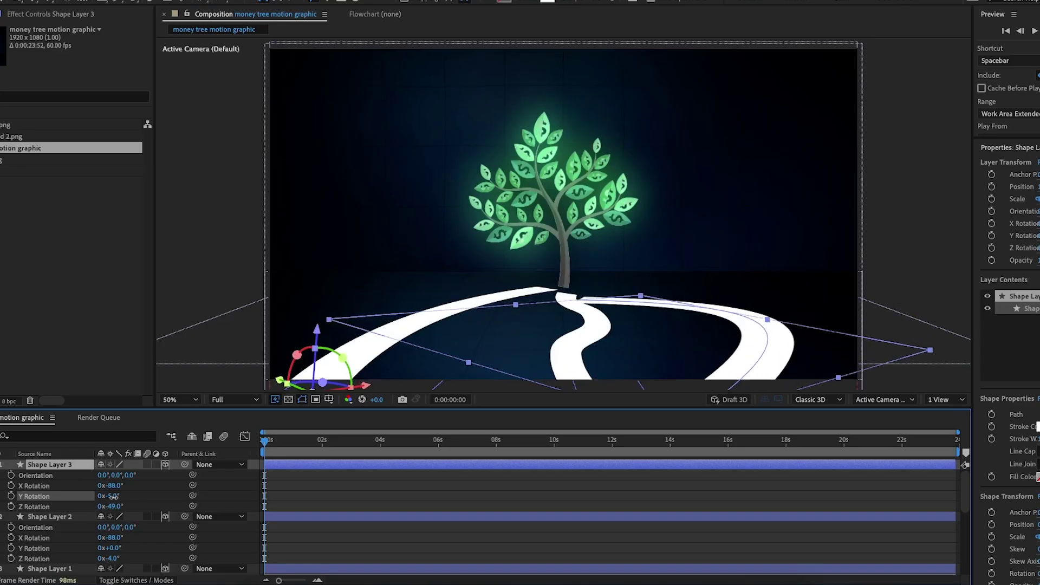
left_click_drag(650, 353, 664, 333)
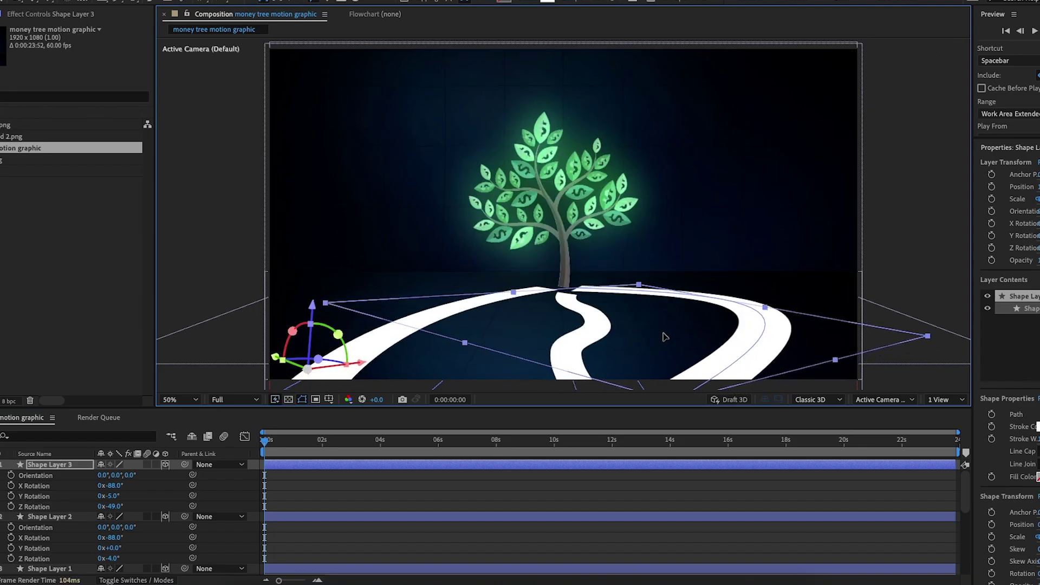
left_click(226, 189)
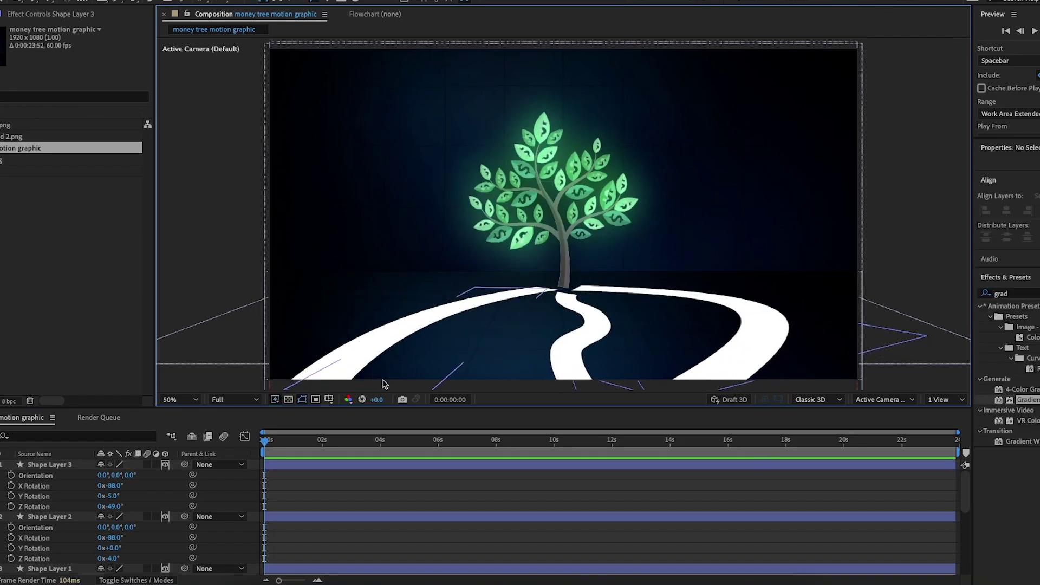
- Adjust the stroke width of Shape Layer 2 so the winding middle path becomes slightly broader
left_click(582, 340)
left_click_drag(571, 1, 610, 1)
left_click(206, 142)
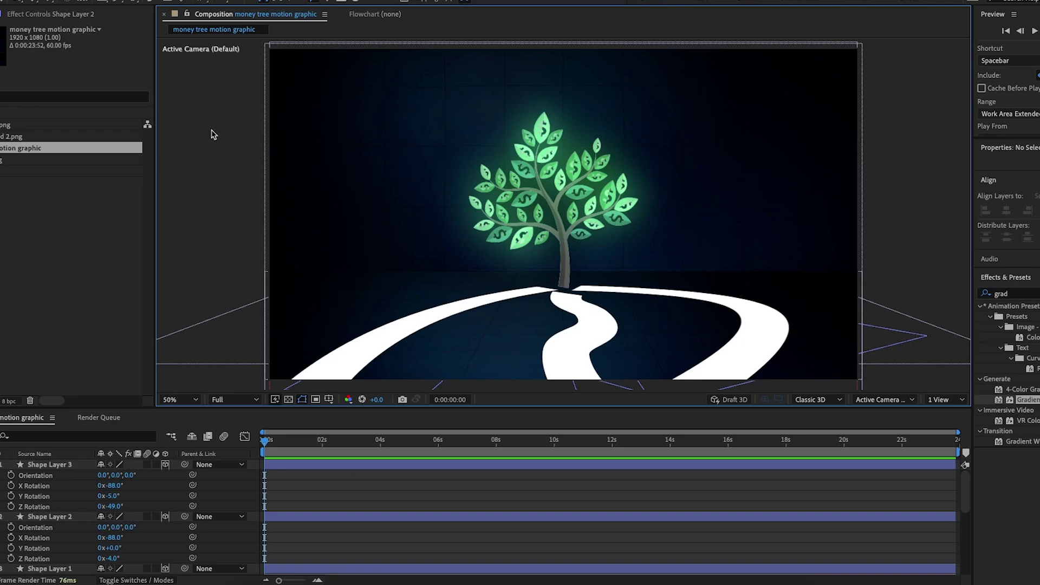
left_click(51, 466)
left_click(34, 517)
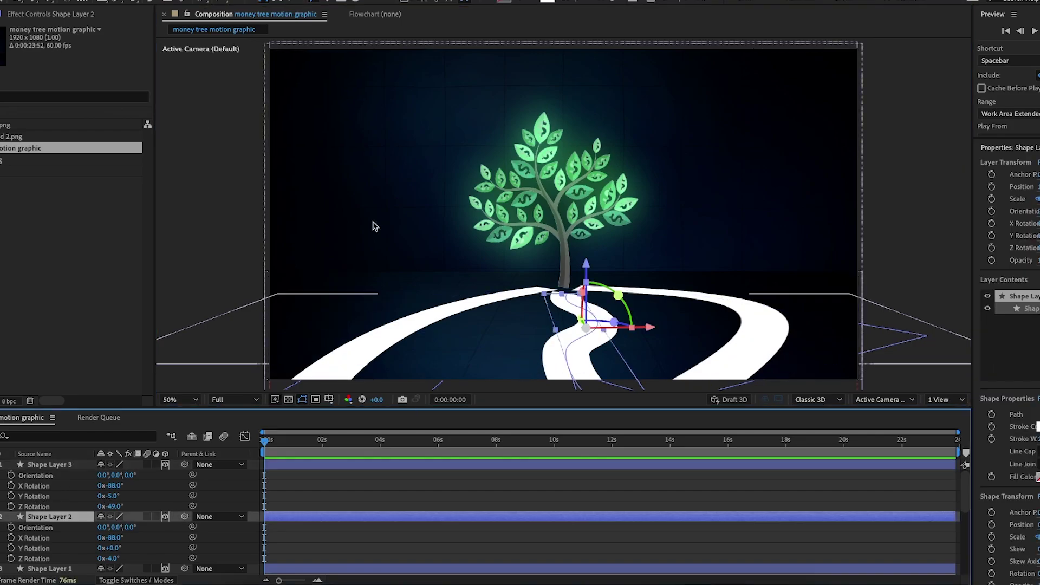
left_click_drag(573, 2, 560, 2)
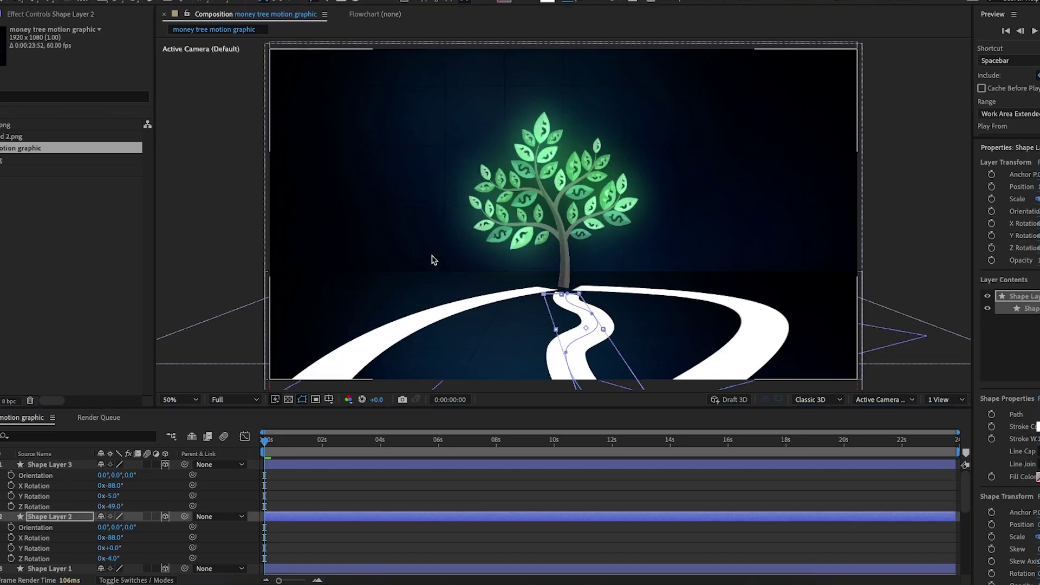
- Slightly narrow the strokes of the two outer paths, Shape Layer 1 and Shape Layer 3
key("KP_3")
key("g")
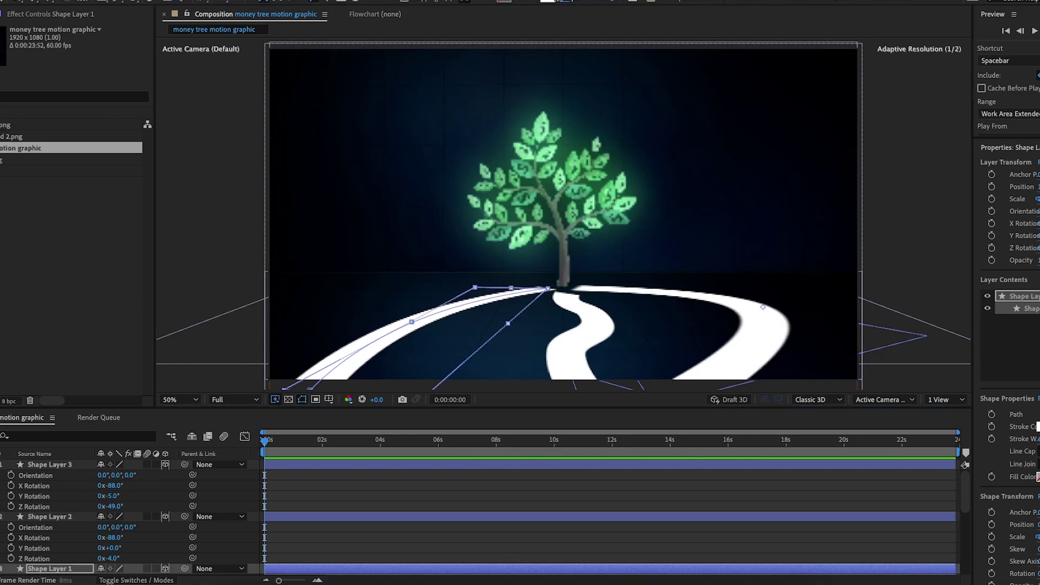
key("KP_1")
key("g")
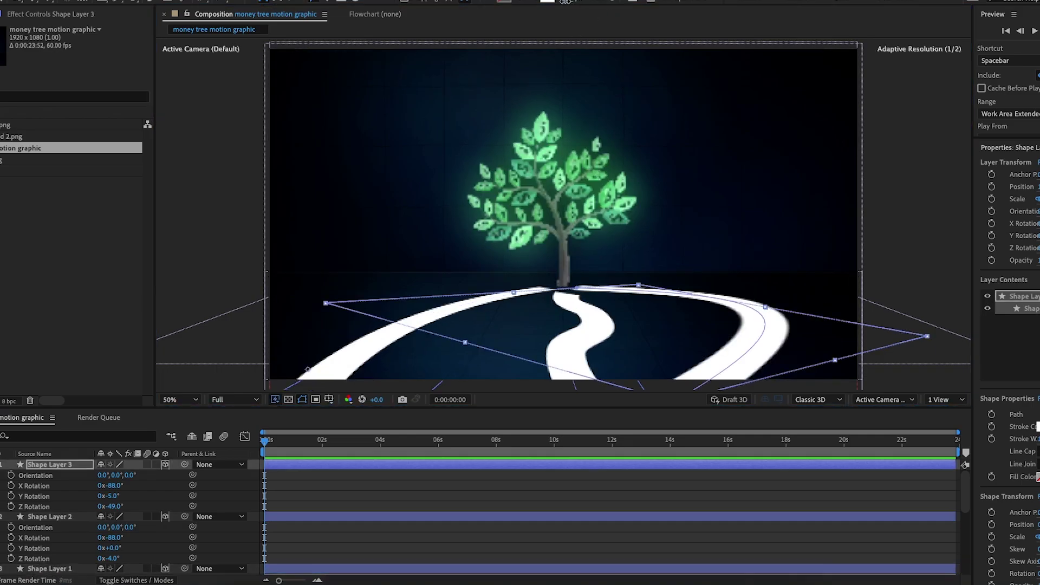
left_click(257, 190)
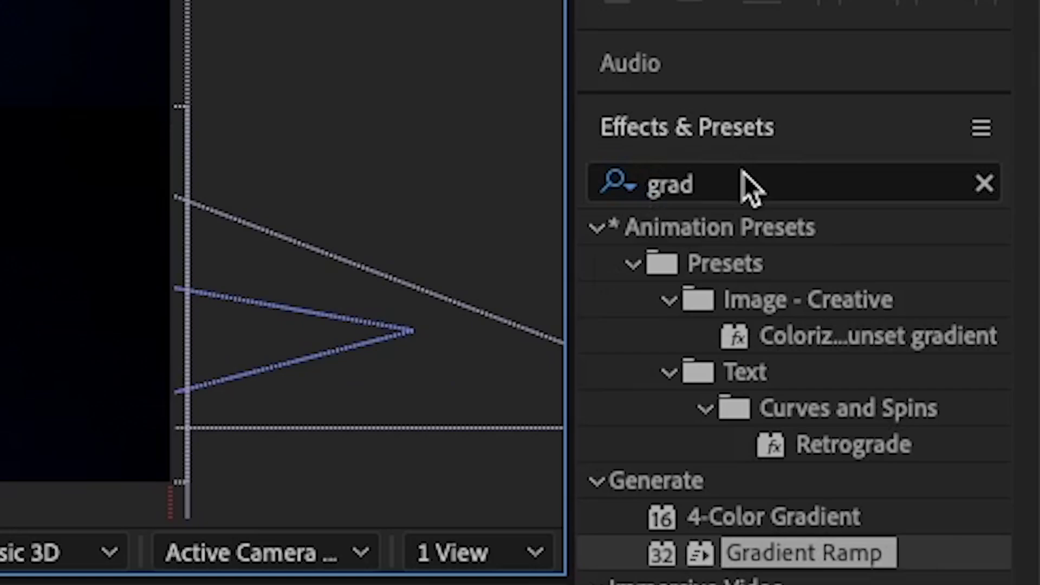
- Find the Turbulent Noise effect and apply it to Shape Layer 1
left_click(788, 176)
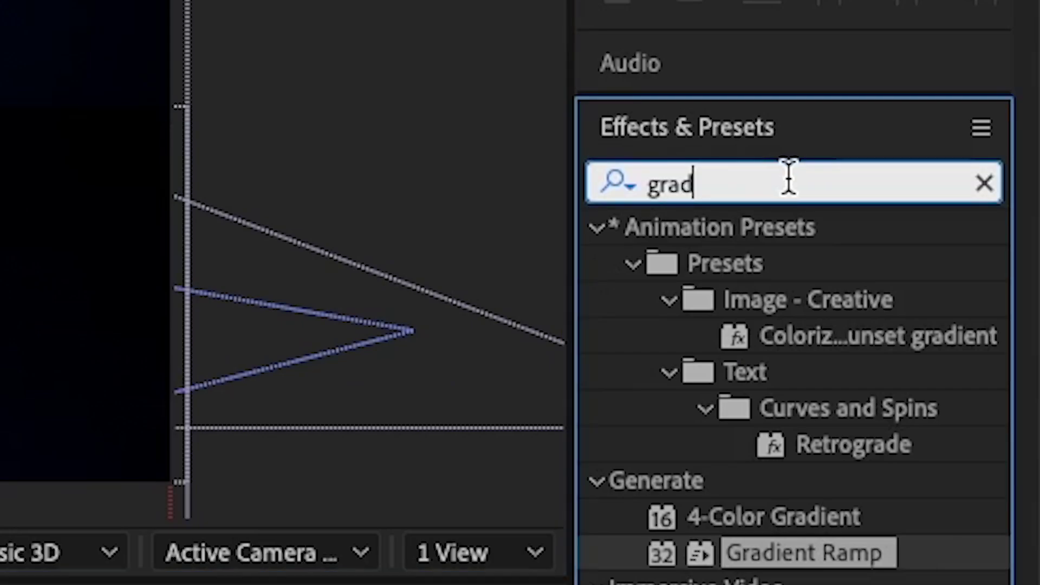
left_click(607, 180)
type("turb")
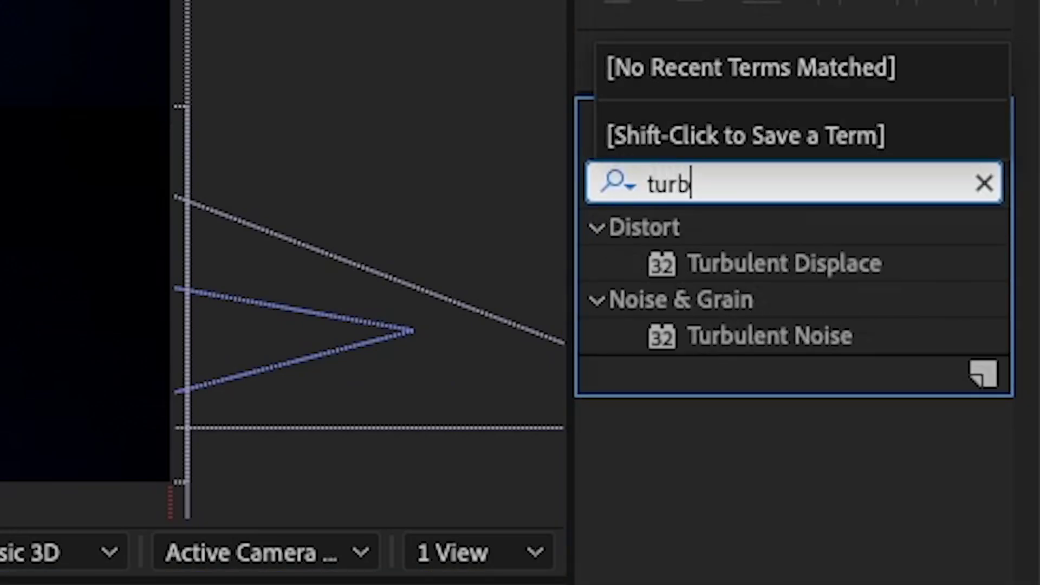
left_click_drag(710, 344, 410, 330)
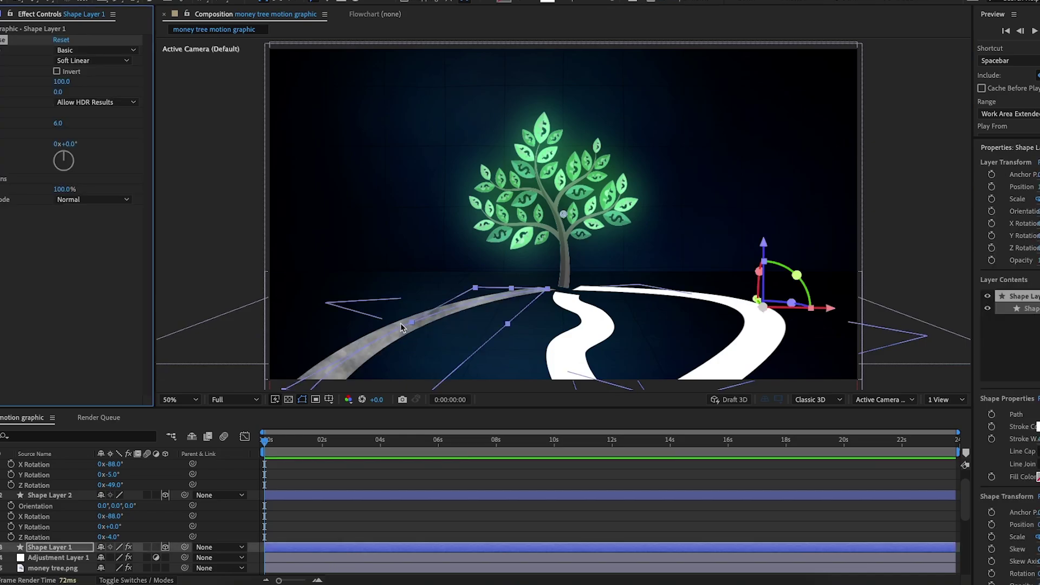
- Find the Gradient Ramp effect and add it to Shape Layer 1
left_click(1002, 524)
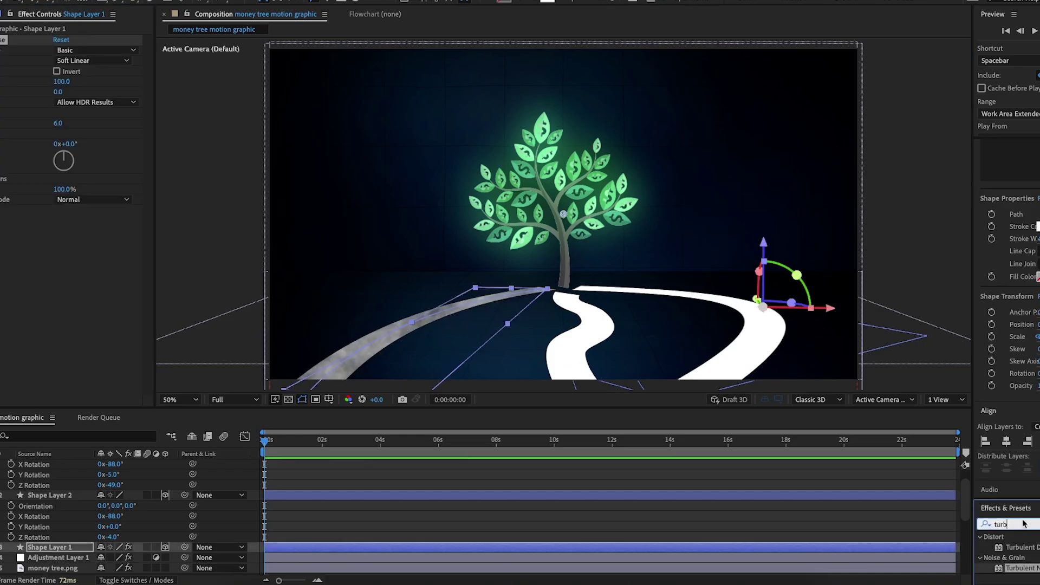
key("BackSpace")
key("BackSpace")
key("BackSpace")
key("BackSpace")
type("grad")
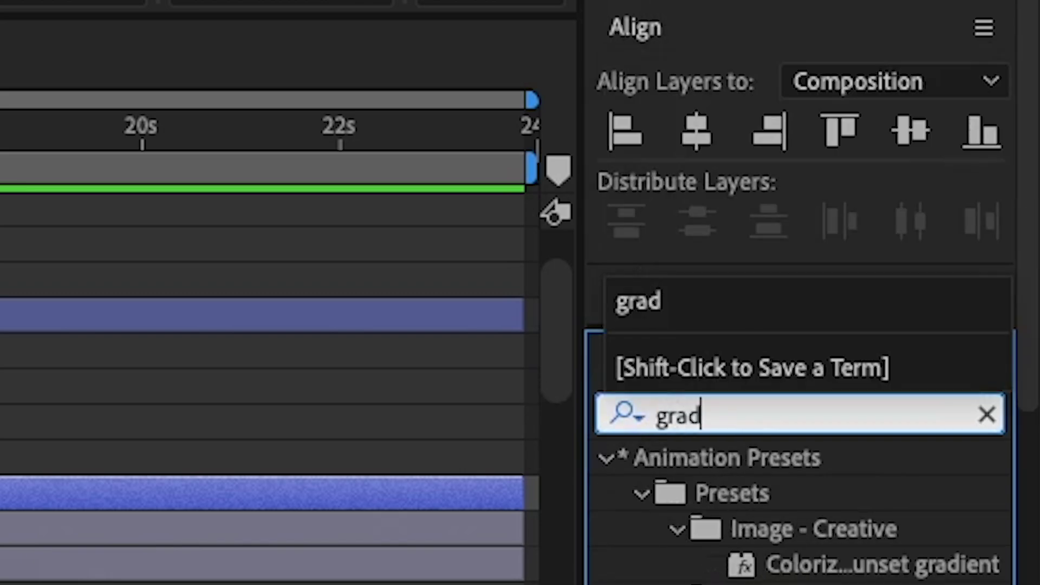
left_click_drag(835, 431, 75, 549)
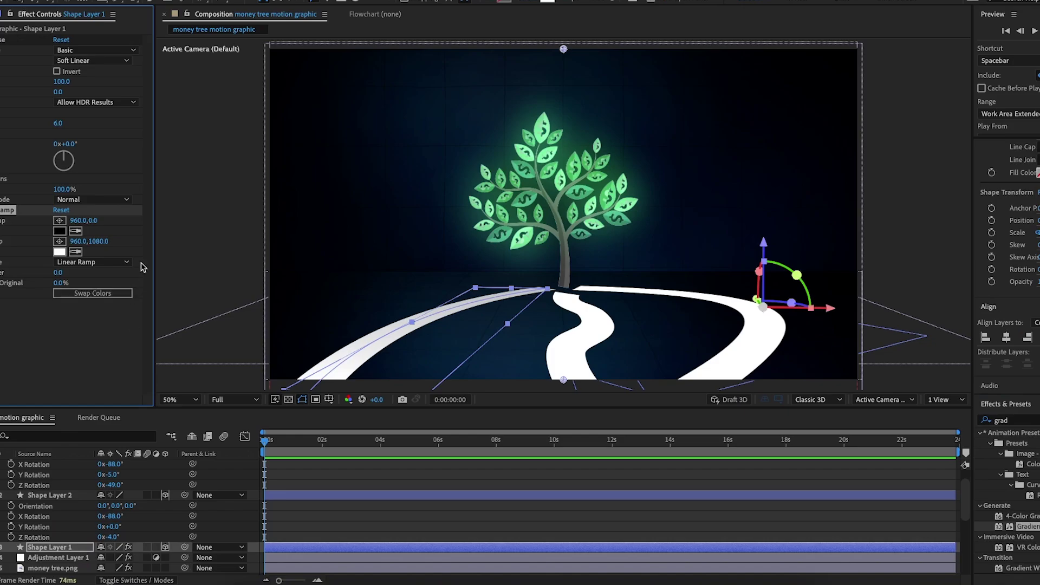
- Place the gradient's start at 318, 1080 near the path's lower end and its end at 882, 784 by the tree's base
left_click_drag(559, 54, 366, 380)
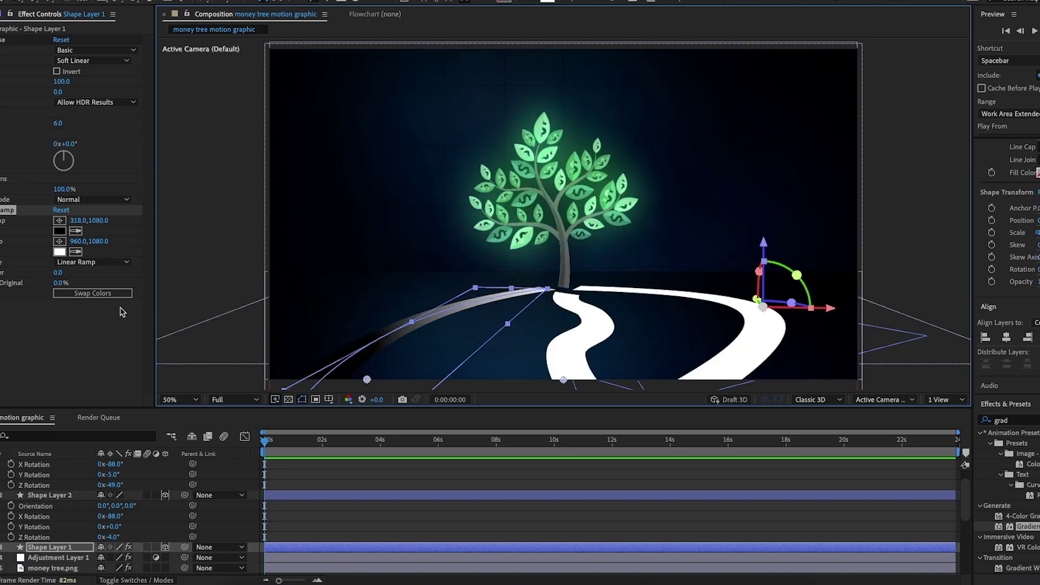
left_click_drag(98, 242, 1, 243)
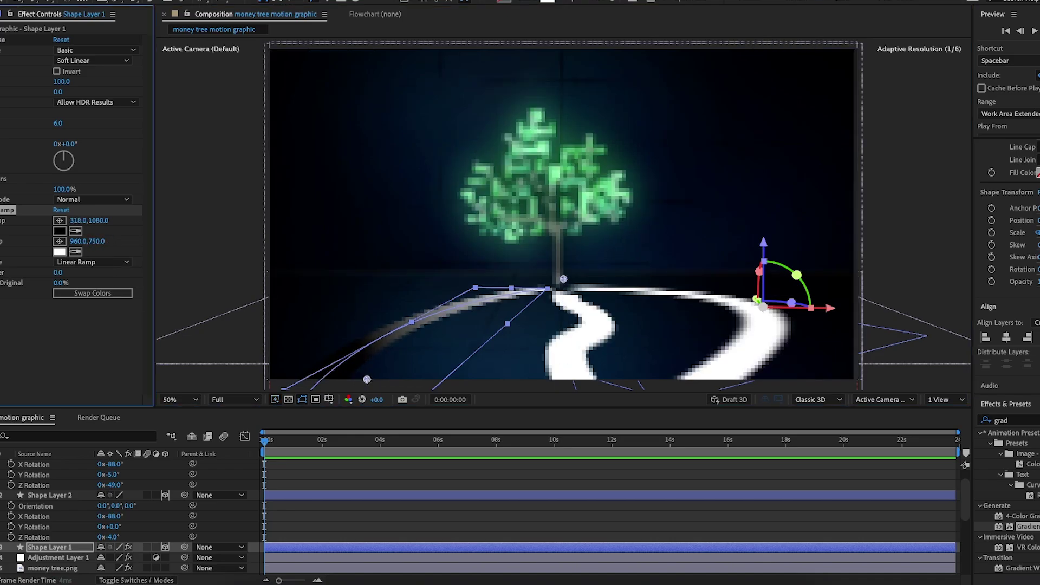
left_click_drag(564, 280, 541, 292)
- Set the Gradient Ramp's start color to bright purple and its end color to blue
left_click(60, 231)
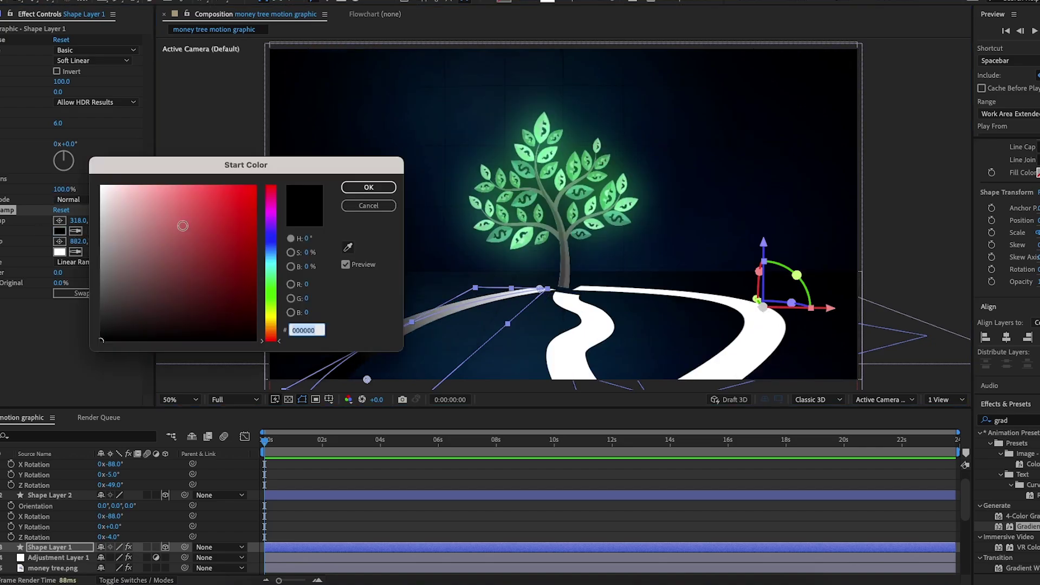
left_click(273, 221)
left_click(252, 191)
left_click(369, 187)
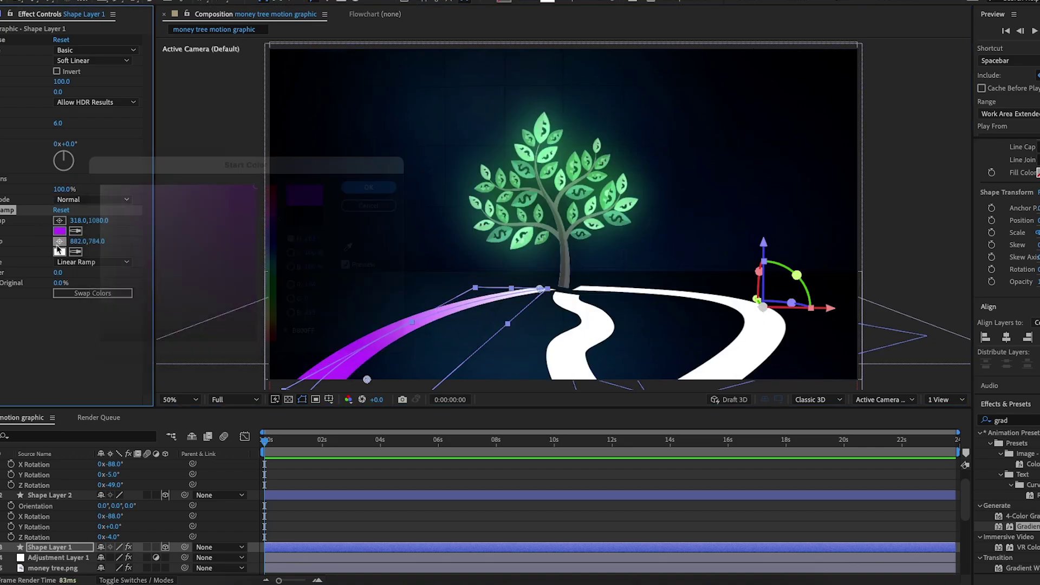
left_click(59, 252)
left_click(273, 250)
left_click(203, 235)
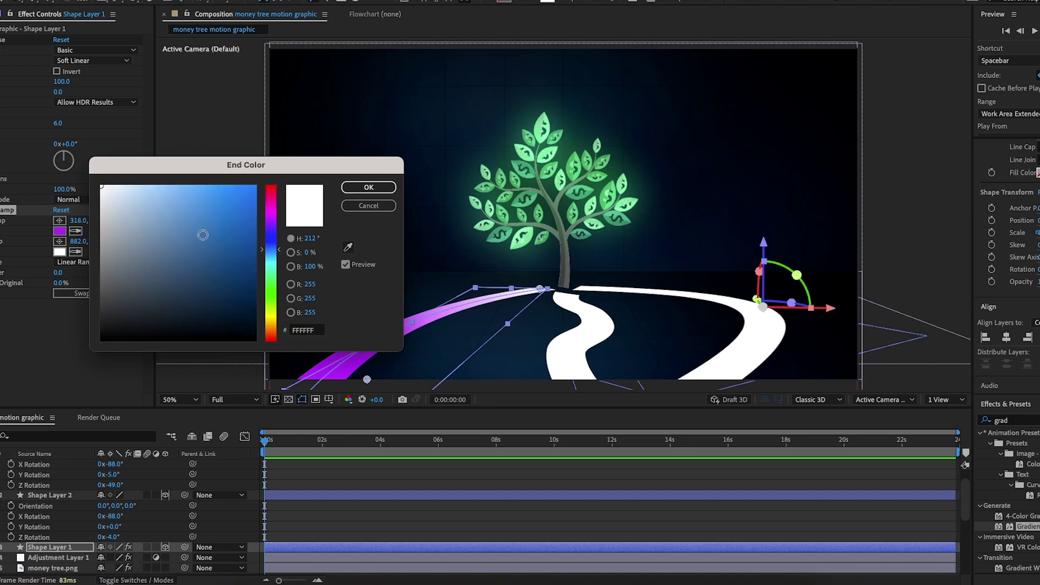
left_click(369, 187)
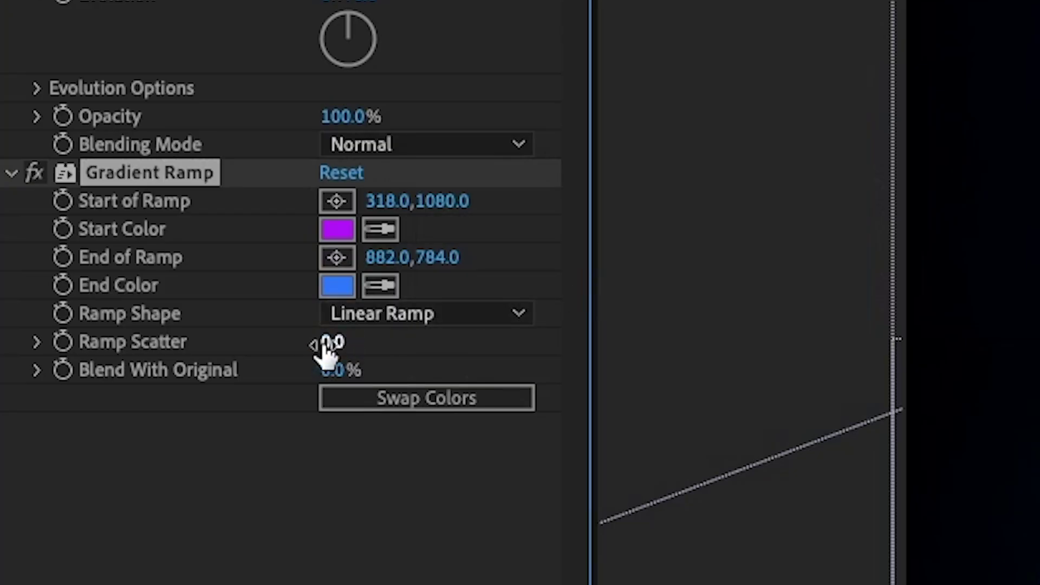
- Set the Gradient Ramp's Ramp Scatter to 15.2 and Blend With Original to 37%
left_click_drag(328, 349, 489, 507)
left_click(488, 506)
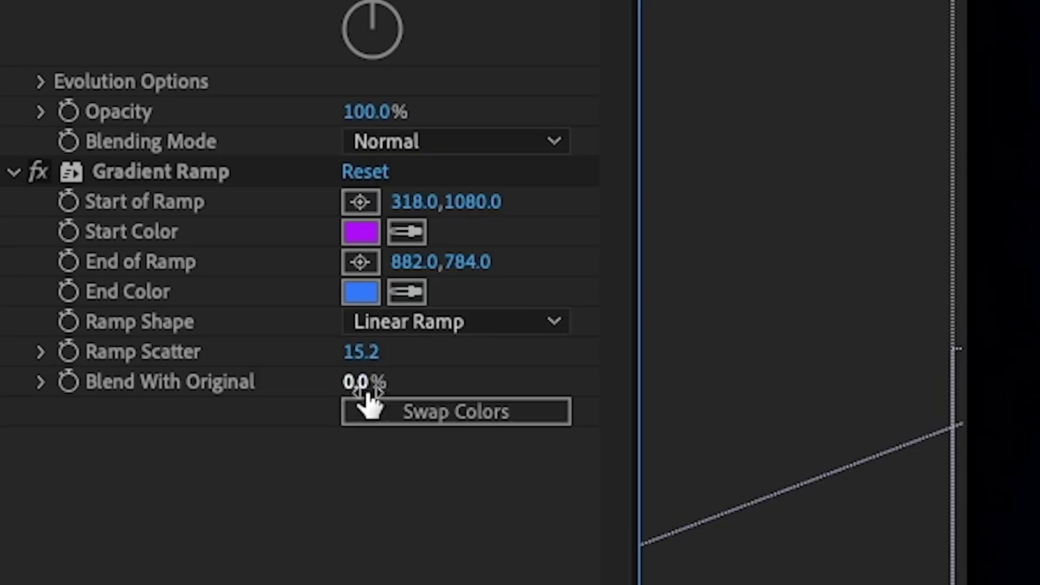
left_click_drag(369, 395, 351, 393)
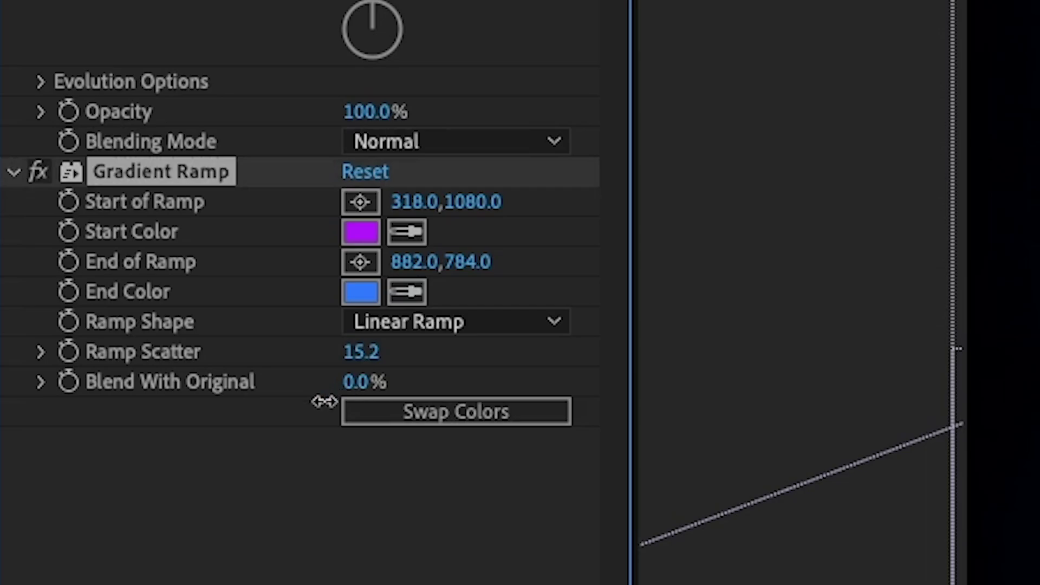
left_click_drag(265, 417, 404, 421)
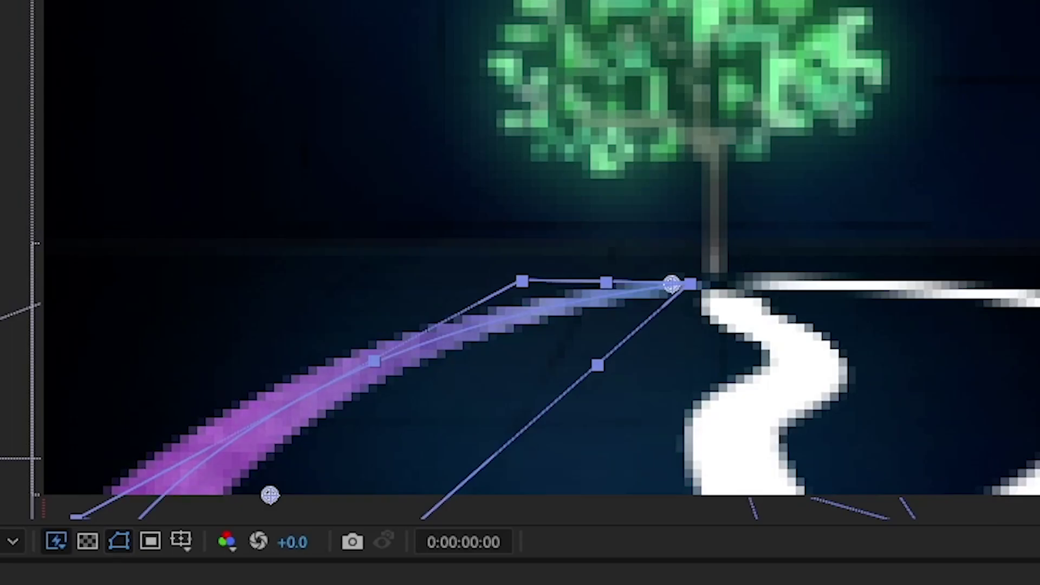
key("ctrl+shift+a")
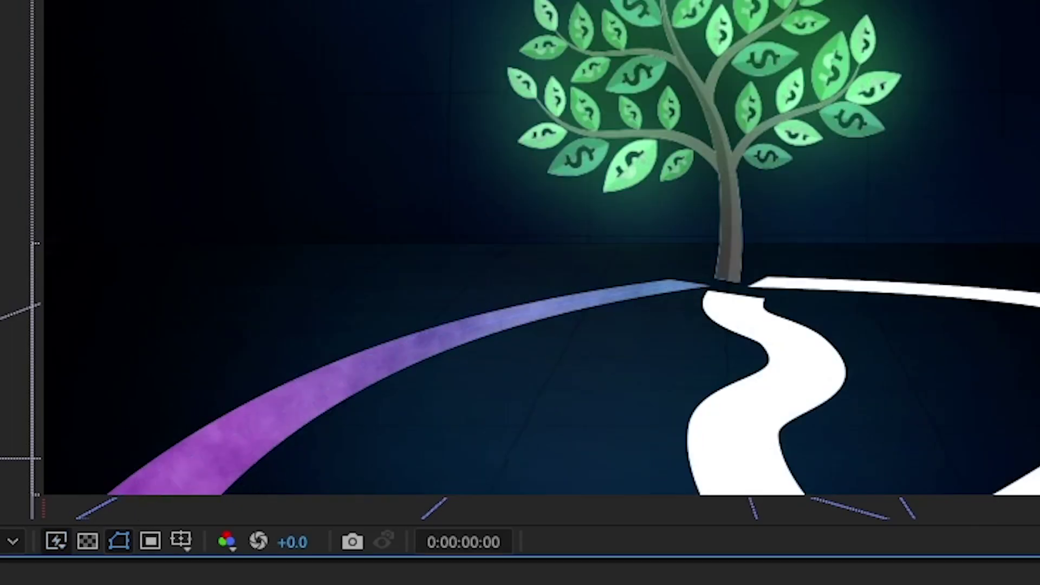
left_click_drag(335, 416, 355, 417)
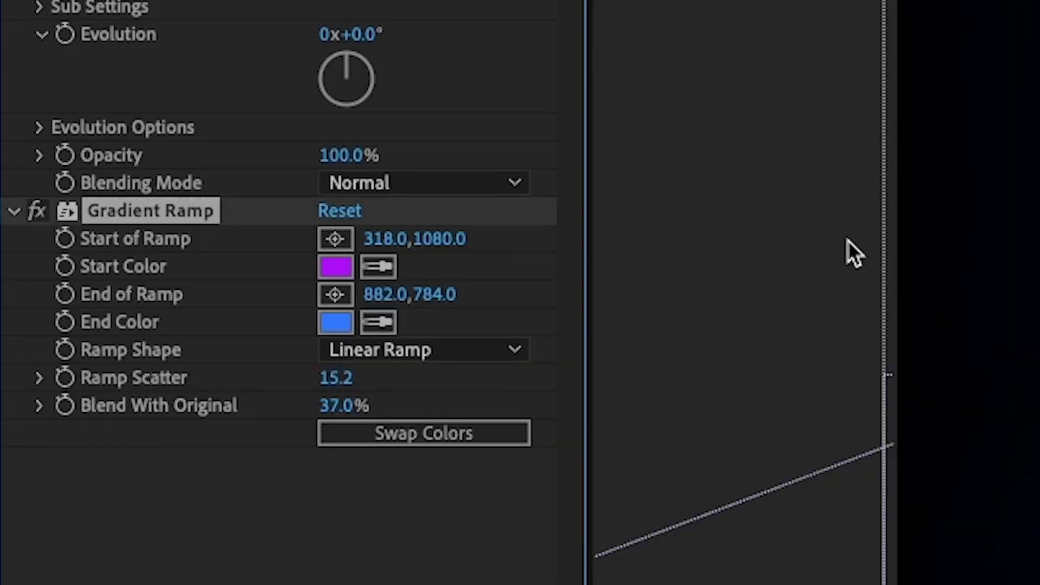
left_click(849, 239)
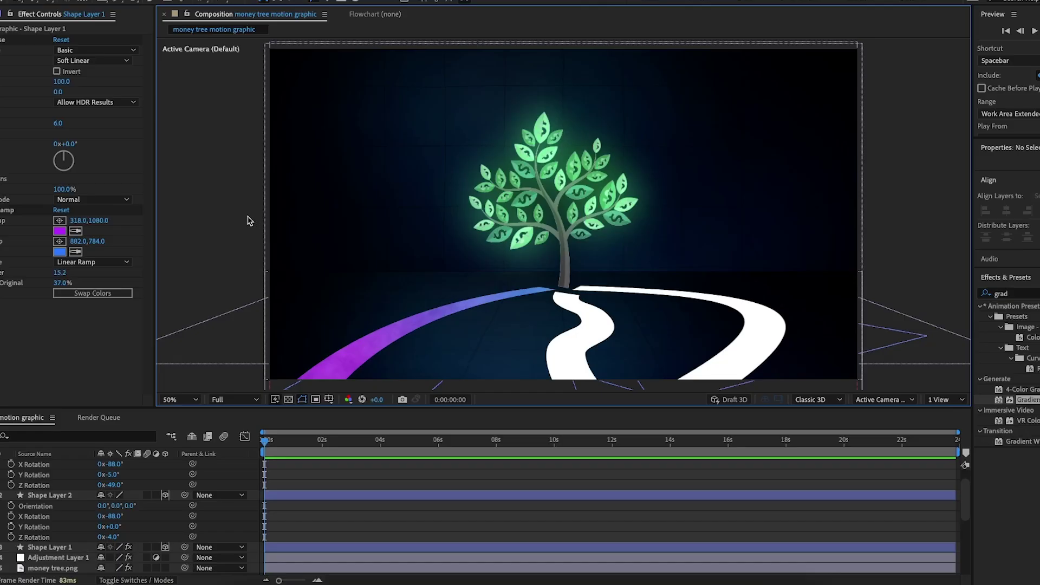
- Find the Glow effect and add it to Shape Layer 1 below its Gradient Ramp
left_click(1026, 293)
key("BackSpace")
key("BackSpace")
key("BackSpace")
key("BackSpace")
type("glow")
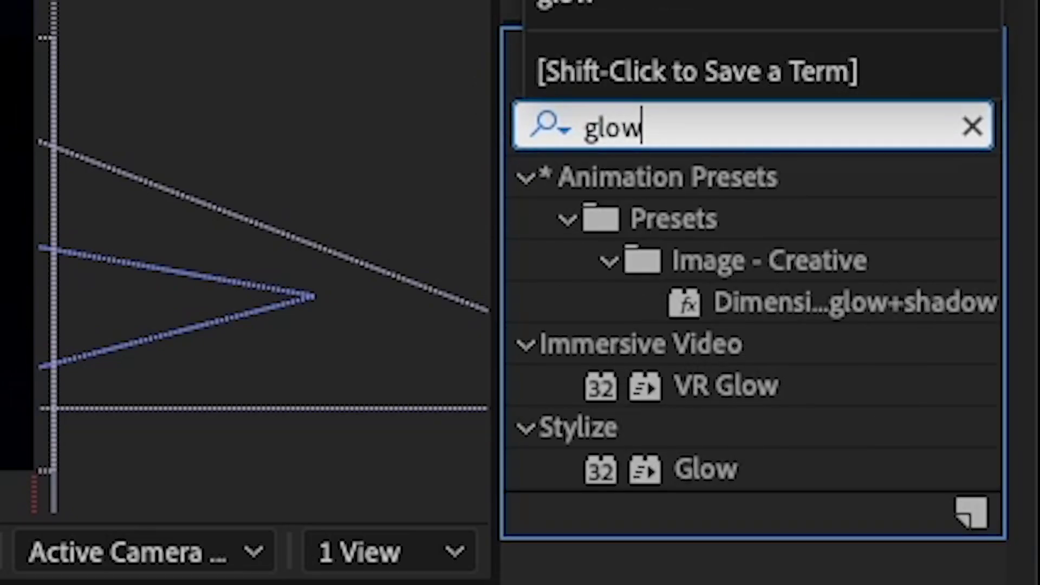
left_click_drag(726, 470, 411, 351)
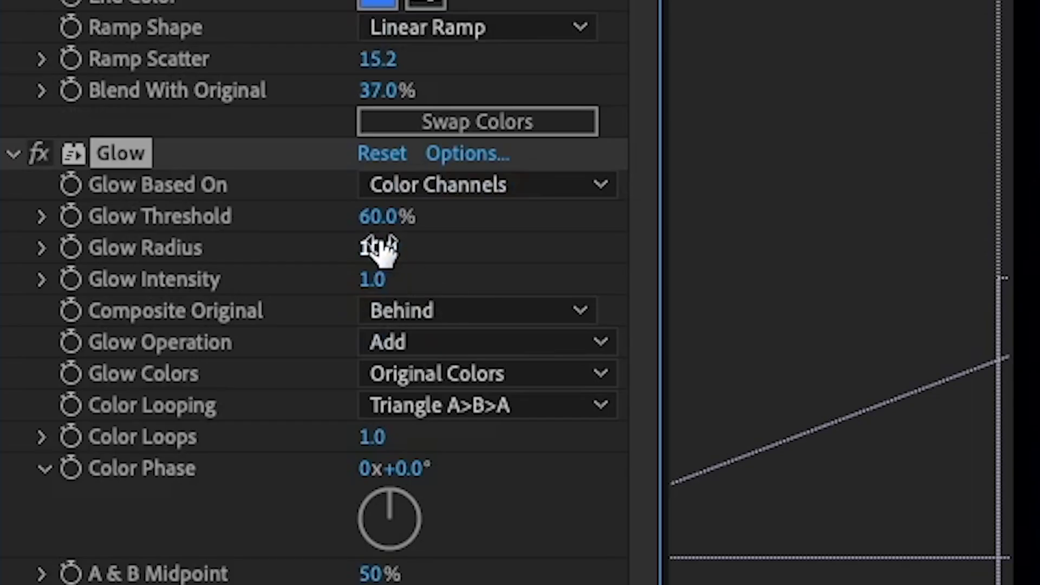
- Set the Glow Radius to 129 and the Glow Intensity to 0.5 on Shape Layer 1
left_click_drag(80, 262, 136, 261)
left_click_drag(609, 249, 611, 249)
left_click(881, 169)
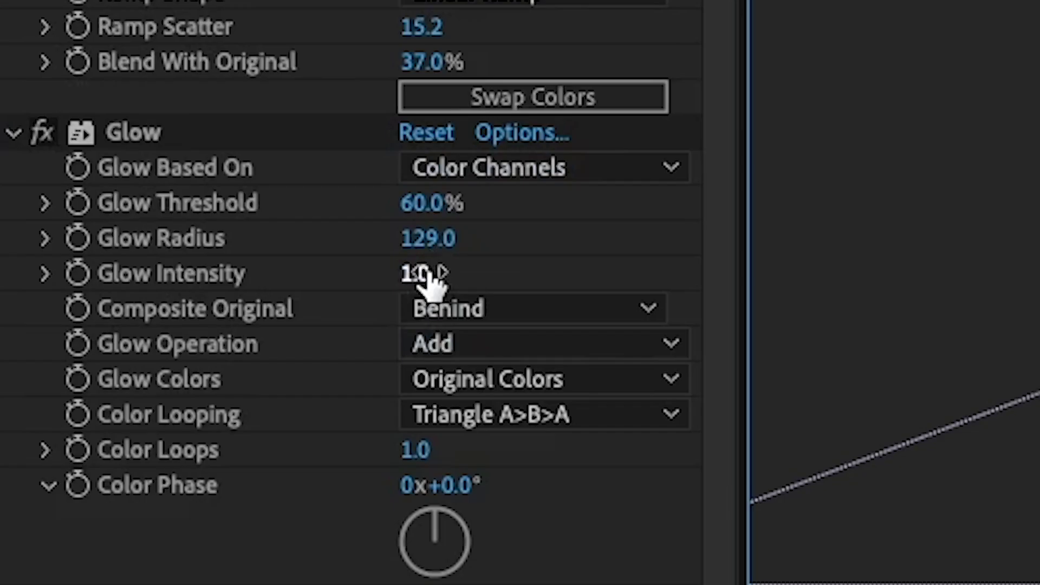
left_click(428, 274)
key("BackSpace")
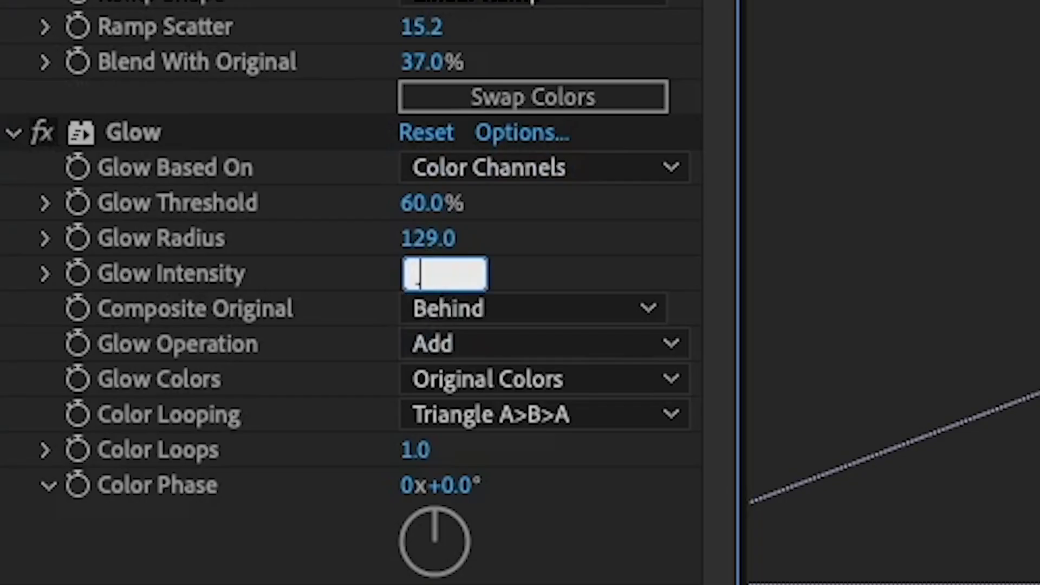
type(".5")
key("Return")
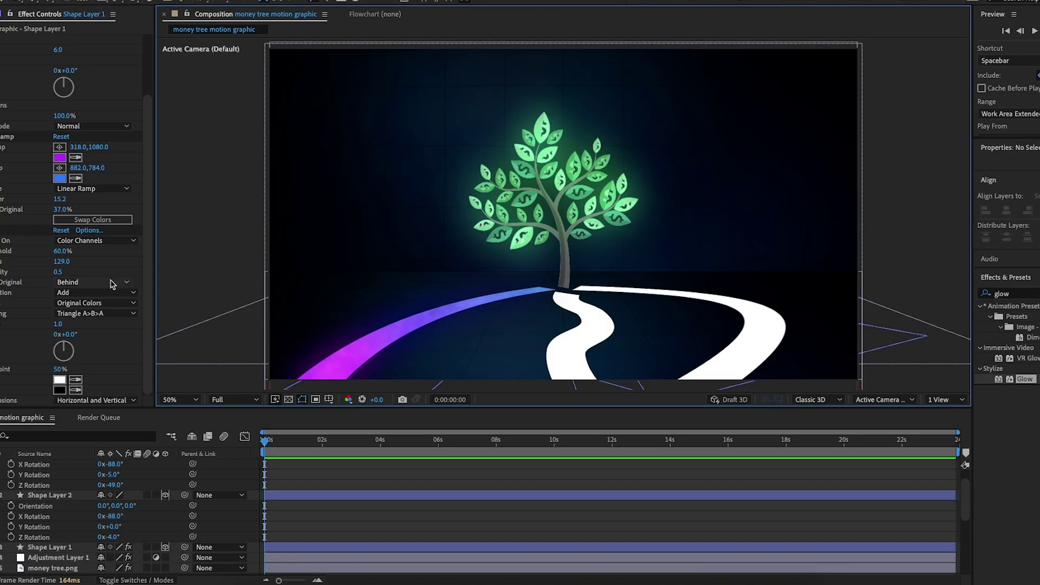
- Refine Shape Layer 1's glow with a Glow Radius of 117 and a Glow Threshold of 45.5%
left_click_drag(61, 264, 55, 264)
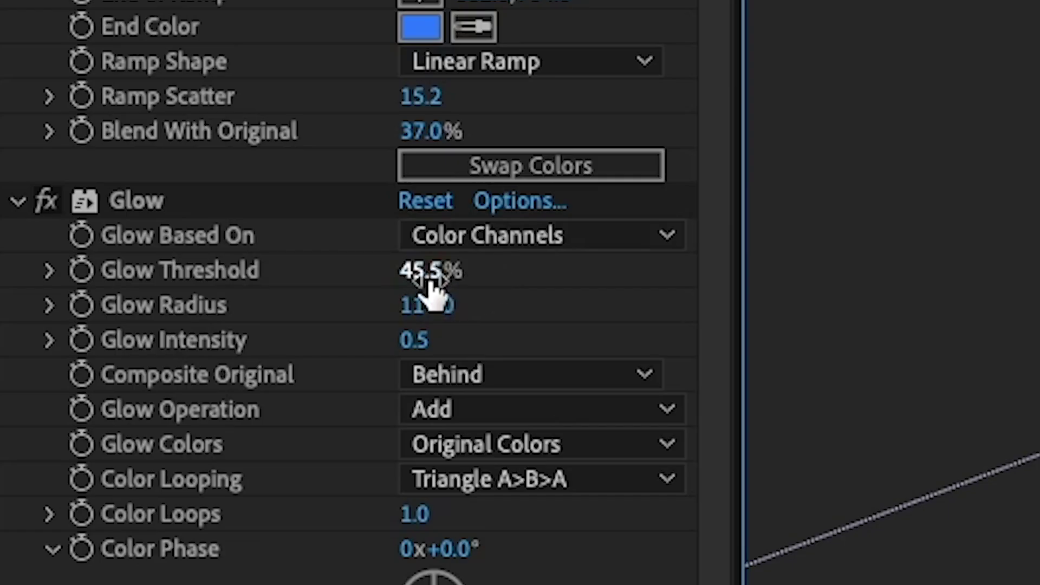
left_click_drag(61, 253, 68, 253)
left_click(281, 211)
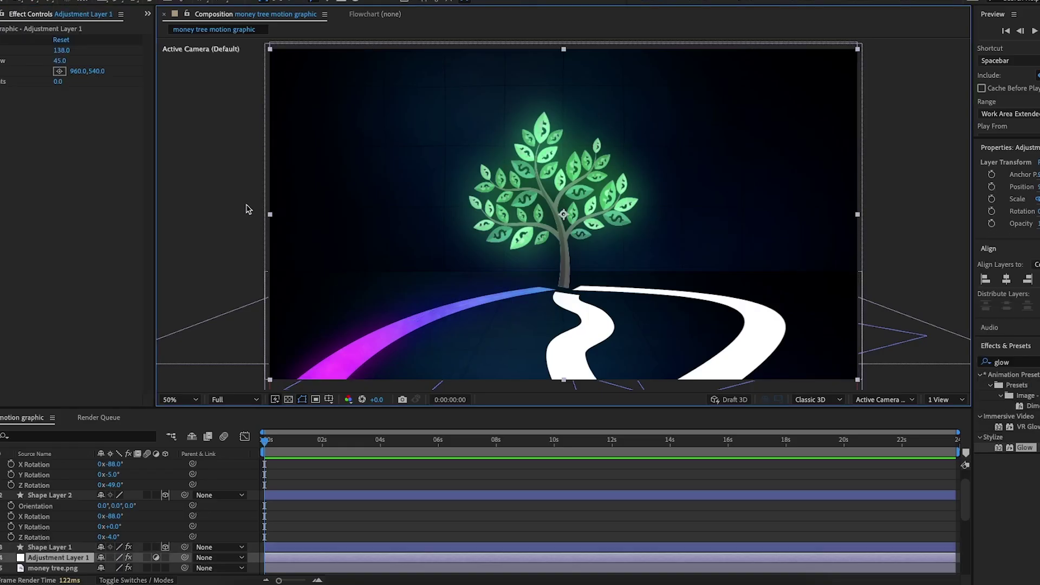
left_click(180, 253)
- Copy the Turbulent Noise, Gradient Ramp and Glow effects from Shape Layer 1 onto Shape Layer 2
scroll(48, 485, "up", 2)
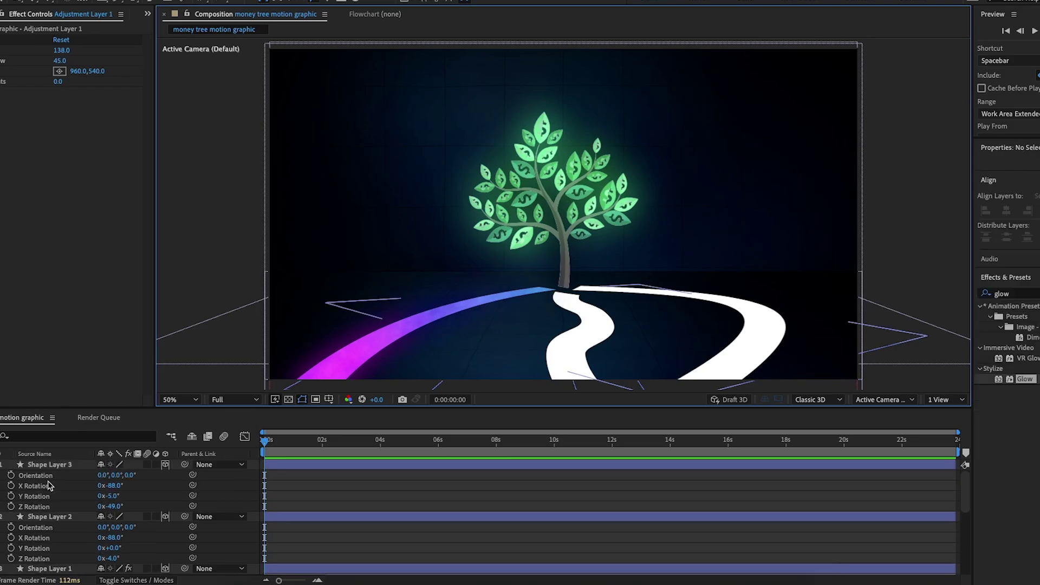
scroll(53, 491, "down", 2)
left_click(52, 524)
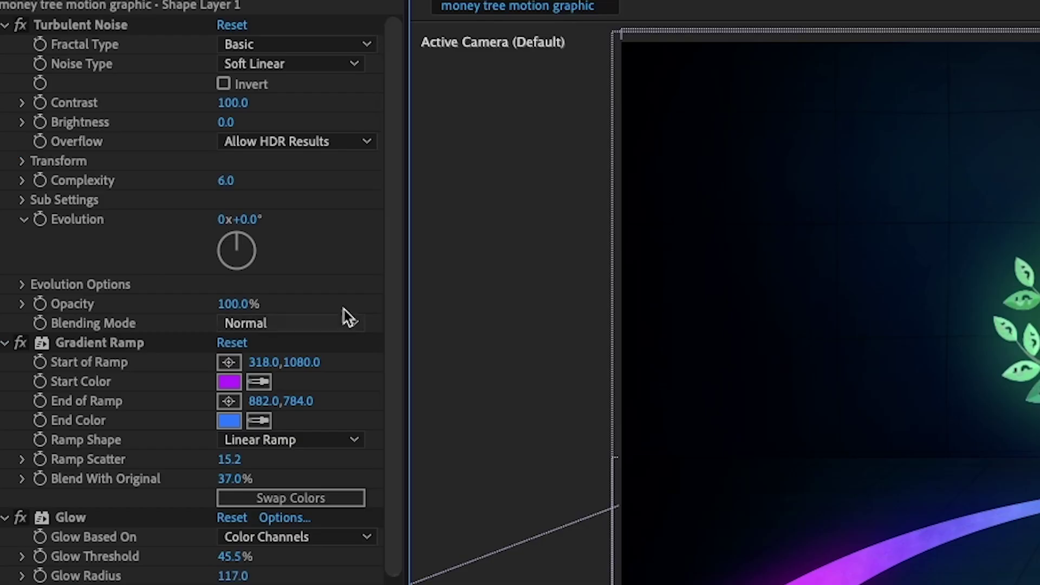
scroll(143, 432, "down", 5)
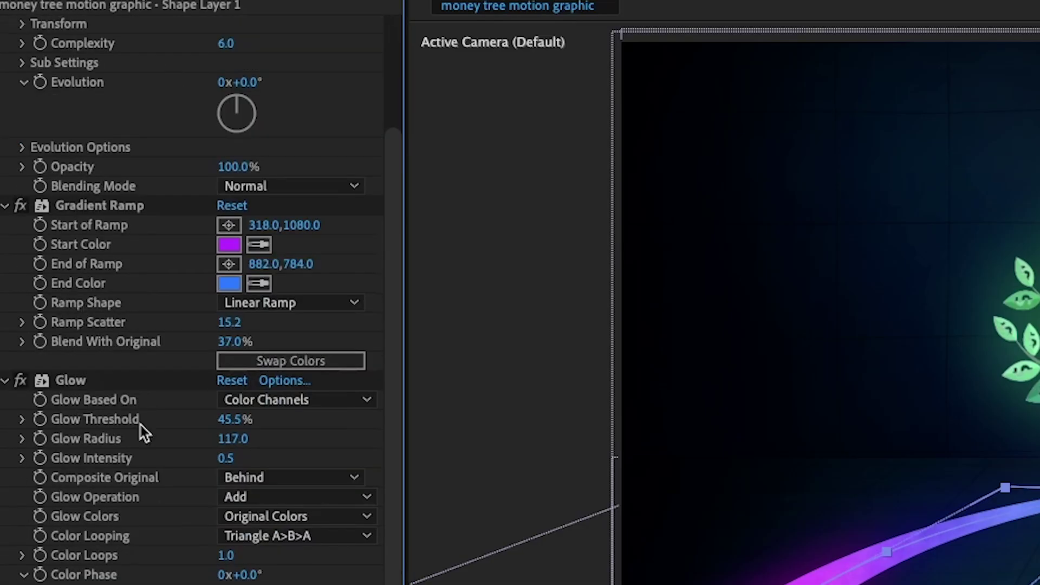
left_click(77, 379)
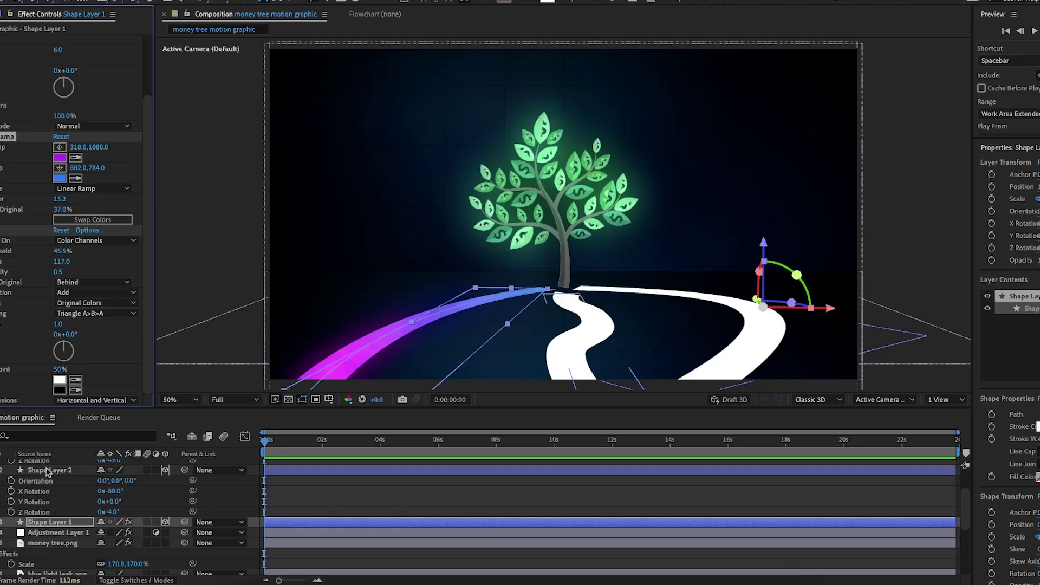
left_click(48, 470)
key("ctrl+v")
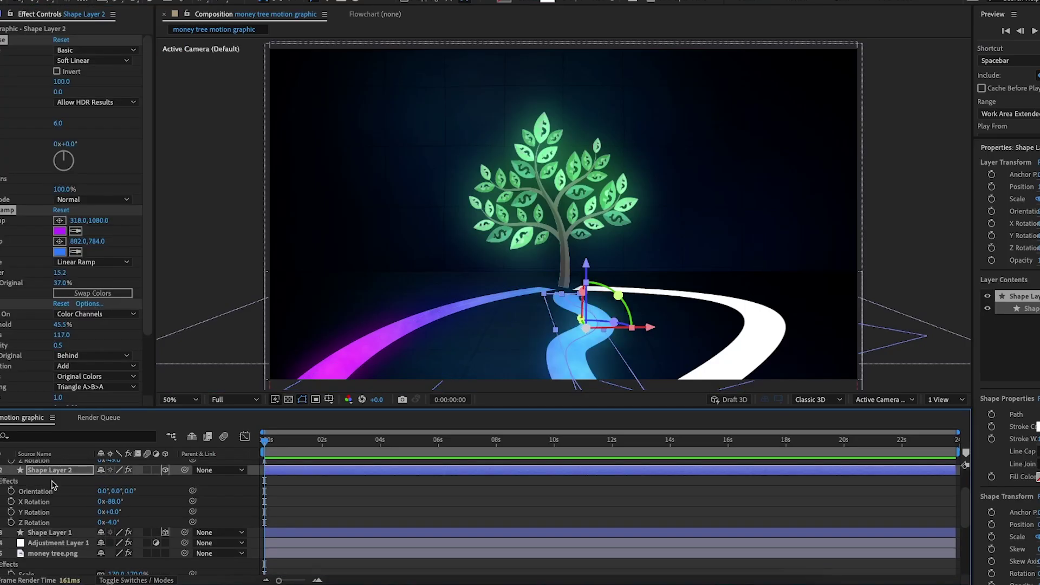
- Place the start of Shape Layer 2's gradient at 952, 1037 near the middle path's lower end
scroll(53, 482, "up", 1)
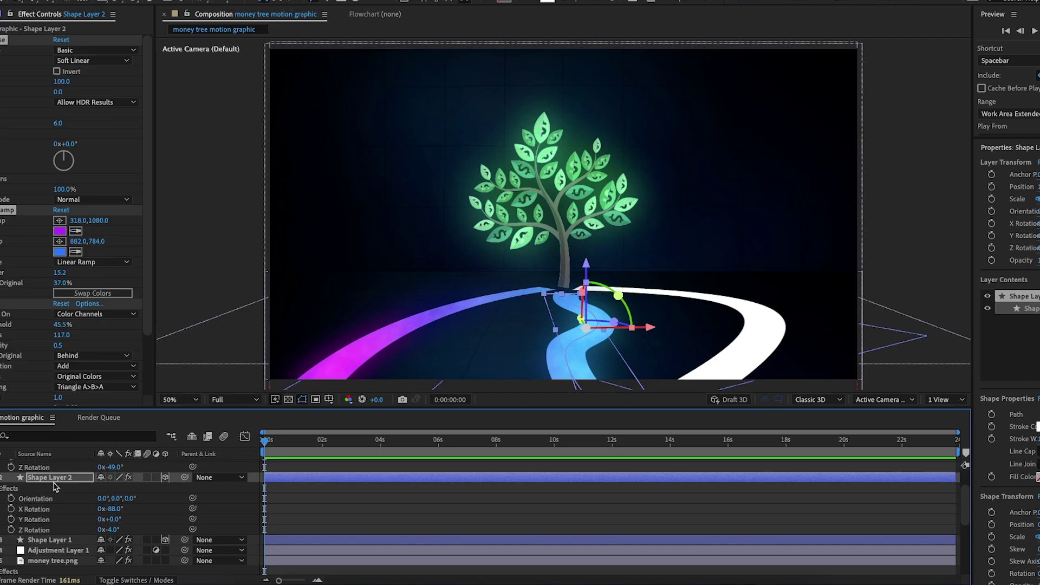
scroll(54, 486, "up", 4)
left_click(189, 255)
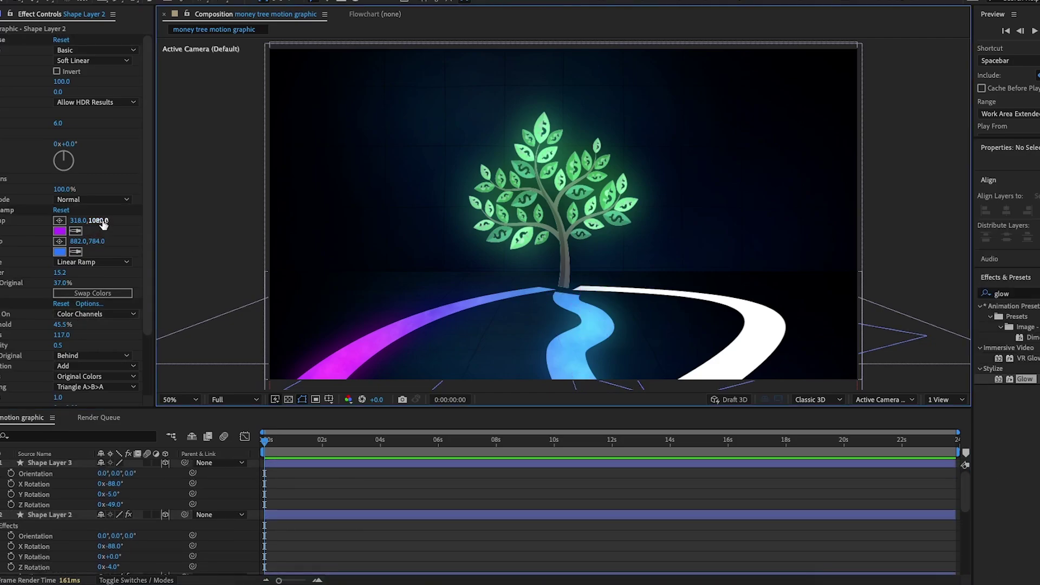
left_click_drag(104, 222, 67, 223)
left_click_drag(368, 358, 560, 366)
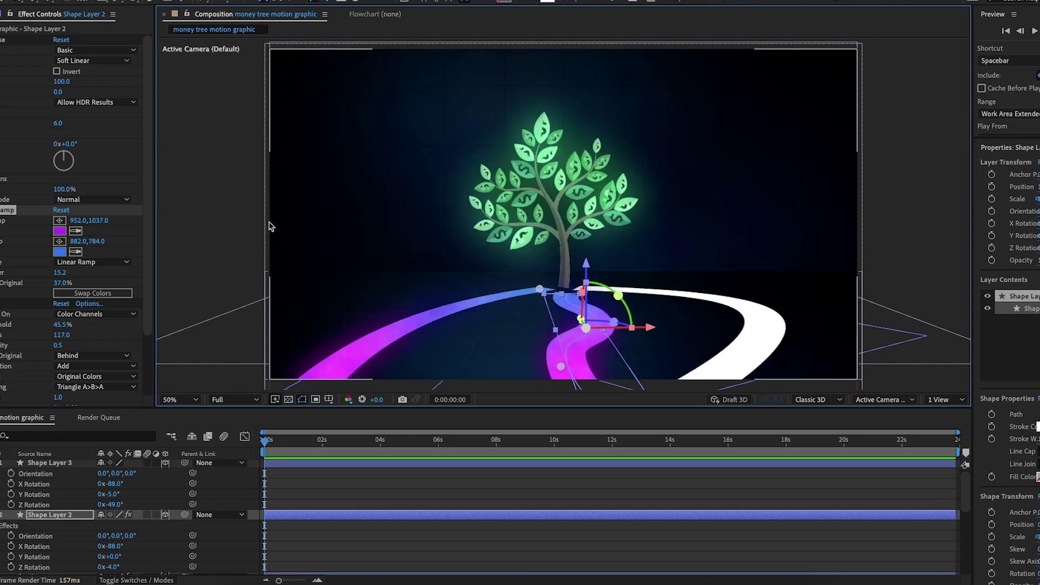
left_click(259, 224)
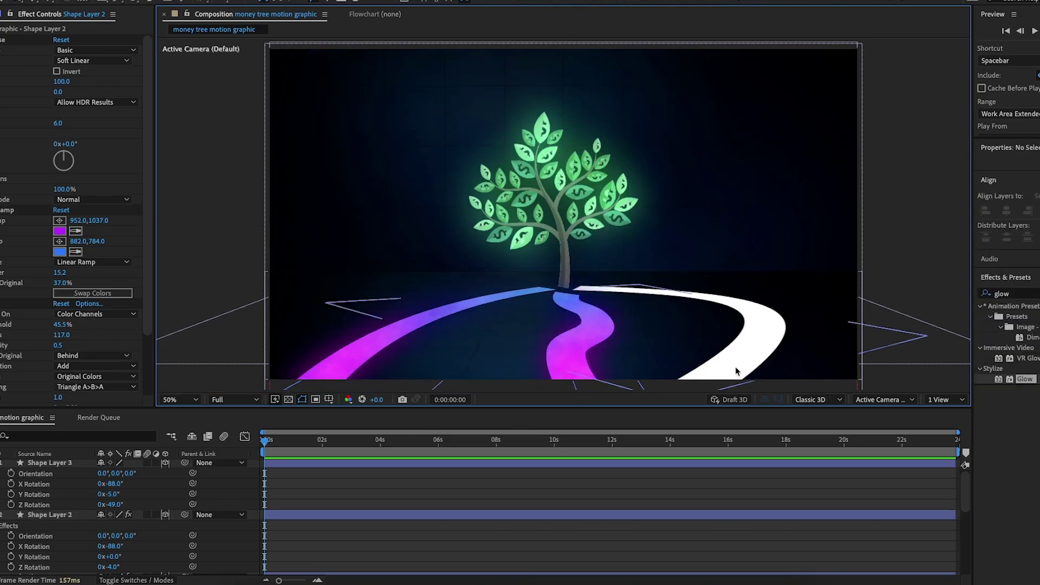
- Paste the copied effects onto Shape Layer 3 and place its gradient's start at 1052, 1270 below the path's lower end
left_click(749, 353)
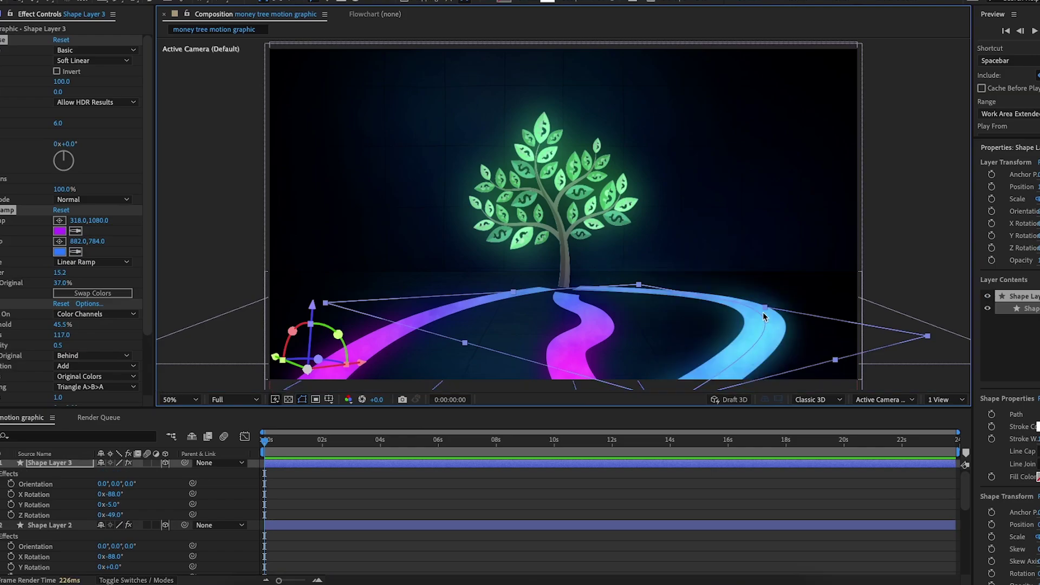
left_click_drag(97, 221, 65, 221)
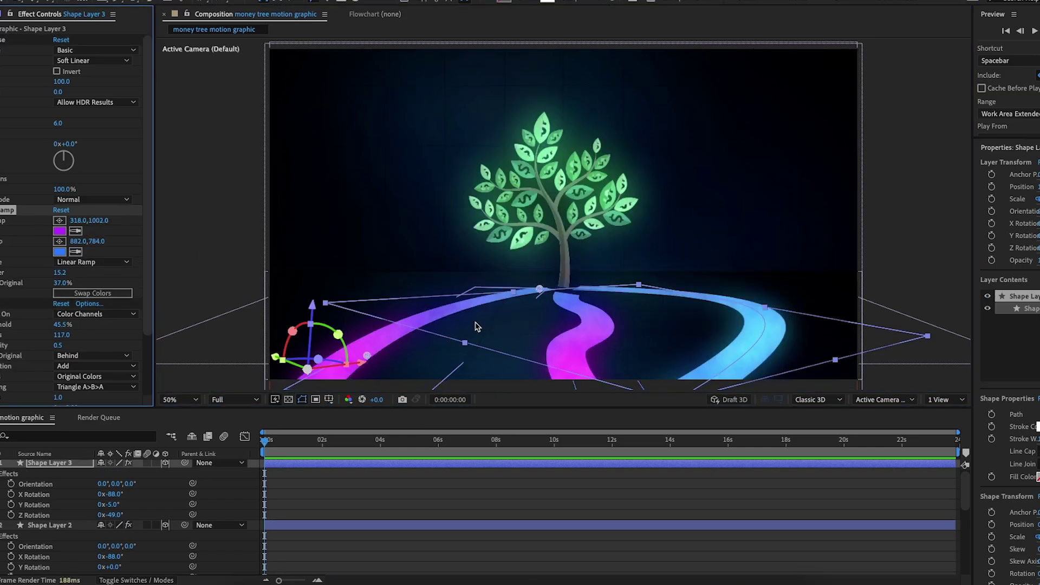
left_click_drag(368, 355, 691, 382)
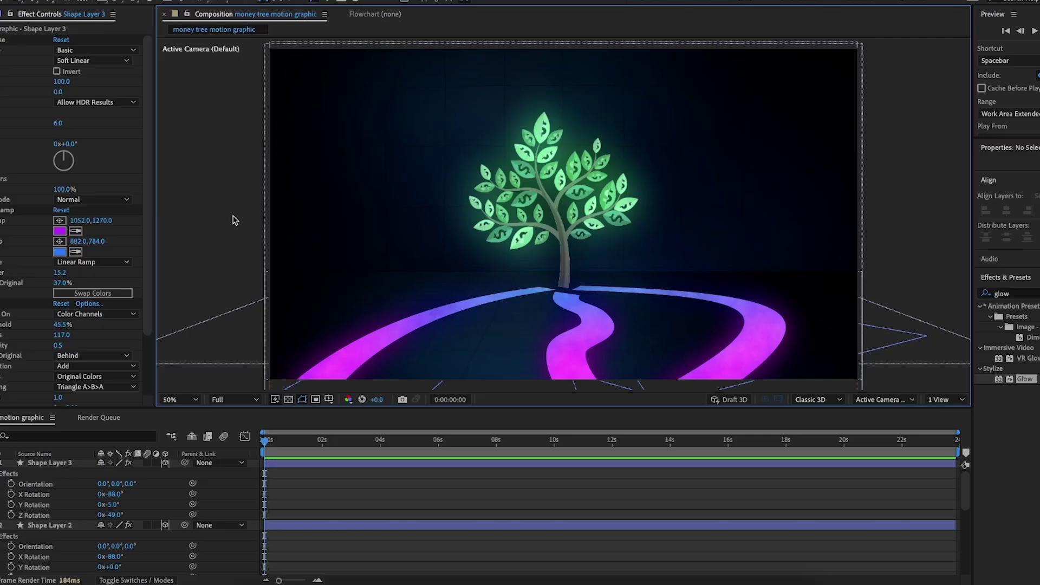
- Add Trim Paths to Shape Layer 3 and keyframe its End at 0% at the start of the timeline
scroll(35, 510, "up", 1)
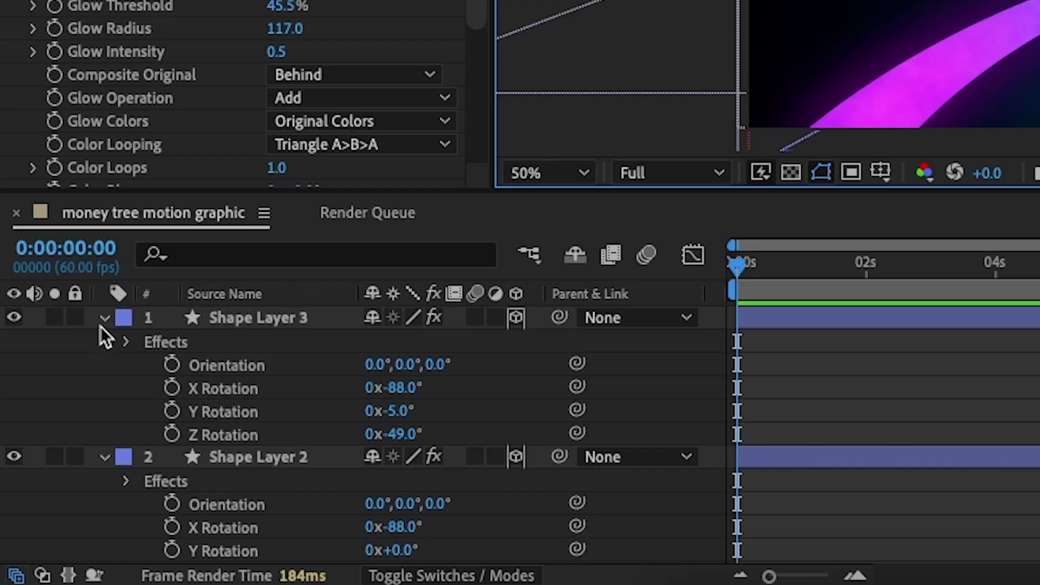
left_click(104, 318)
left_click(105, 318)
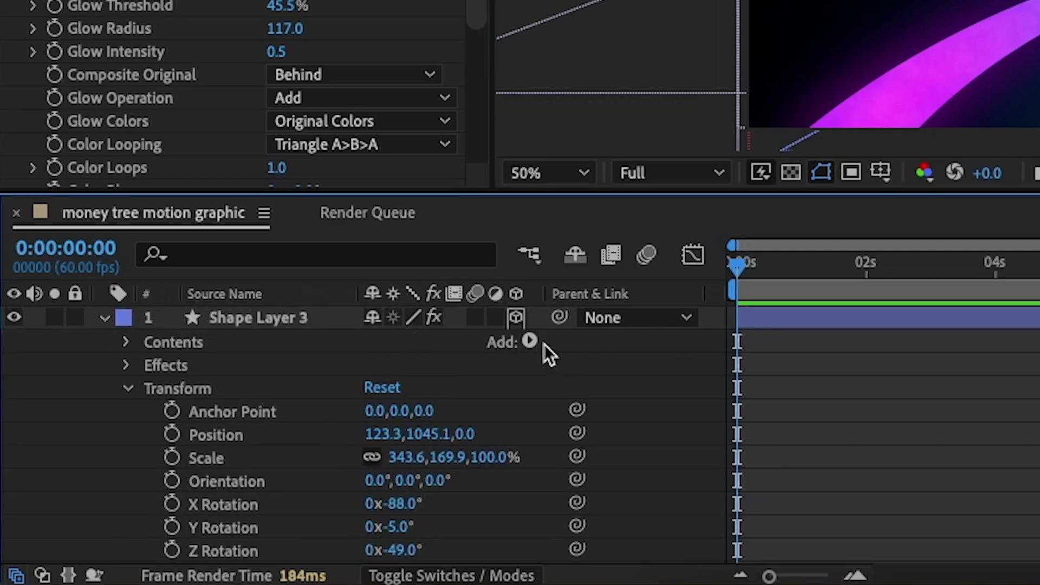
left_click(530, 342)
left_click(558, 440)
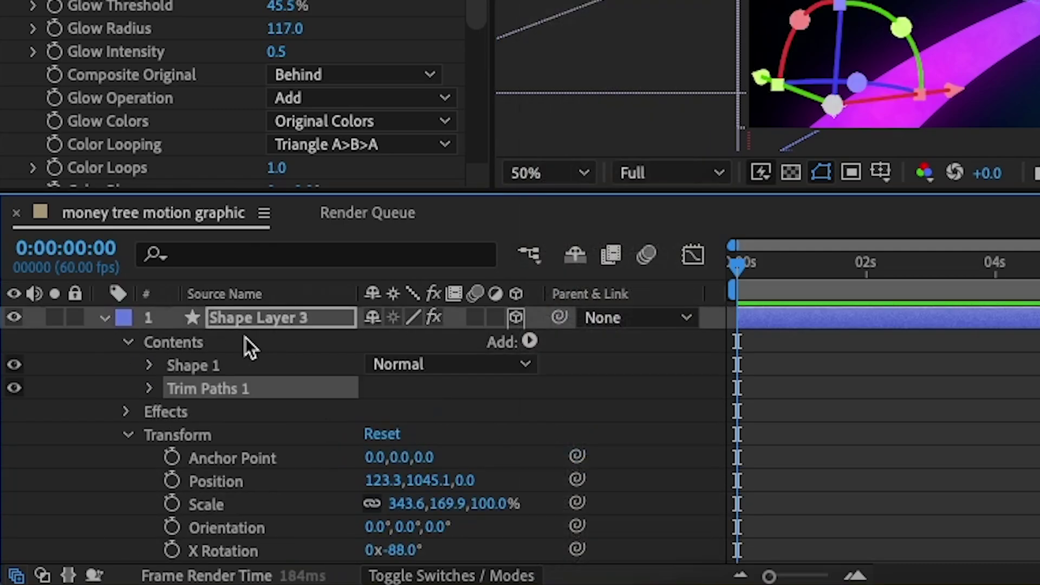
left_click(150, 389)
left_click(195, 434)
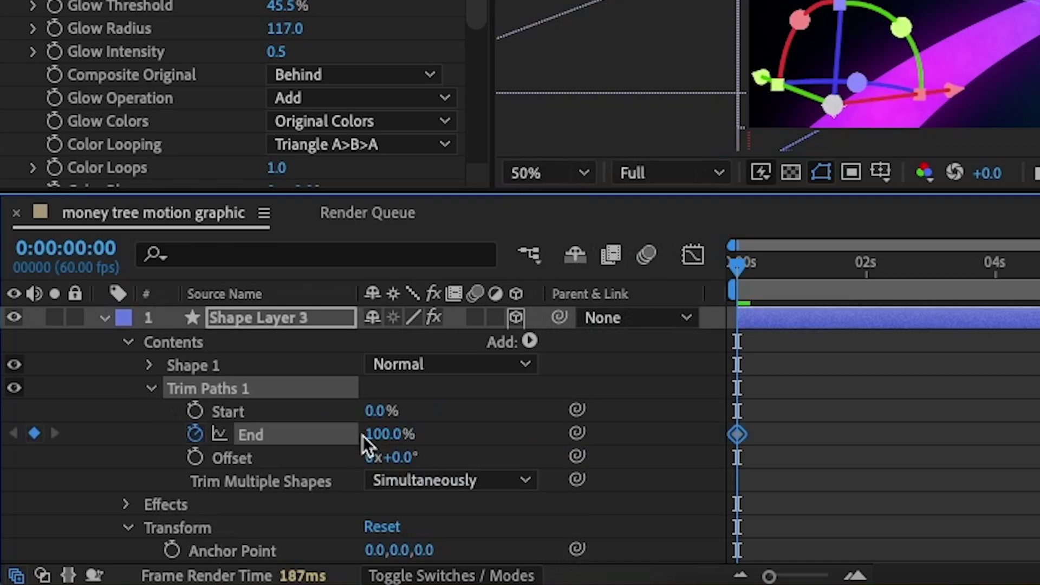
left_click_drag(369, 434, 63, 432)
- Add Trim Paths to Shape Layer 1 and keyframe its End at 0% at the start of the timeline
scroll(108, 437, "down", 15)
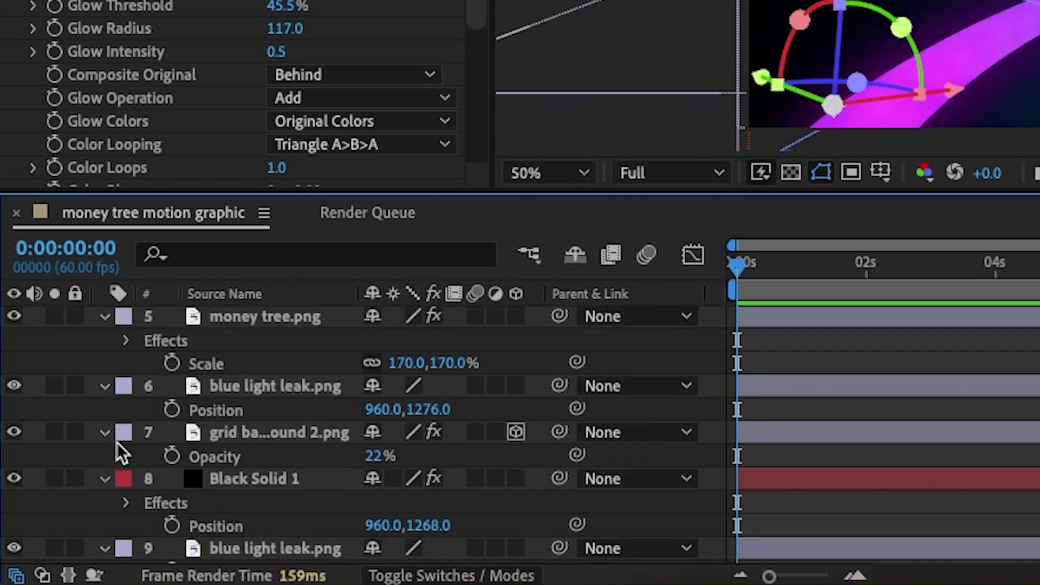
scroll(120, 428, "up", 1)
scroll(128, 394, "up", 4)
left_click(105, 395)
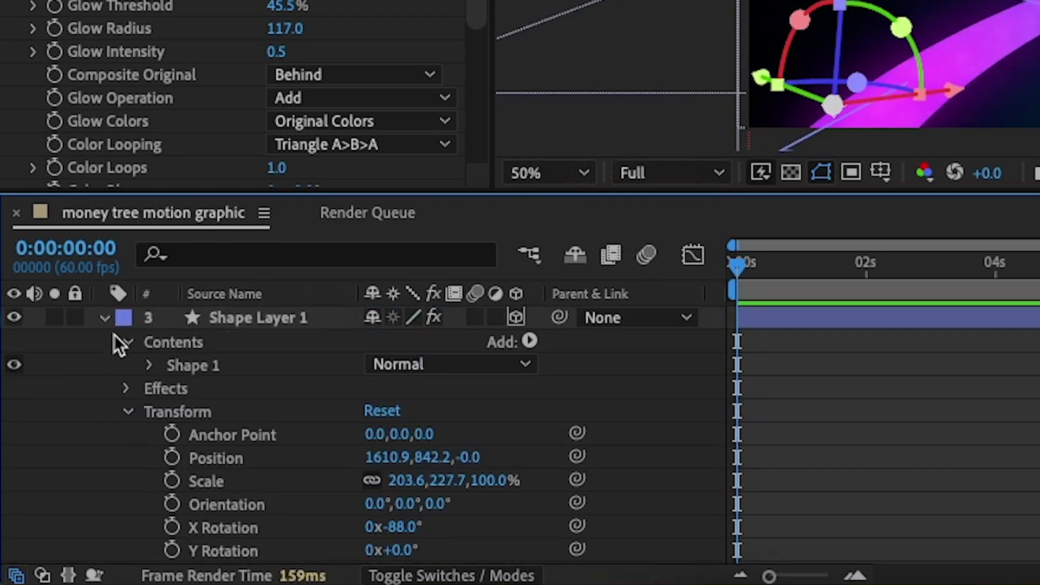
left_click(529, 343)
left_click(599, 441)
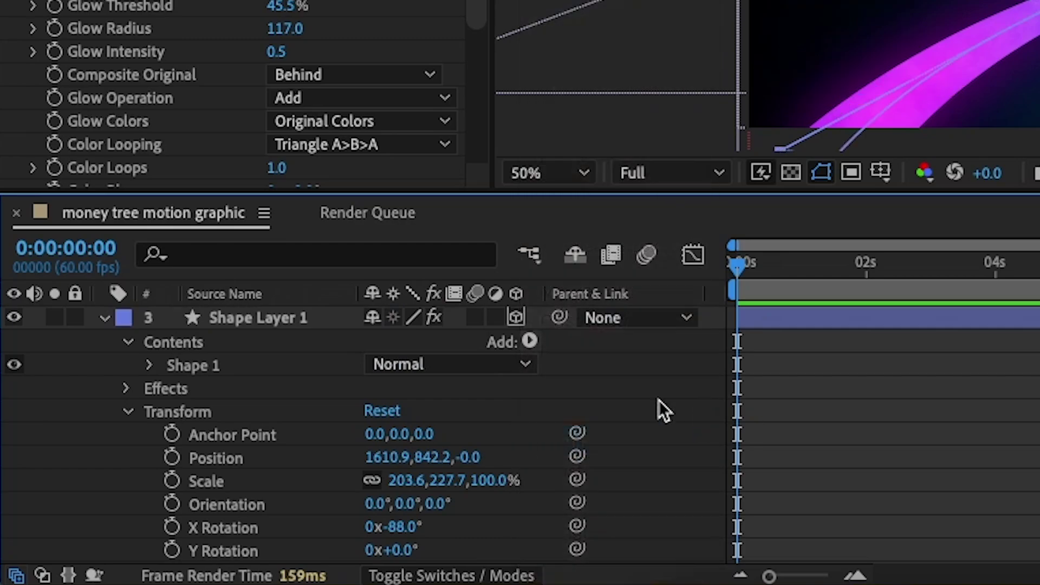
left_click(150, 389)
left_click(195, 433)
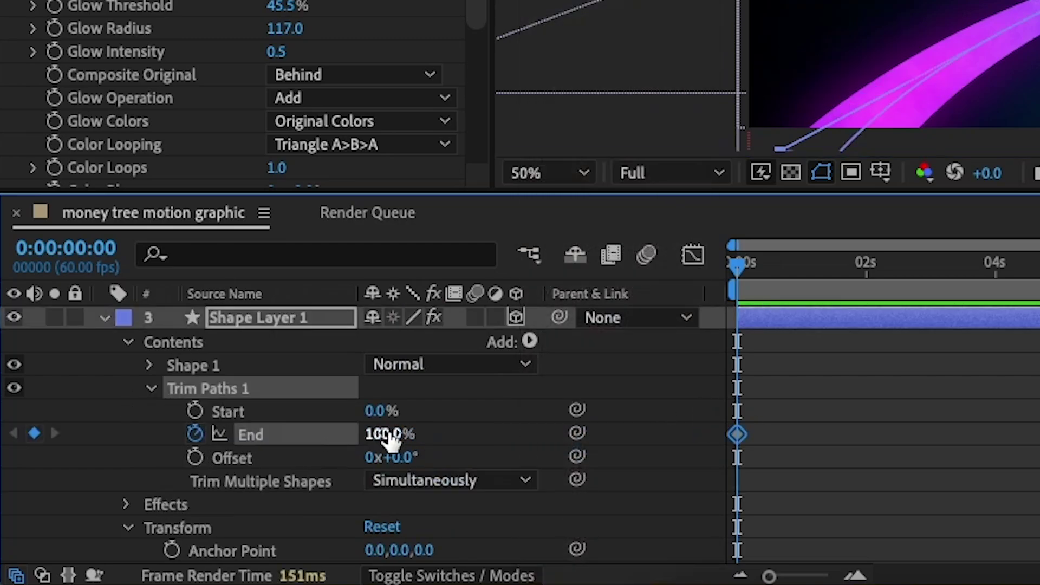
left_click_drag(391, 436, 184, 480)
- Add Trim Paths to the contents of Shape Layer 2
scroll(237, 480, "down", 6)
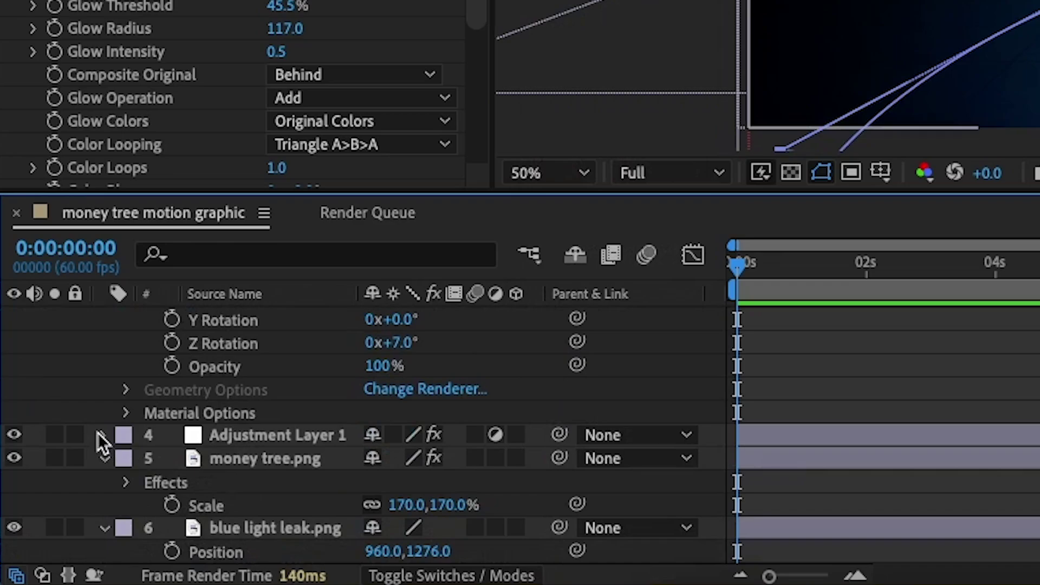
scroll(97, 433, "up", 8)
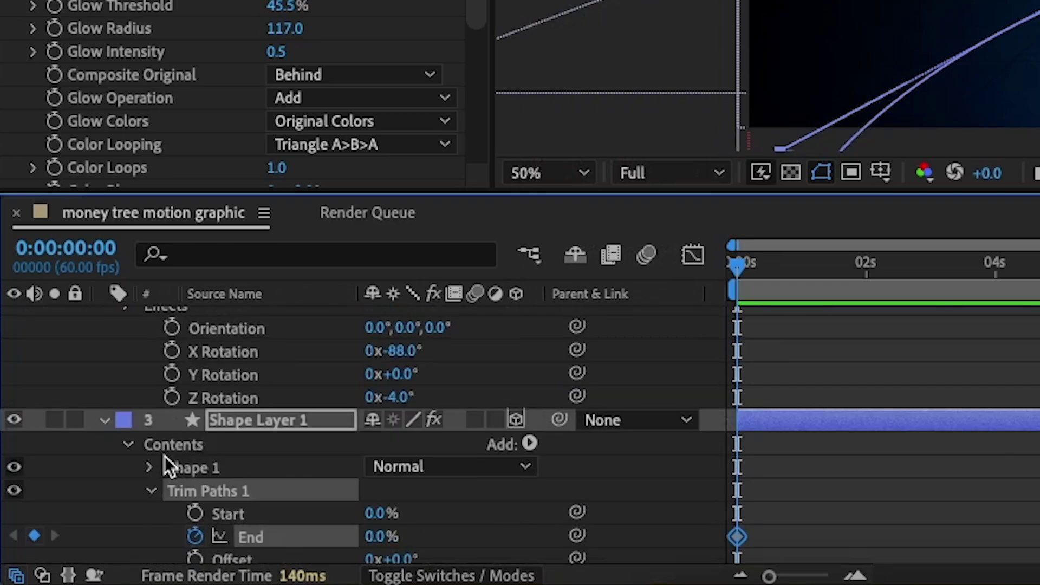
scroll(240, 440, "up", 3)
left_click(225, 461)
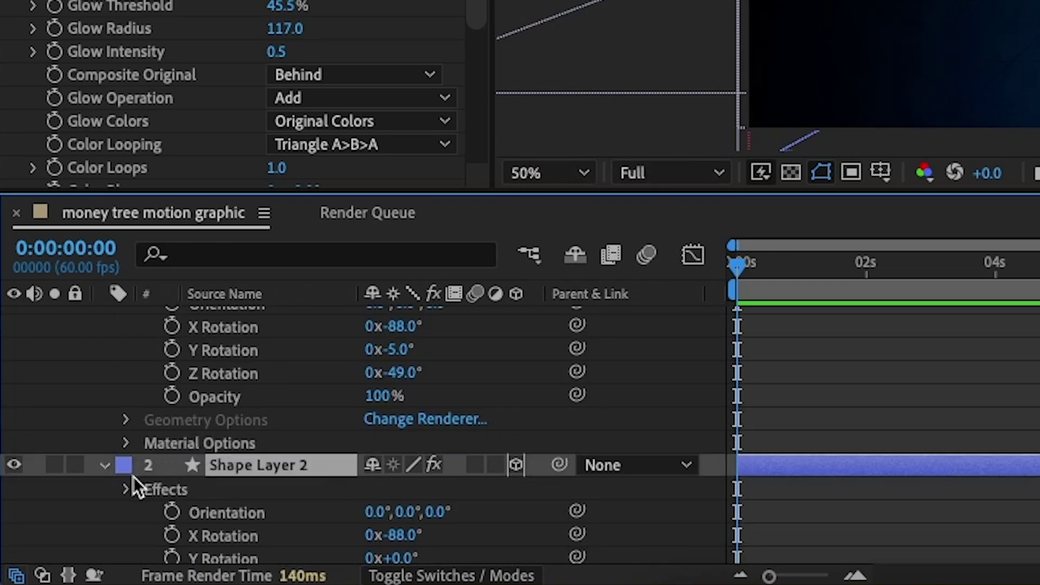
left_click(105, 466)
left_click(105, 466)
scroll(340, 422, "down", 7)
scroll(400, 362, "up", 3)
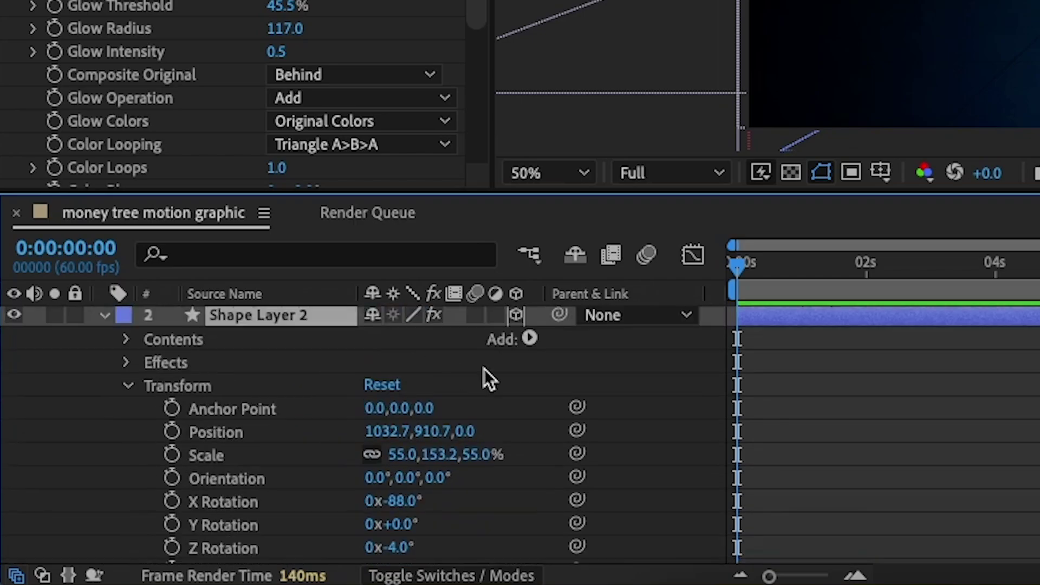
left_click(529, 339)
left_click(585, 440)
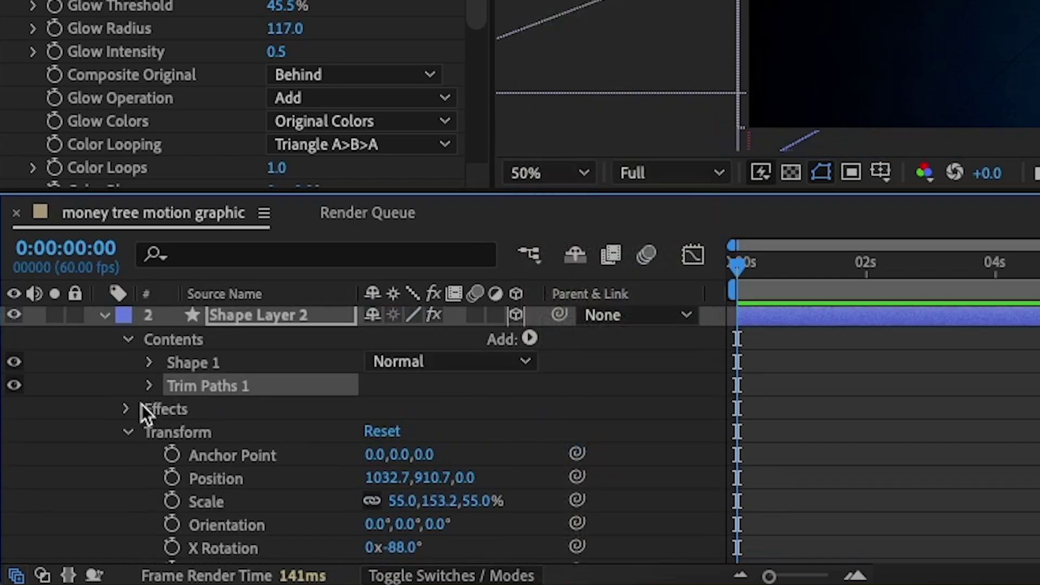
- Keyframe the End of Shape Layer 2's Trim Paths at 0% at the start of the timeline
left_click(151, 386)
left_click(195, 432)
left_click_drag(389, 432, 181, 455)
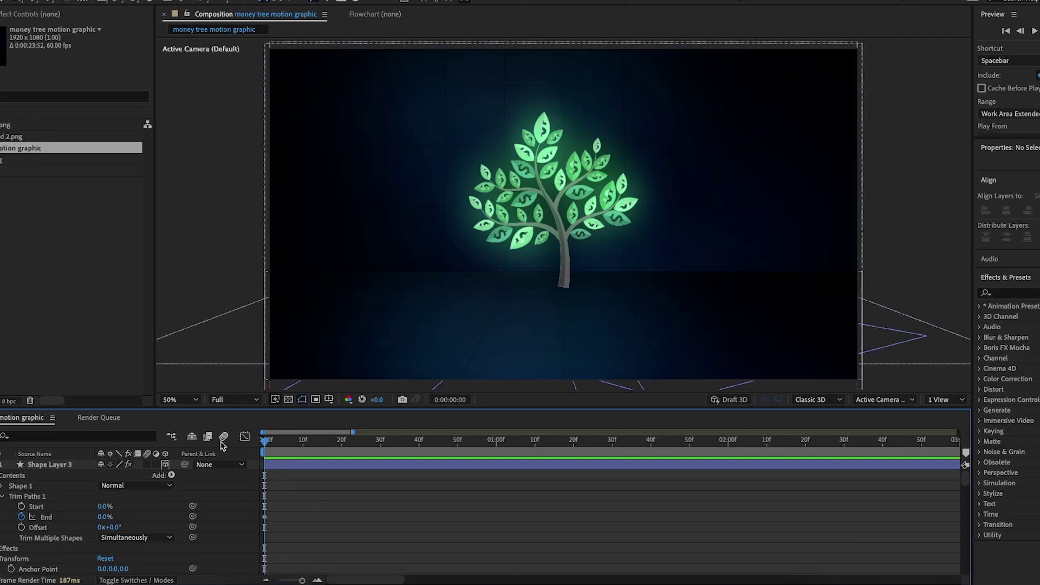
- Keyframe the End of Shape Layer 3's Trim Paths at 100% at 0:00:02:03
key("space")
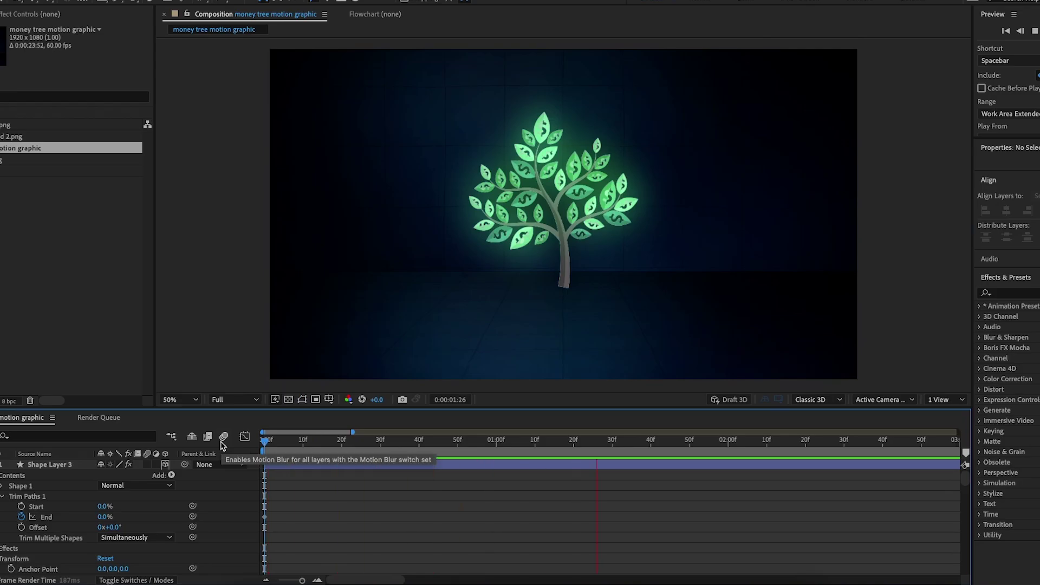
key("space")
left_click(756, 446)
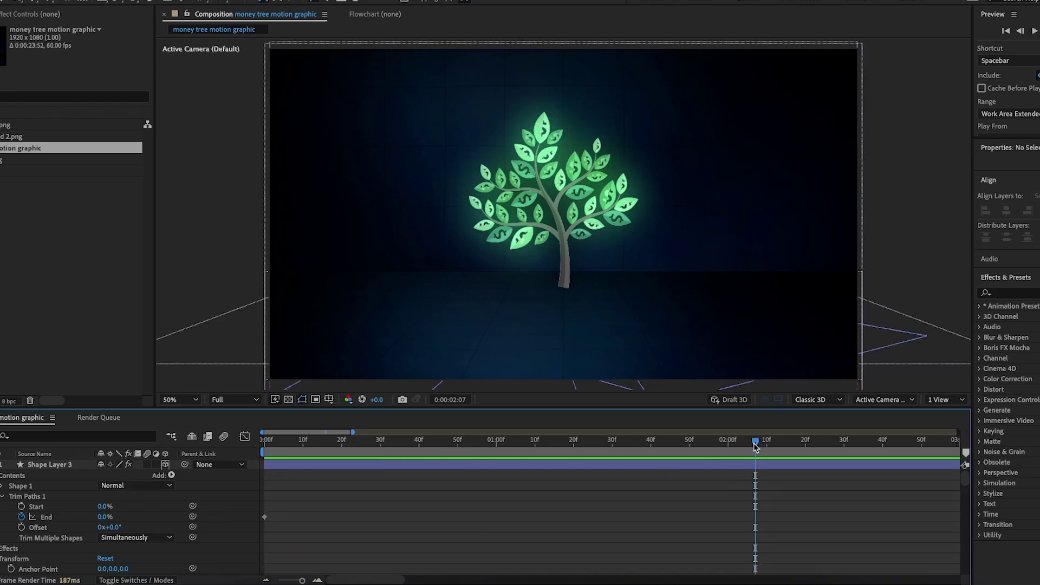
left_click_drag(757, 445, 739, 446)
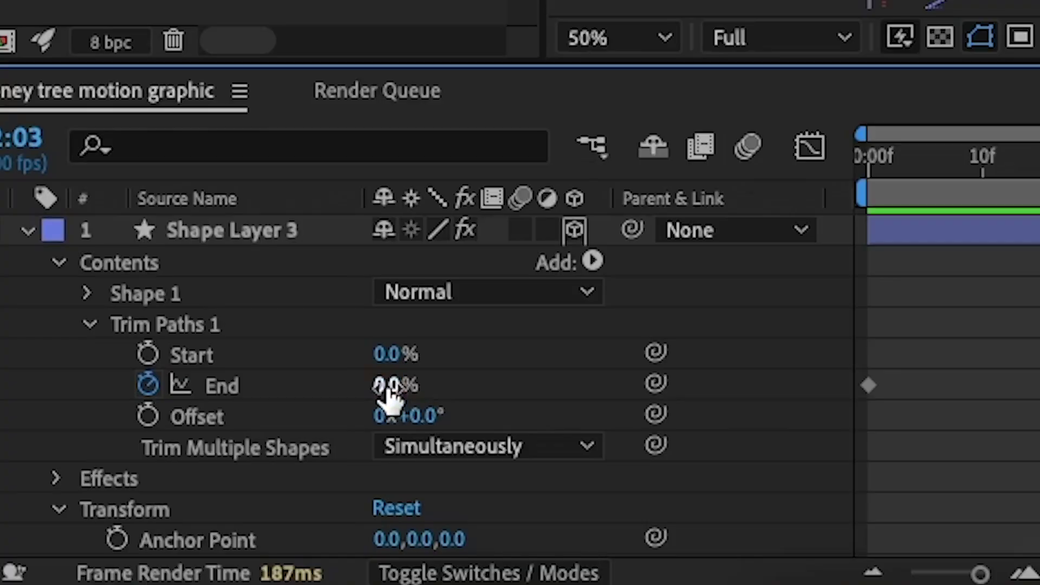
left_click_drag(103, 517, 156, 517)
- Keyframe the End of the Trim Paths on Shape Layer 2 and Shape Layer 1 at 100% at 0:00:02:03
scroll(545, 380, "down", 5)
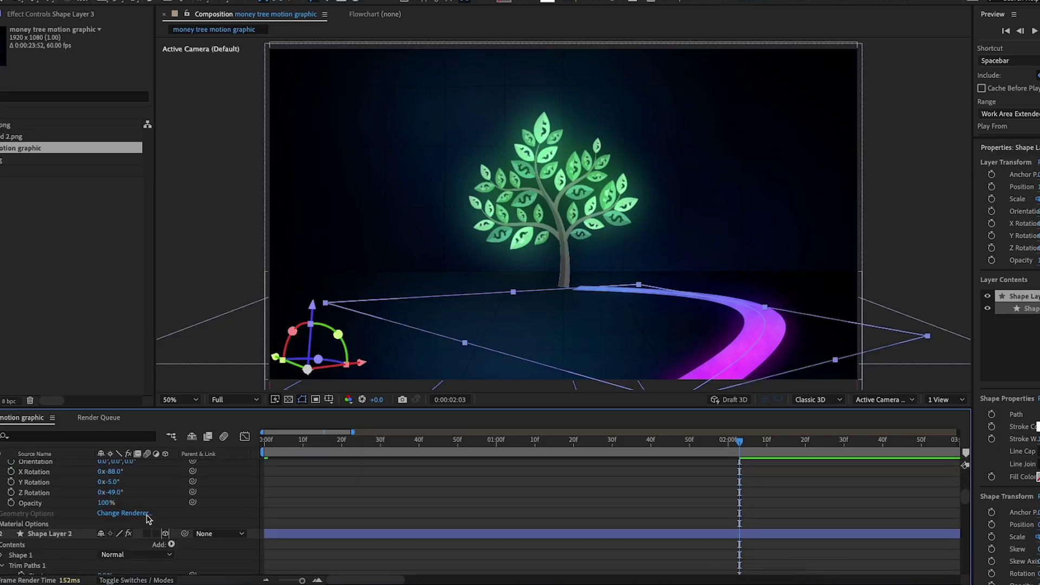
scroll(512, 379, "up", 1)
scroll(143, 519, "down", 3)
left_click(109, 531)
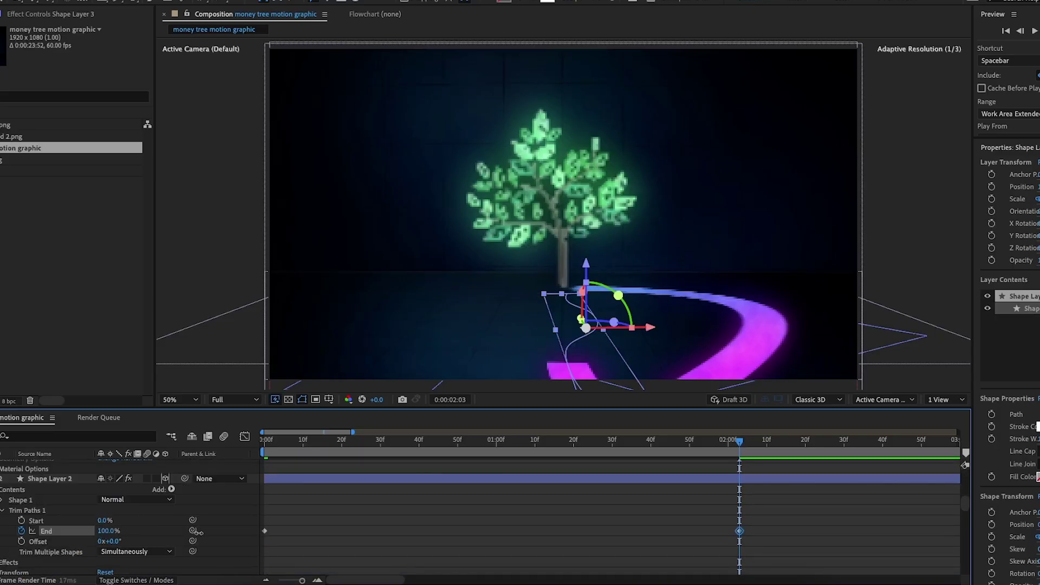
scroll(119, 529, "down", 6)
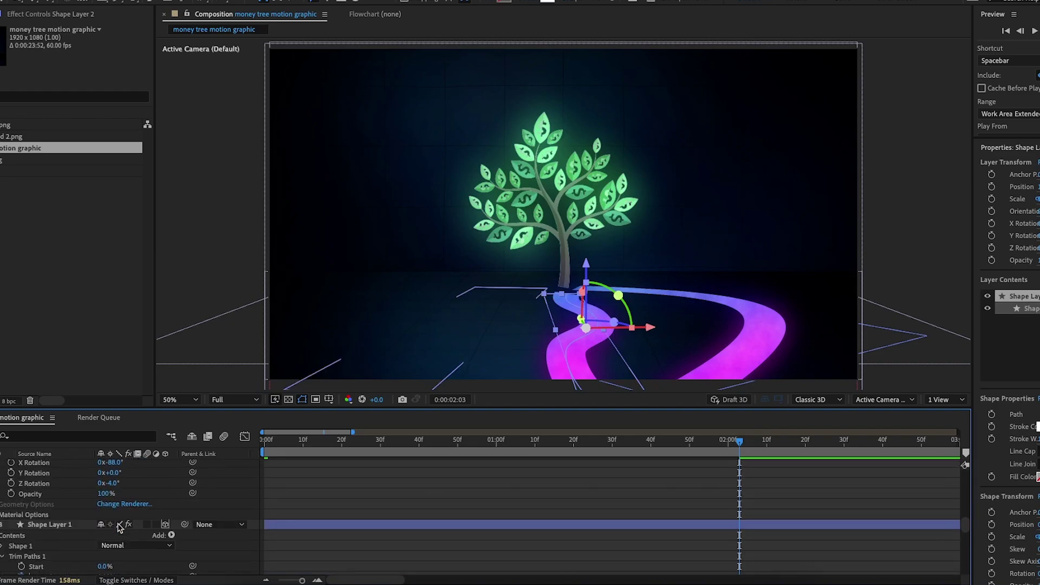
left_click_drag(105, 527, 568, 521)
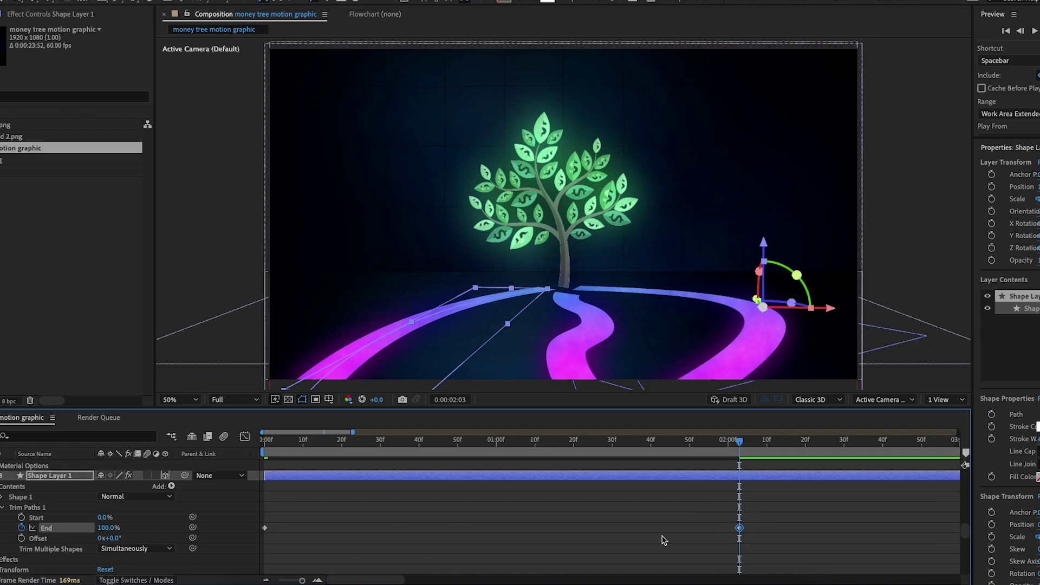
- Collapse Shape Layers 1, 2 and 3 so that only their keyframed End properties are listed
scroll(76, 488, "up", 5)
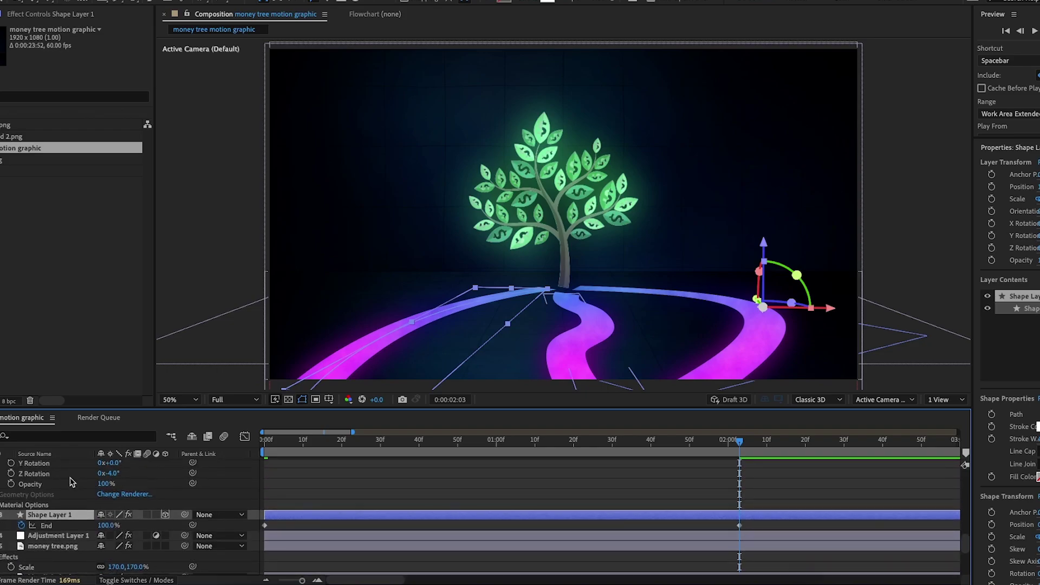
scroll(51, 490, "up", 5)
left_click(50, 509)
key("u")
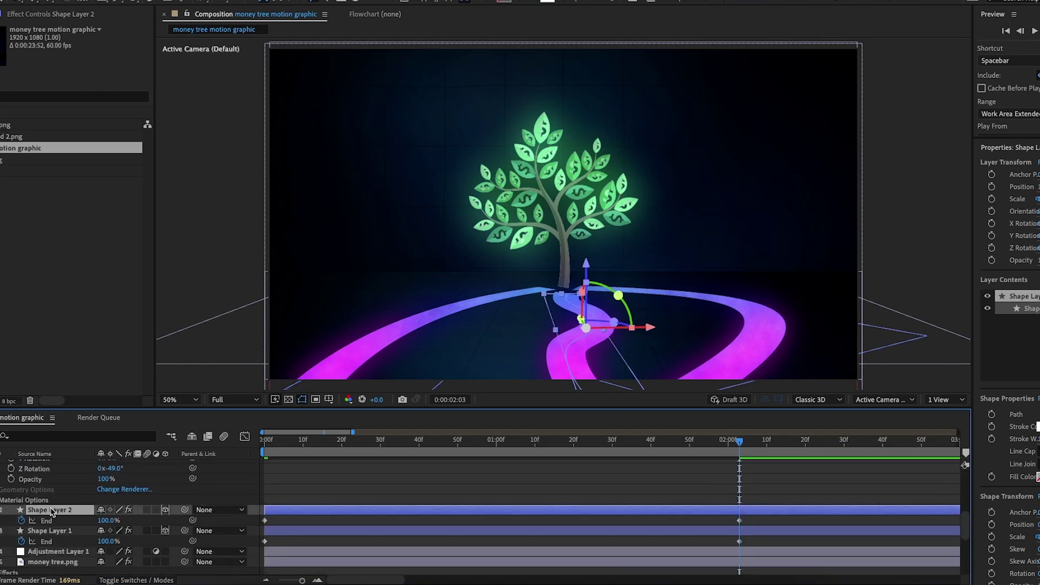
scroll(50, 509, "up", 5)
left_click(49, 466)
key("u")
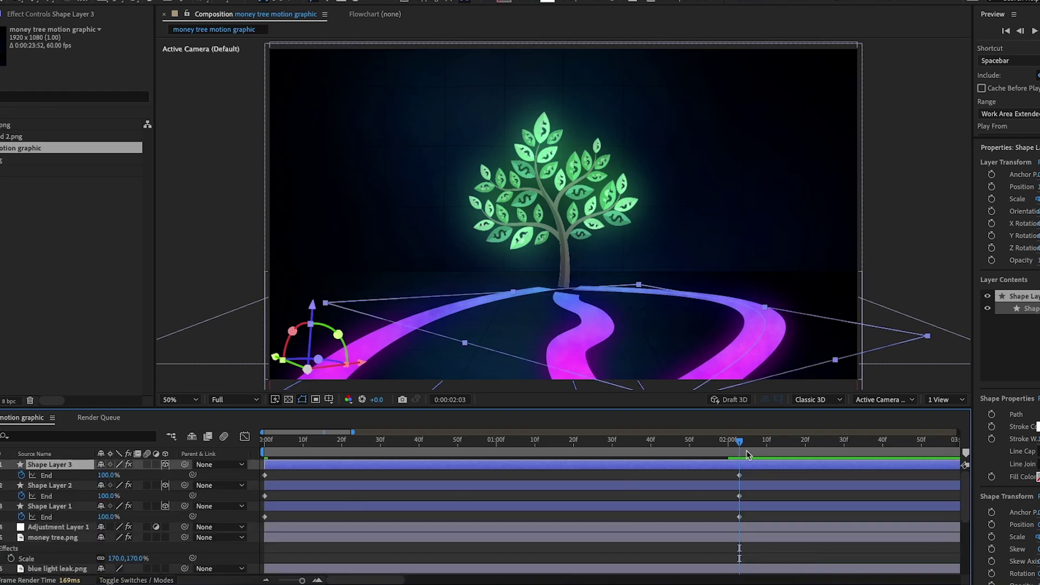
- Apply Easy Ease to all End keyframes of the three shape layers
left_click_drag(746, 456, 265, 454)
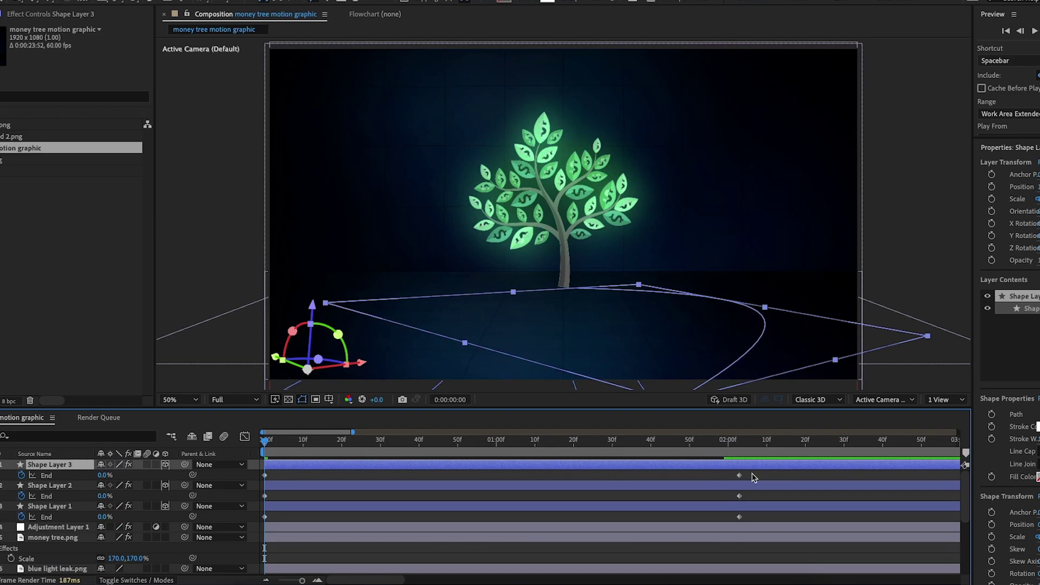
left_click_drag(764, 470, 255, 523)
key("F9")
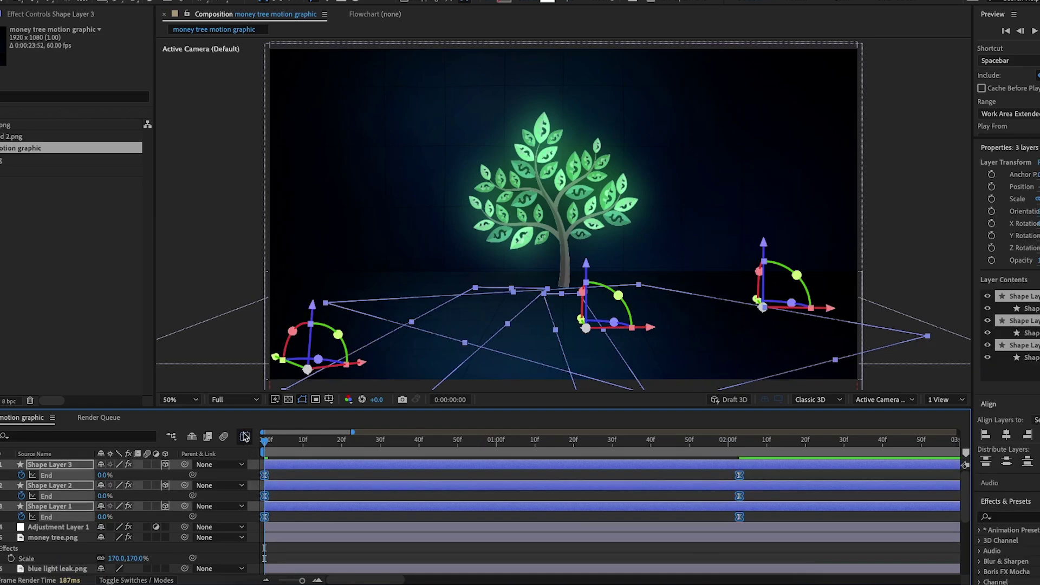
- Lengthen the incoming ease of the last End keyframes in the Graph Editor so all three paths start fast and slow down, and preview it
left_click(245, 437)
key("minus")
key("minus")
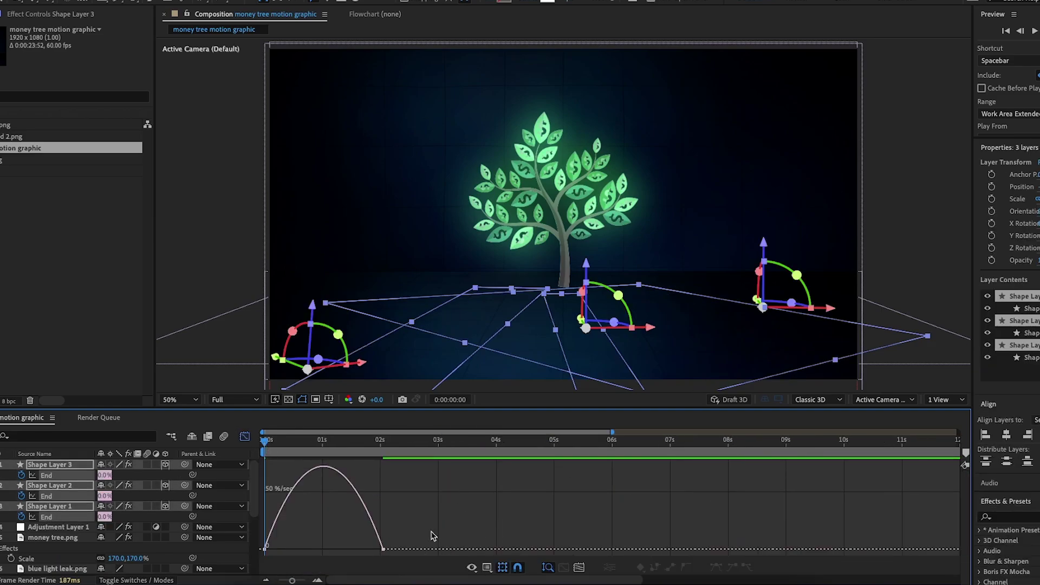
left_click_drag(444, 554, 261, 462)
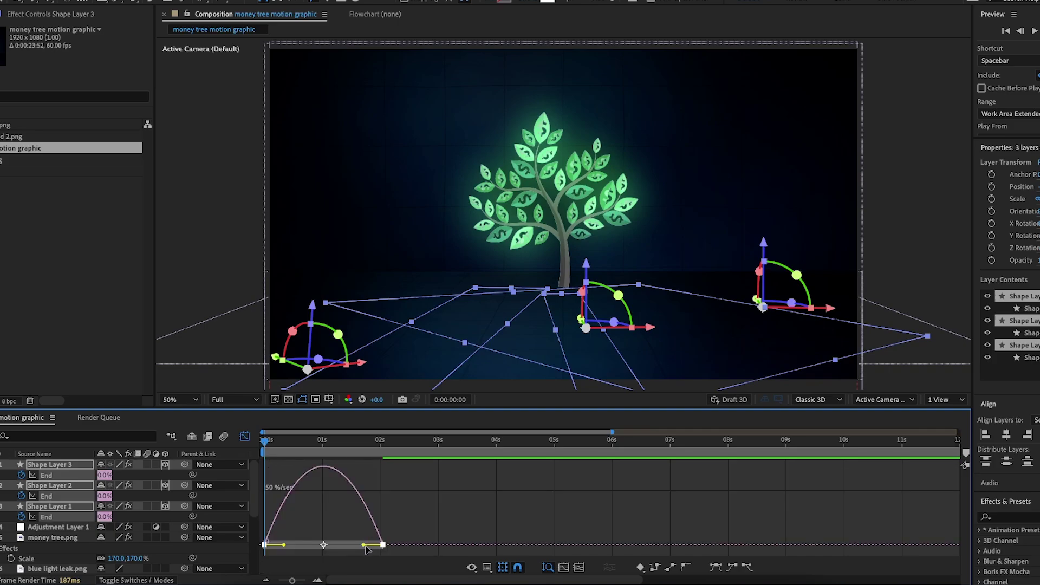
left_click_drag(359, 545, 324, 545)
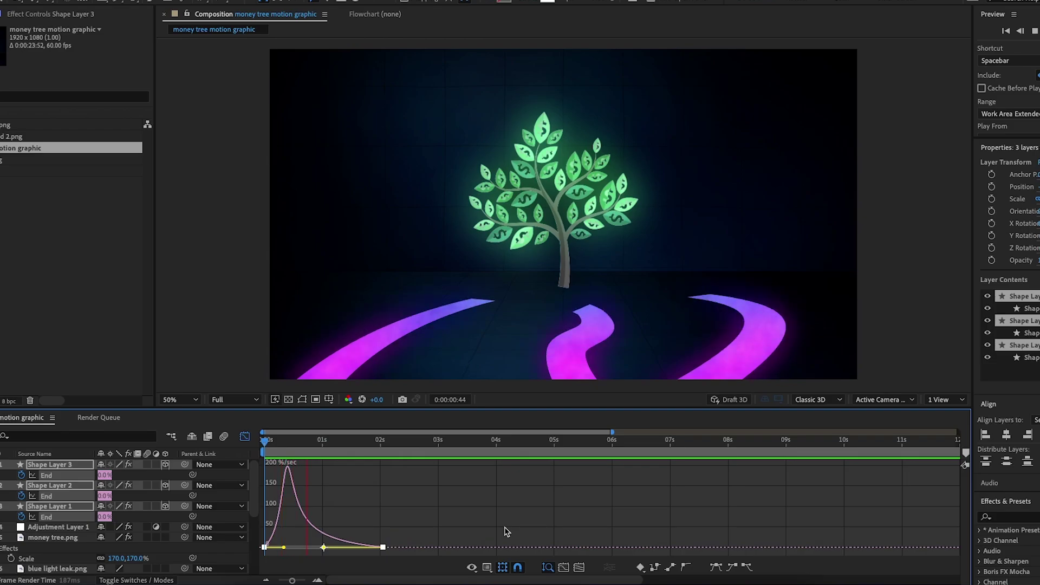
key("space")
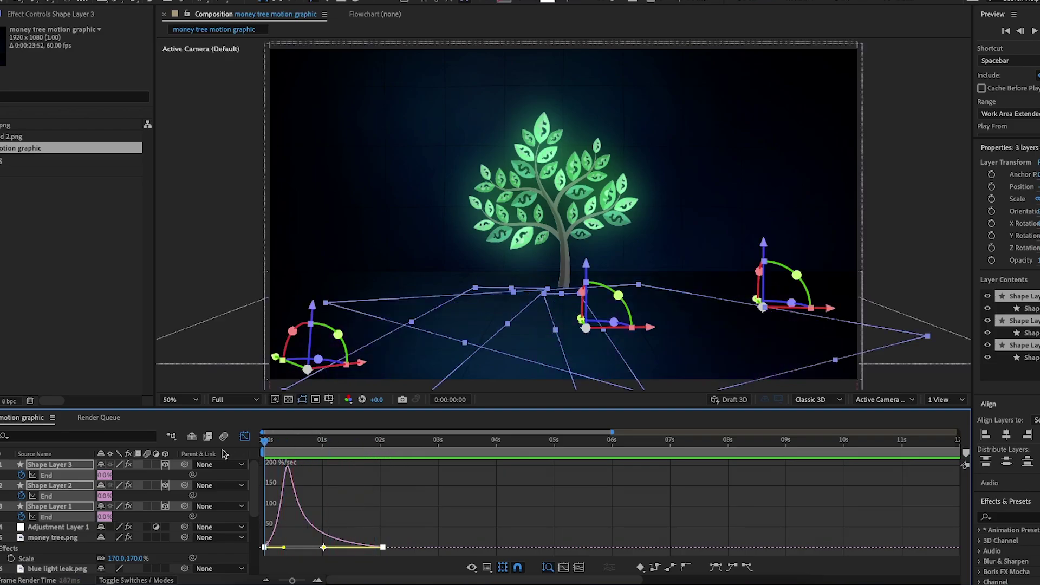
- Strengthen the easing on both ends of the three End speed curves and delay their last keyframes to about 2.7 seconds
left_click(434, 531)
left_click_drag(434, 532, 257, 570)
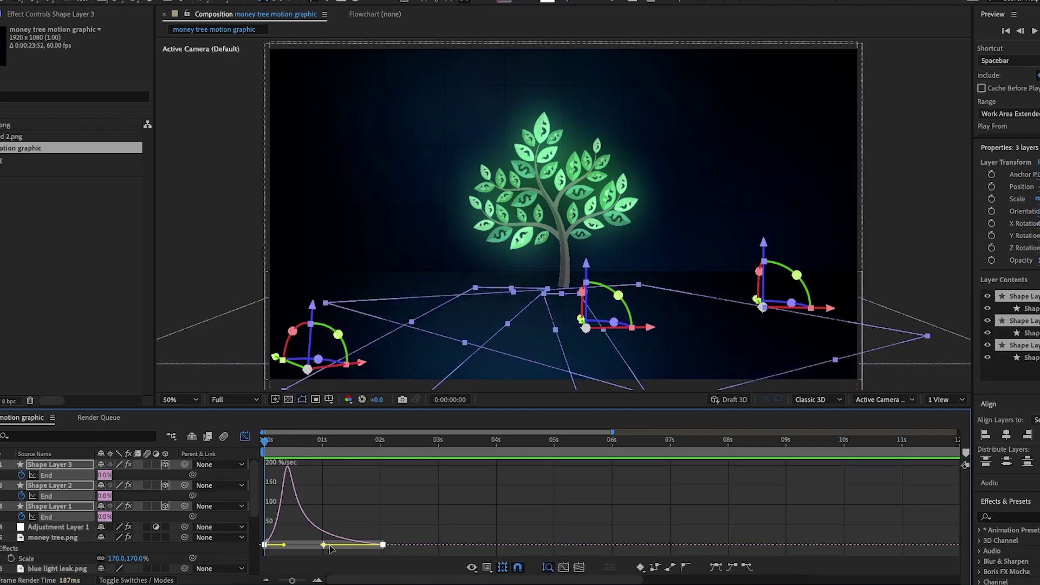
left_click_drag(326, 545, 339, 545)
left_click_drag(442, 528, 306, 545)
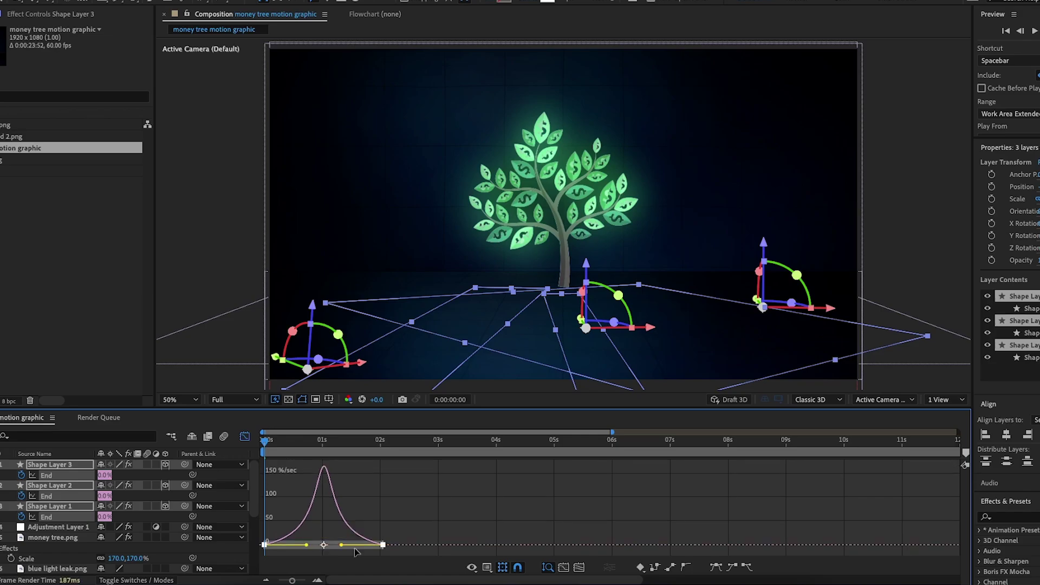
left_click(458, 513)
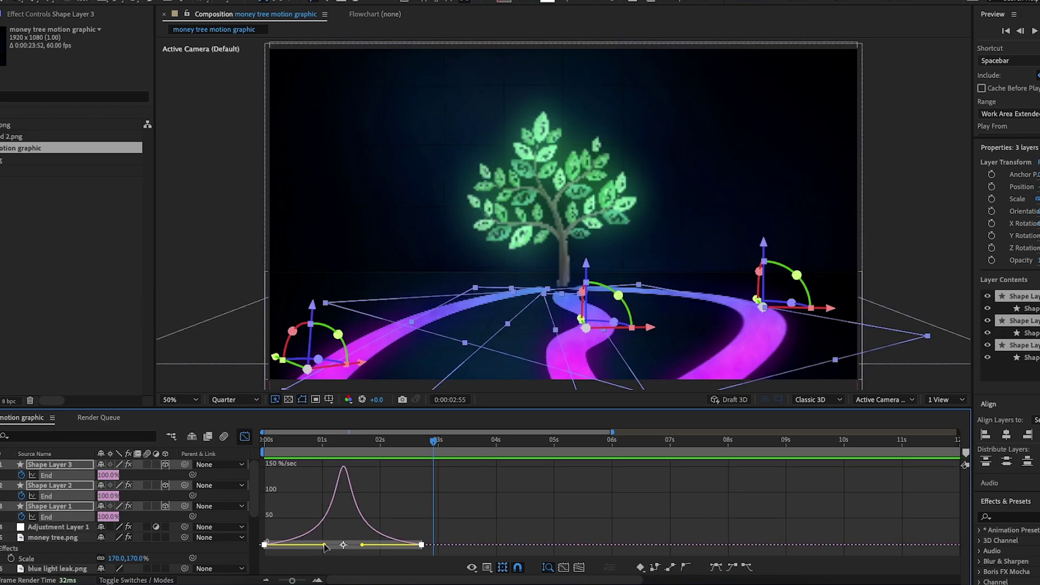
left_click_drag(303, 545, 343, 545)
left_click_drag(434, 441, 239, 449)
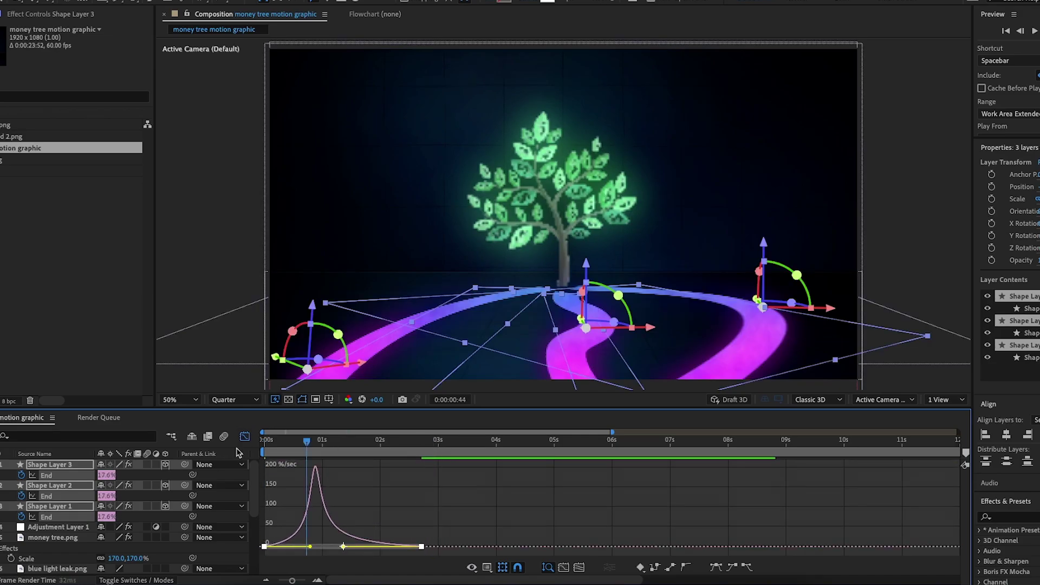
- Preview the growing paths, soften their speed peak and delay the last End keyframes to 0:00:03:06
key("space")
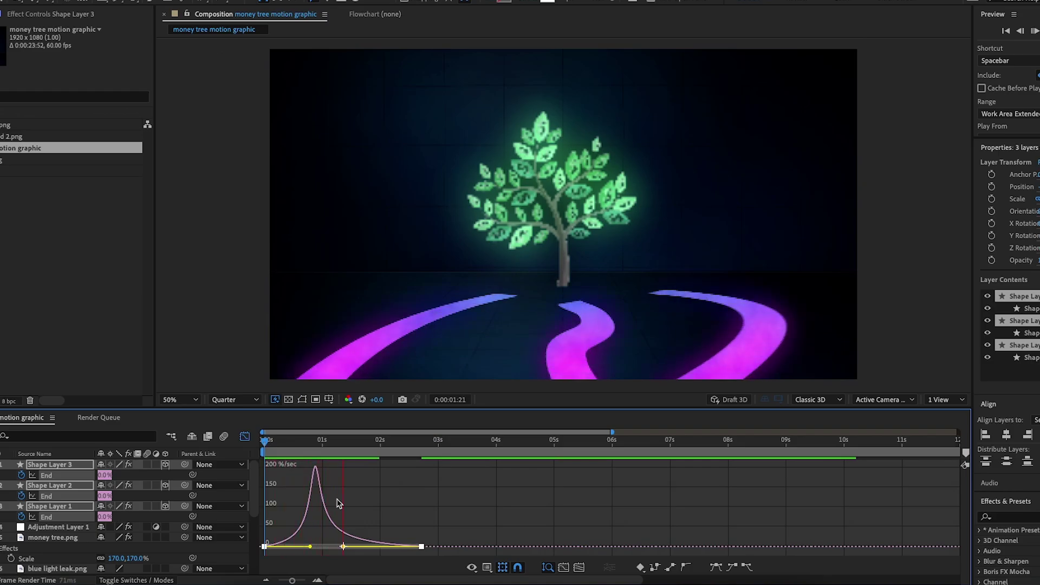
key("space")
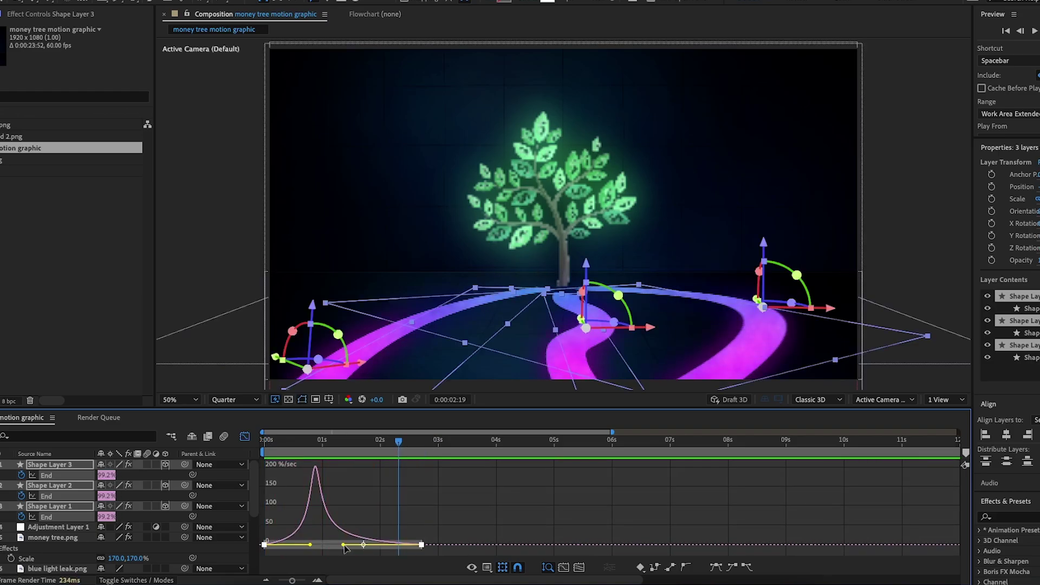
left_click(399, 440)
key("space")
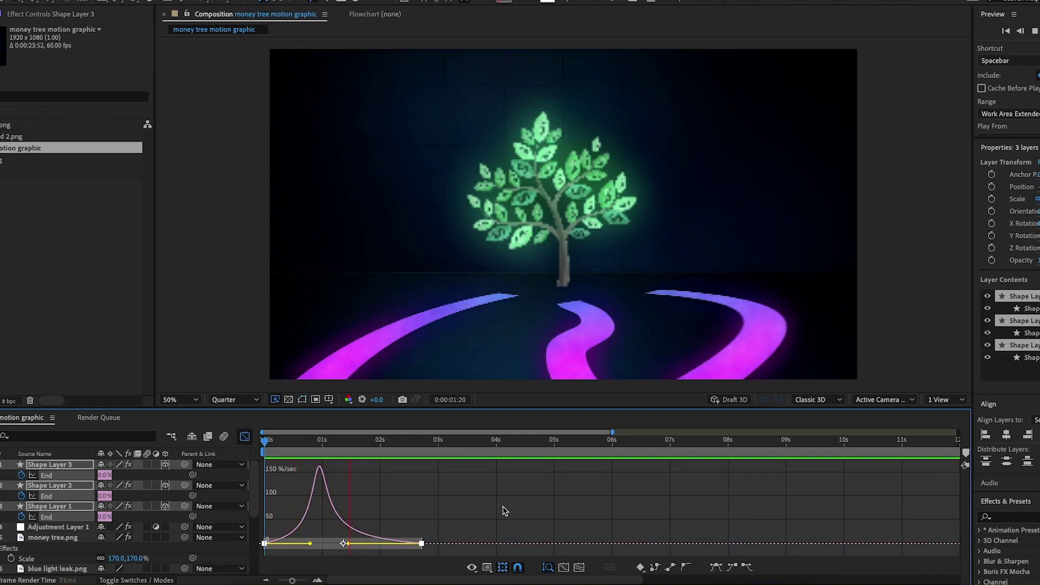
left_click(244, 436)
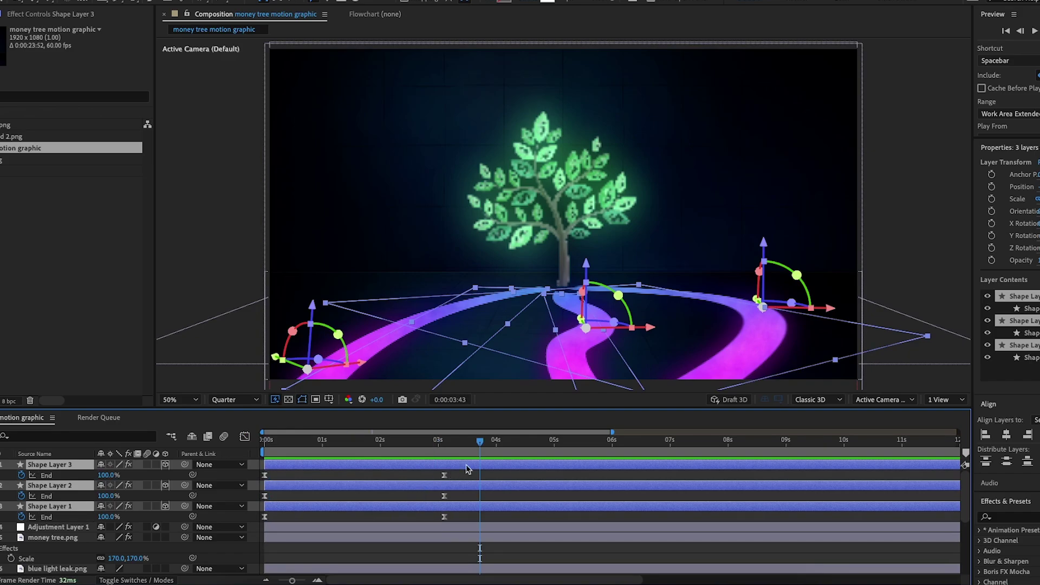
left_click_drag(487, 442, 175, 448)
left_click(297, 476)
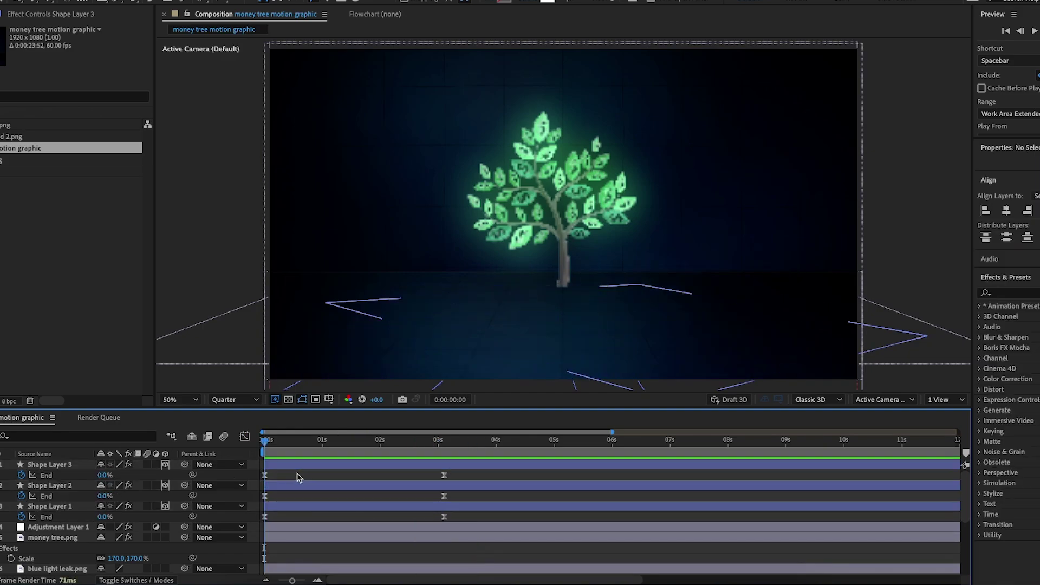
- Move Adjustment Layer 1 above the shape layers and add a Transform effect with its Scale keyframed at 100 at the start
left_click_drag(58, 526, 60, 464)
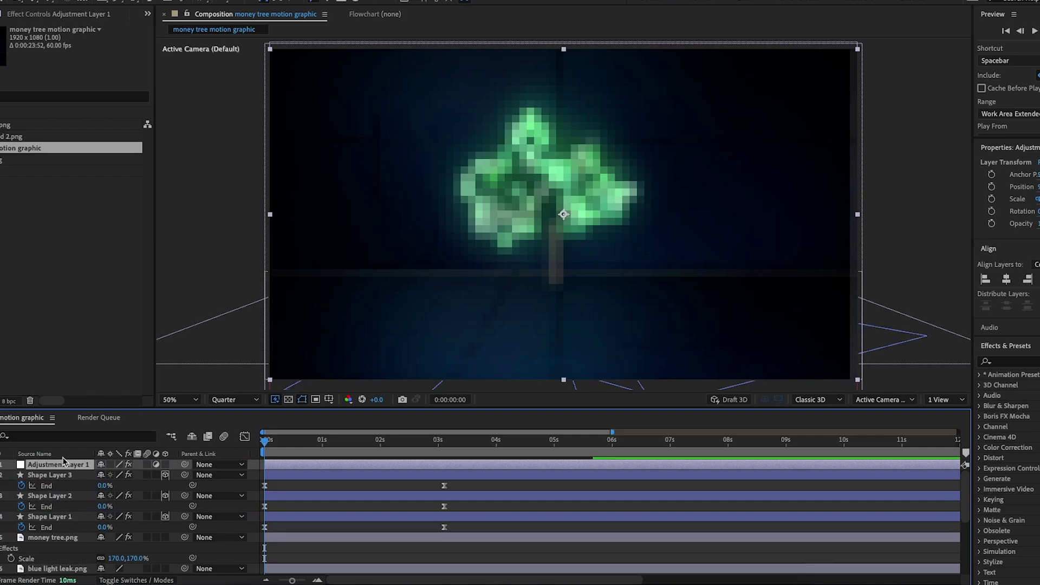
left_click(1010, 359)
type("trans")
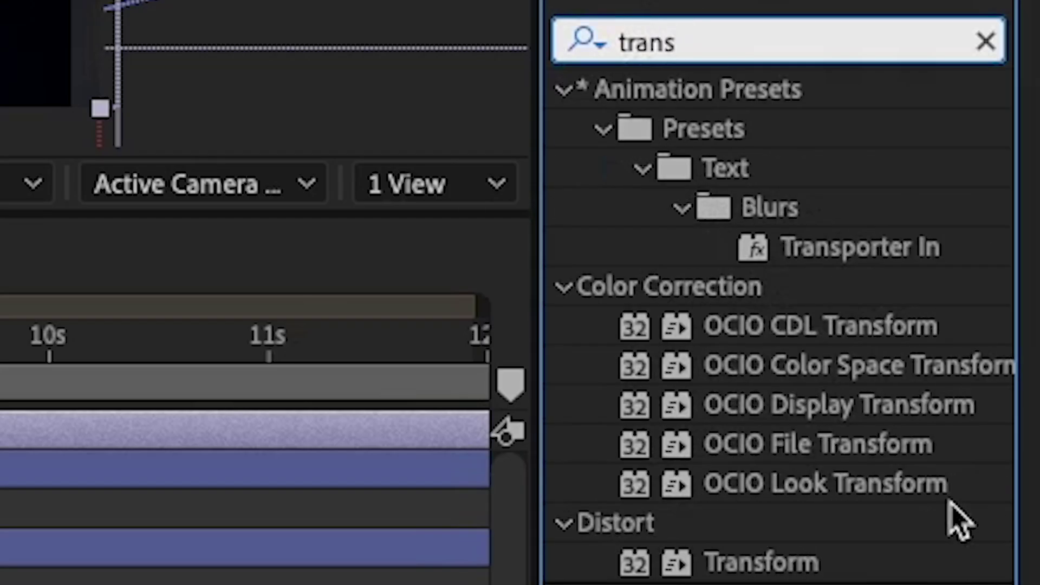
left_click_drag(817, 564, 60, 465)
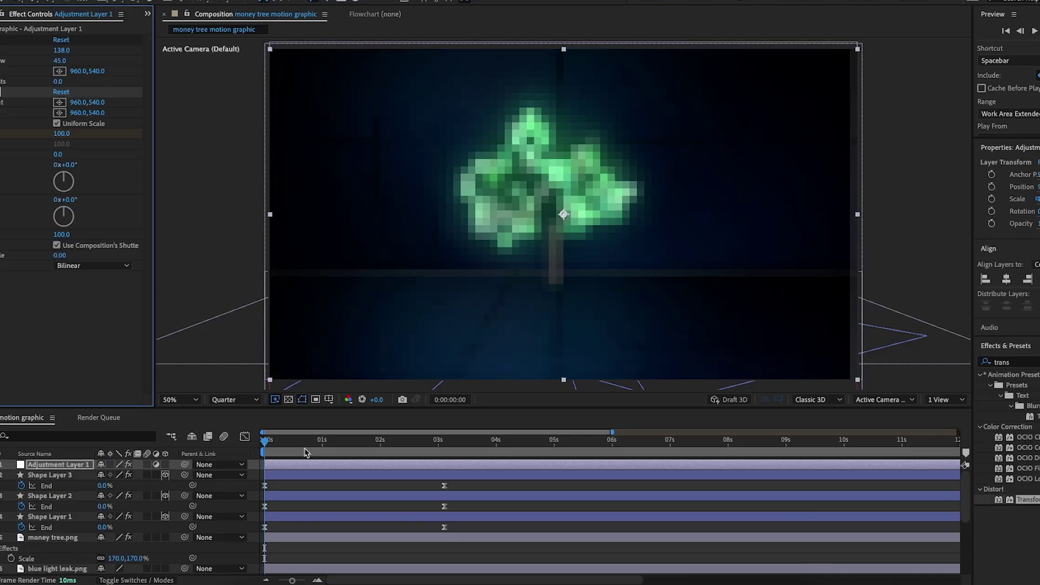
- Keyframe the Transform effect's Scale on Adjustment Layer 1 at 116 at 0:00:03:06
left_click_drag(267, 438, 444, 434)
left_click_drag(292, 580, 302, 580)
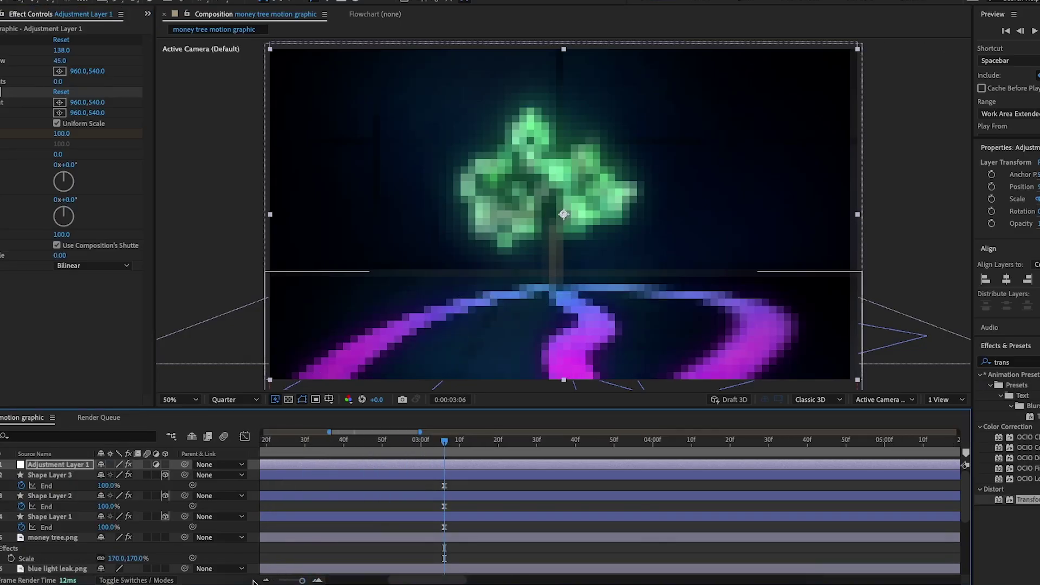
double_click(267, 580)
key("u")
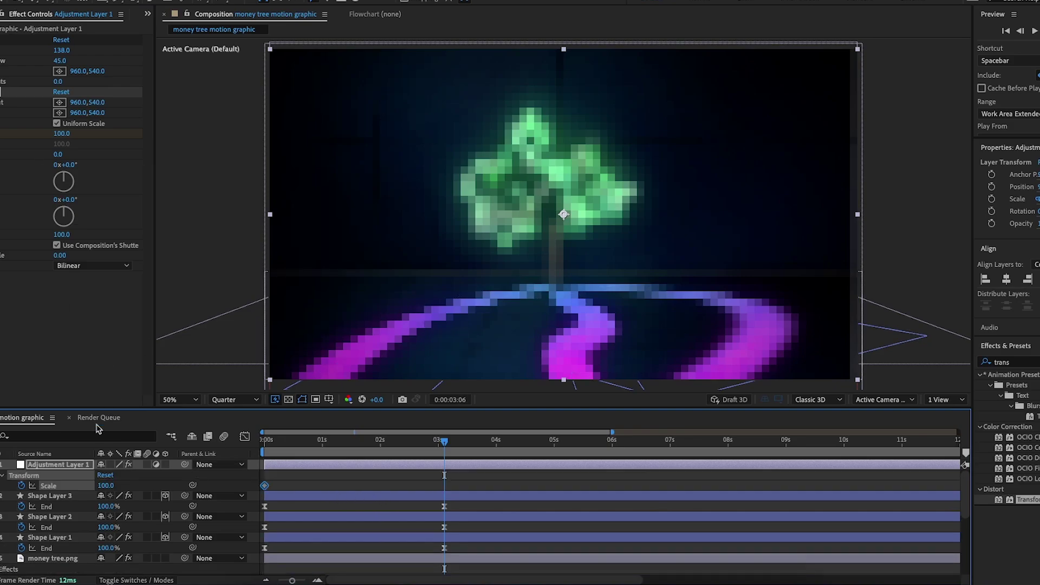
left_click_drag(104, 485, 117, 486)
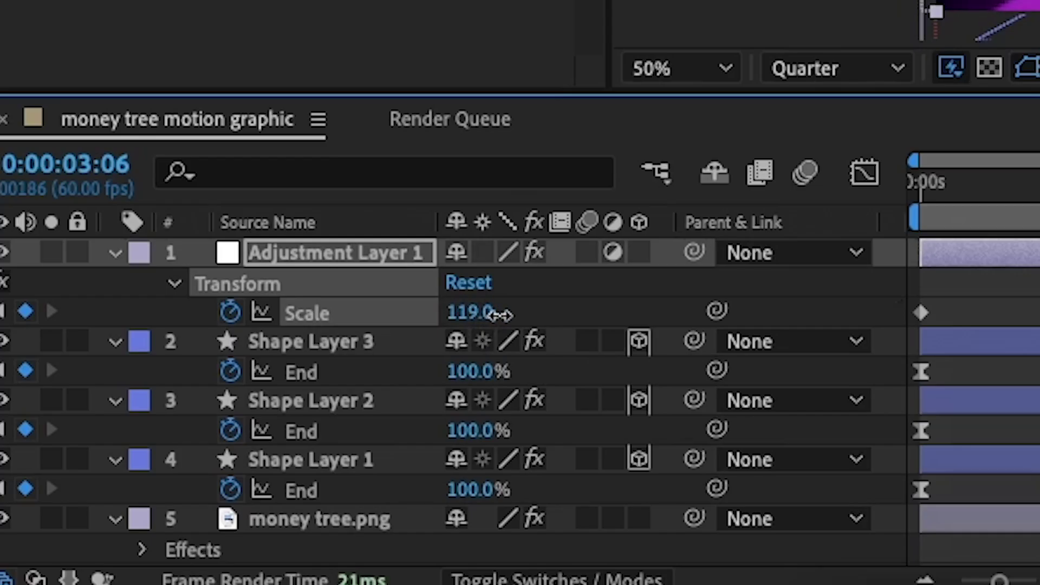
left_click_drag(498, 314, 497, 321)
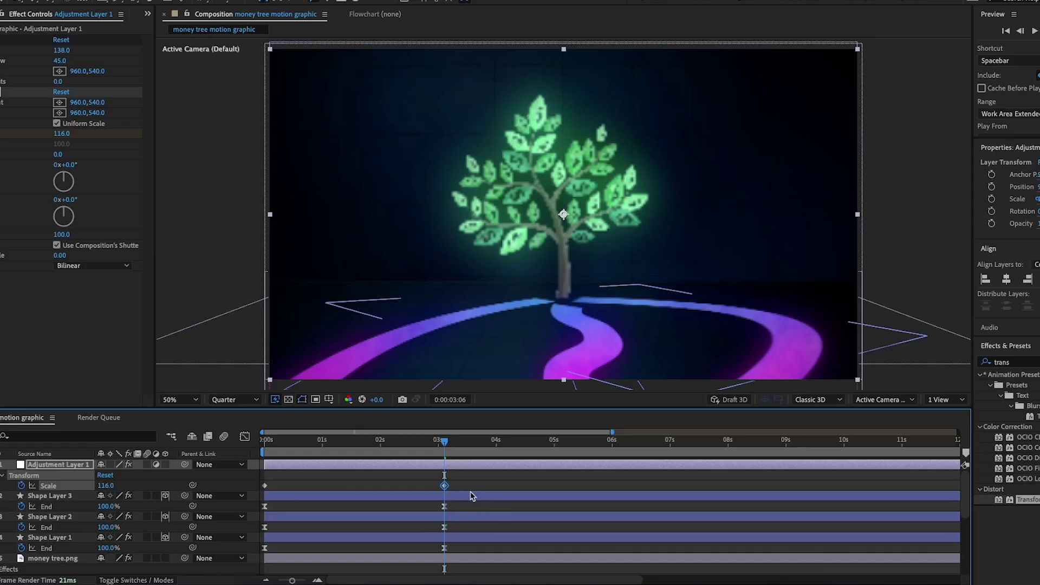
- Ease the adjustment layer's Scale keyframes and shape their speed curve to peak at about 0:00:01:05, checking it against the path animation
left_click_drag(462, 477, 261, 490)
left_click(245, 436)
left_click_drag(374, 445, 356, 444)
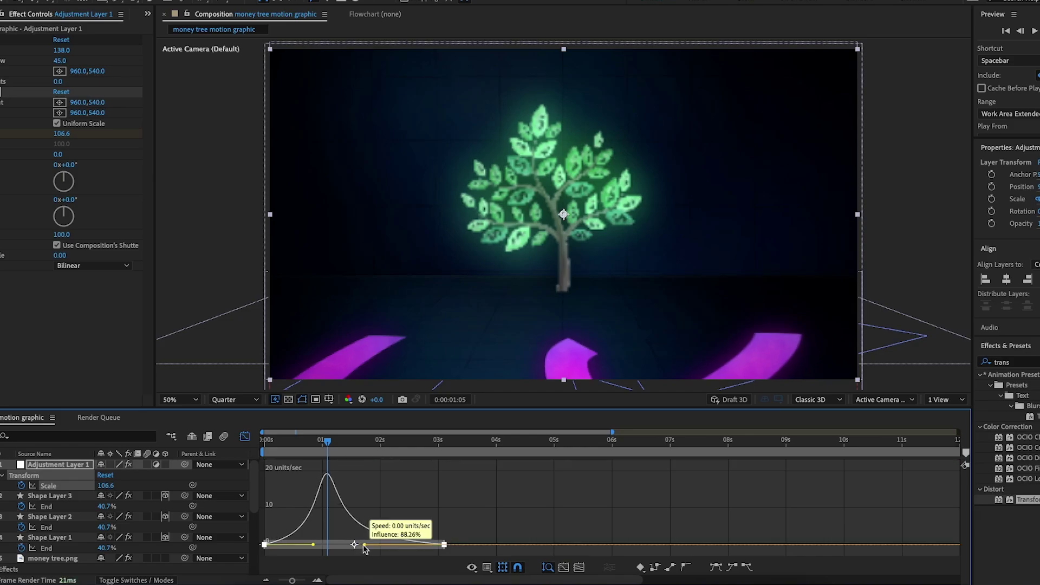
key("Home")
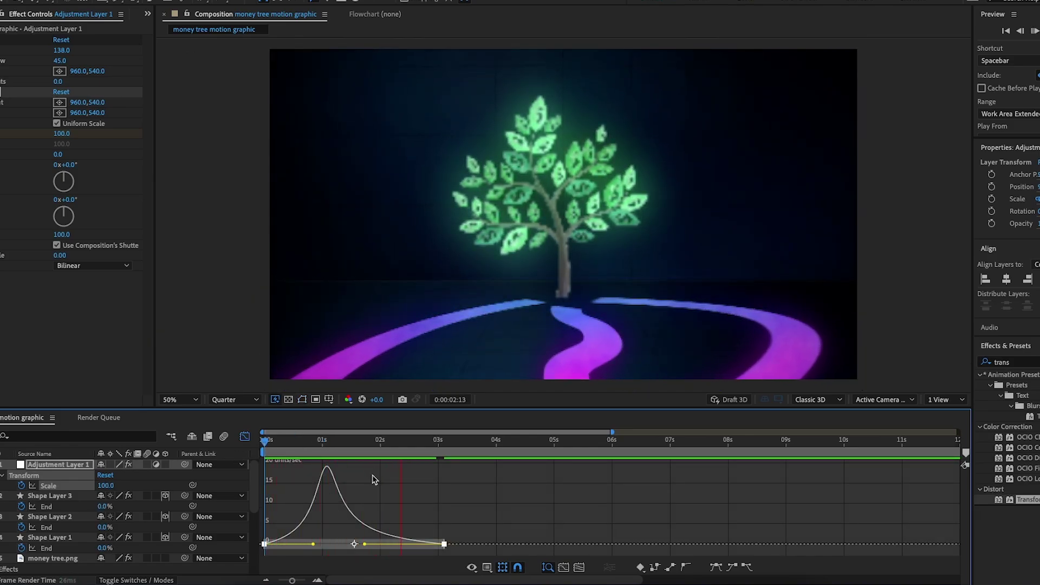
left_click_drag(345, 453, 328, 454)
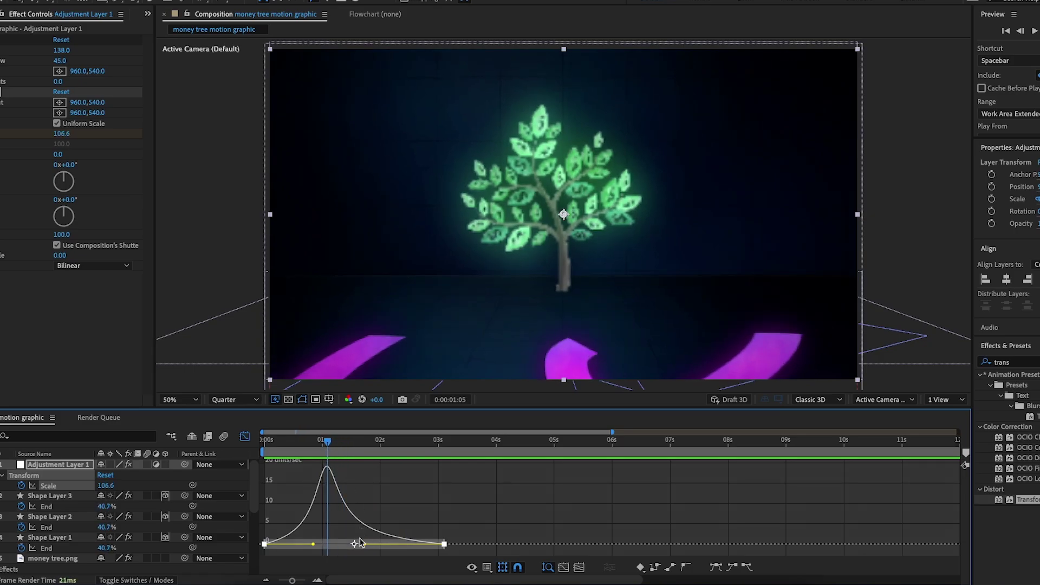
- Fine-tune the easing of Adjustment Layer 1's Scale speed curve around its peak and preview the zoom
left_click_drag(313, 546, 310, 545)
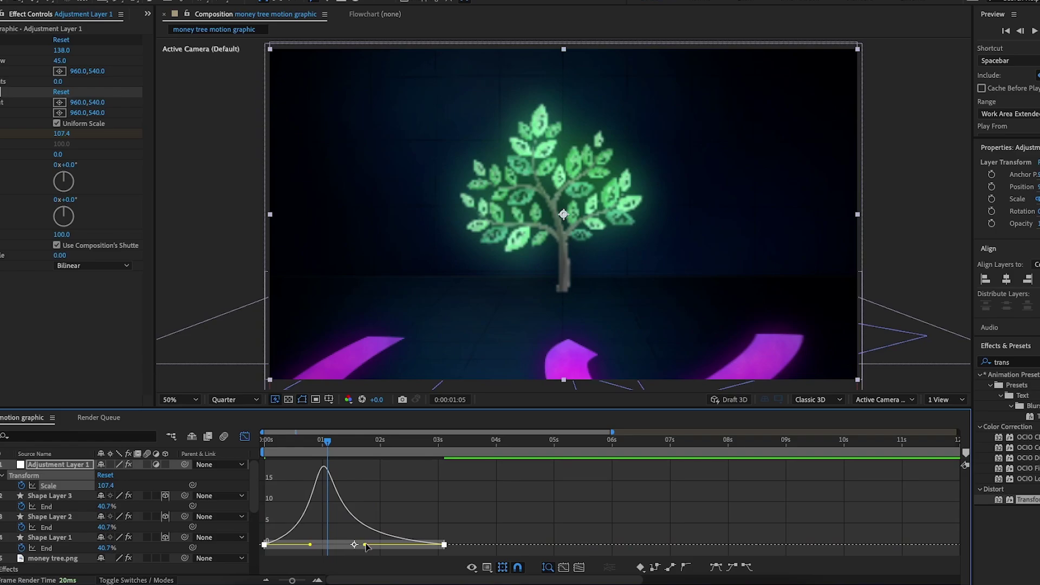
left_click_drag(367, 547, 369, 545)
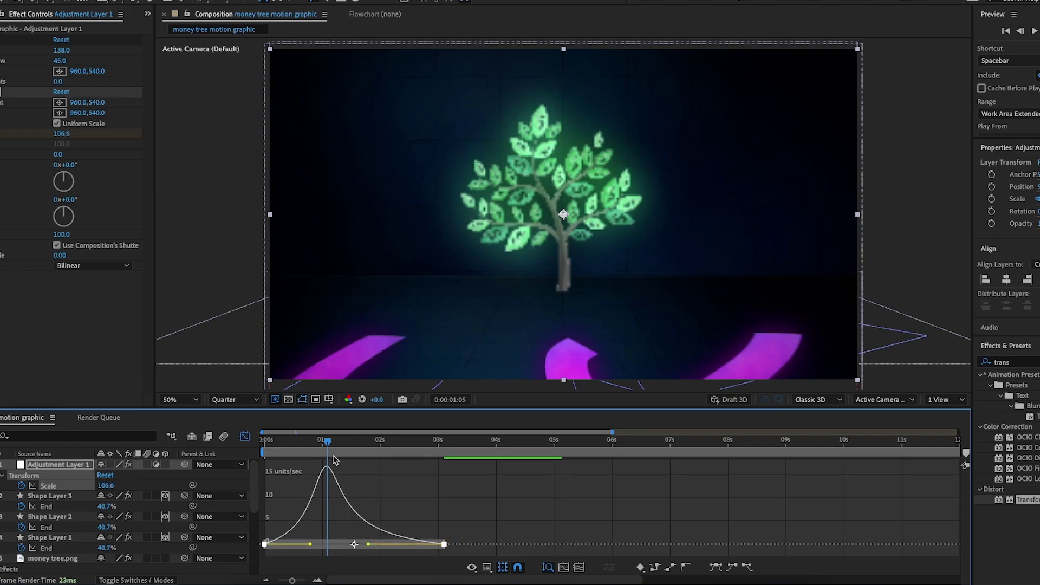
key("space")
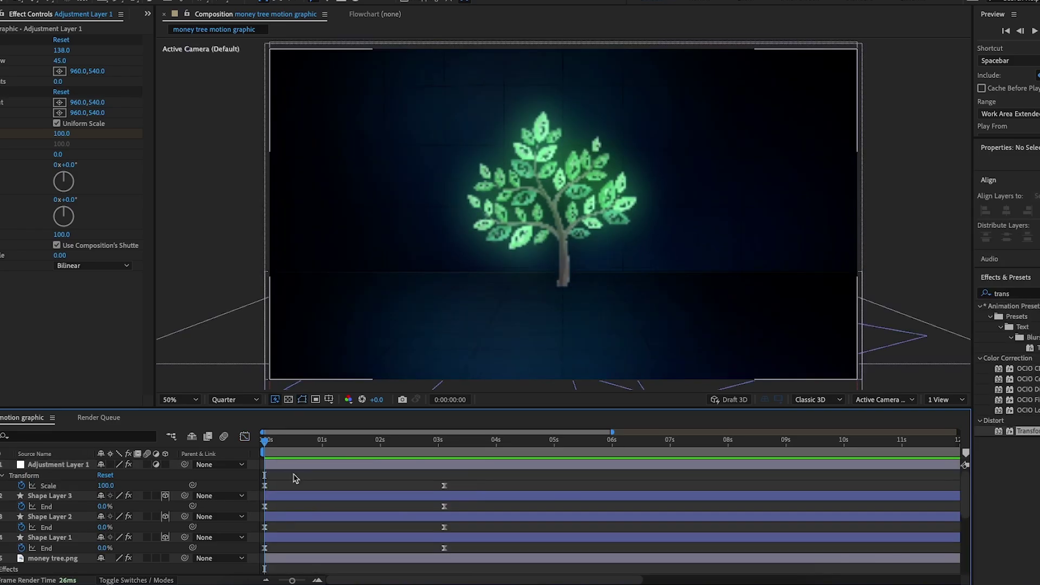
- Add a Posterize Time effect to Adjustment Layer 1 with Frame Rate 16 and preview the animation
left_click(1034, 294)
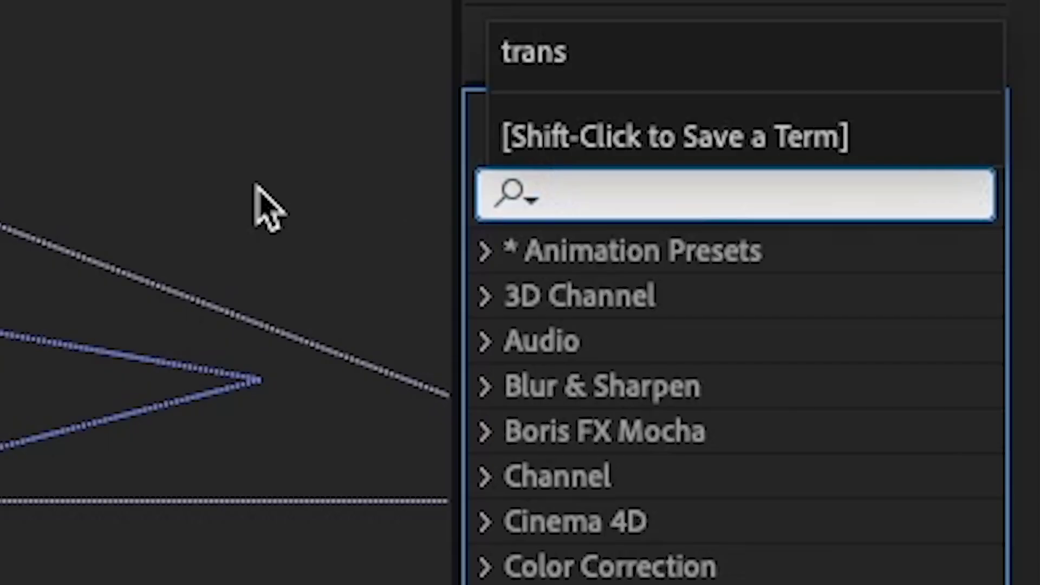
type("poster")
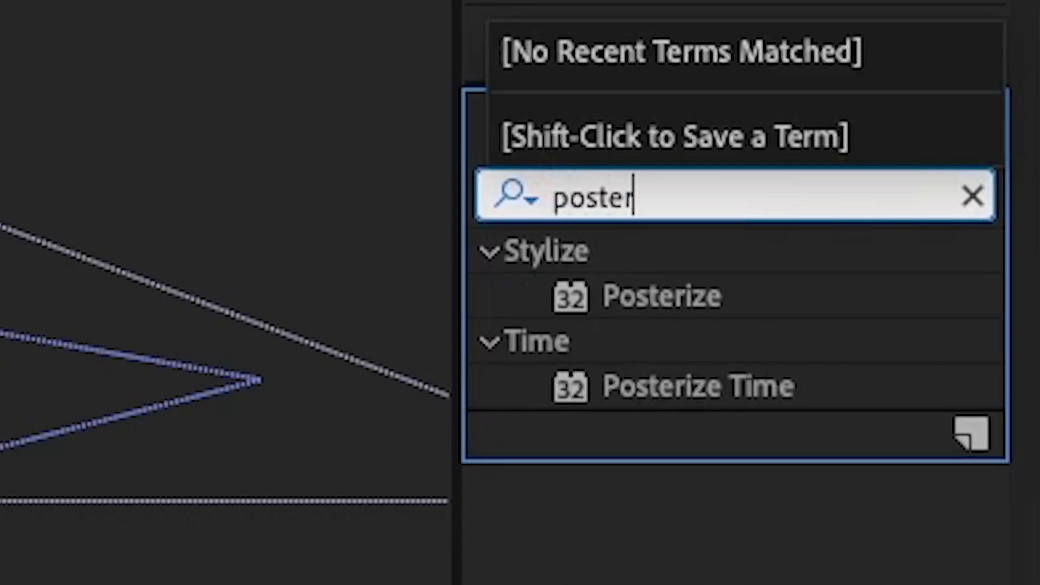
double_click(708, 383)
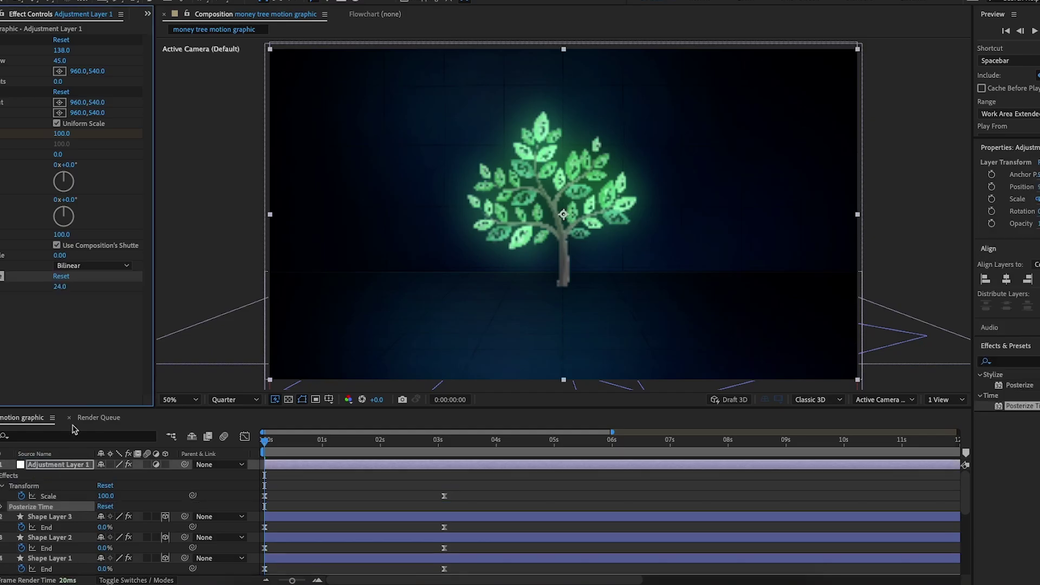
left_click(60, 286)
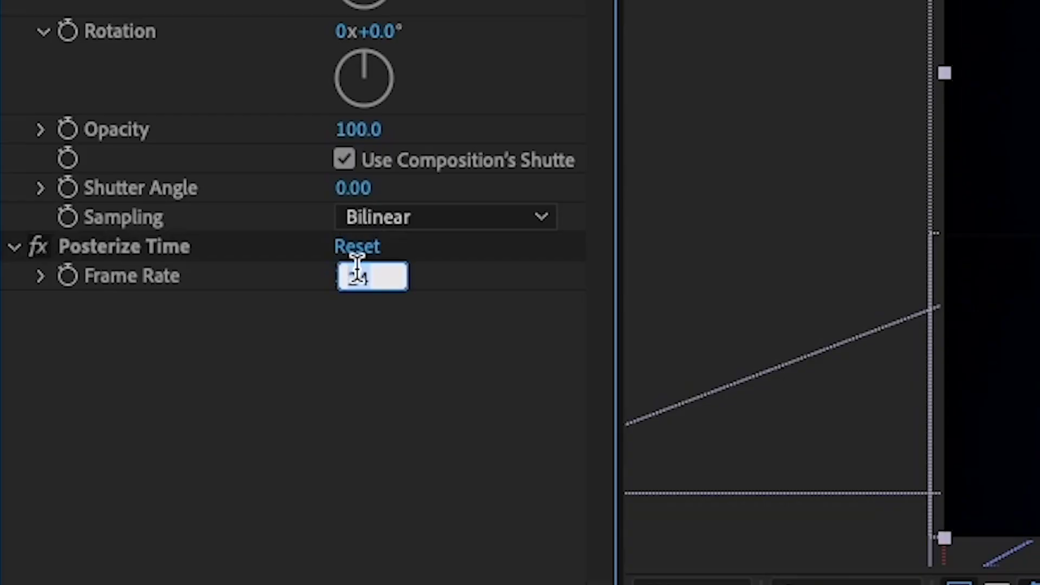
type("16")
key("Return")
left_click(168, 446)
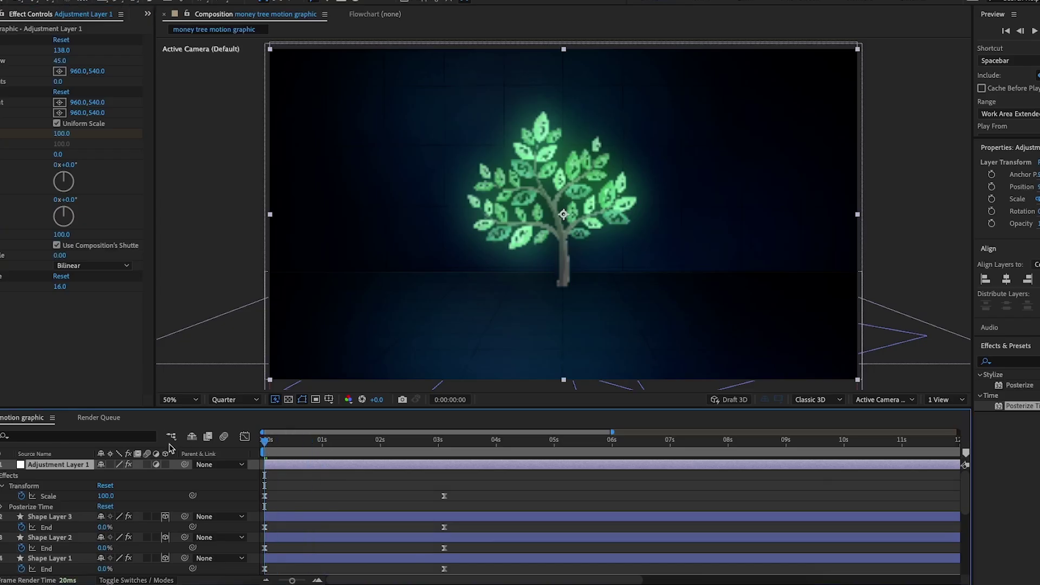
key("space")
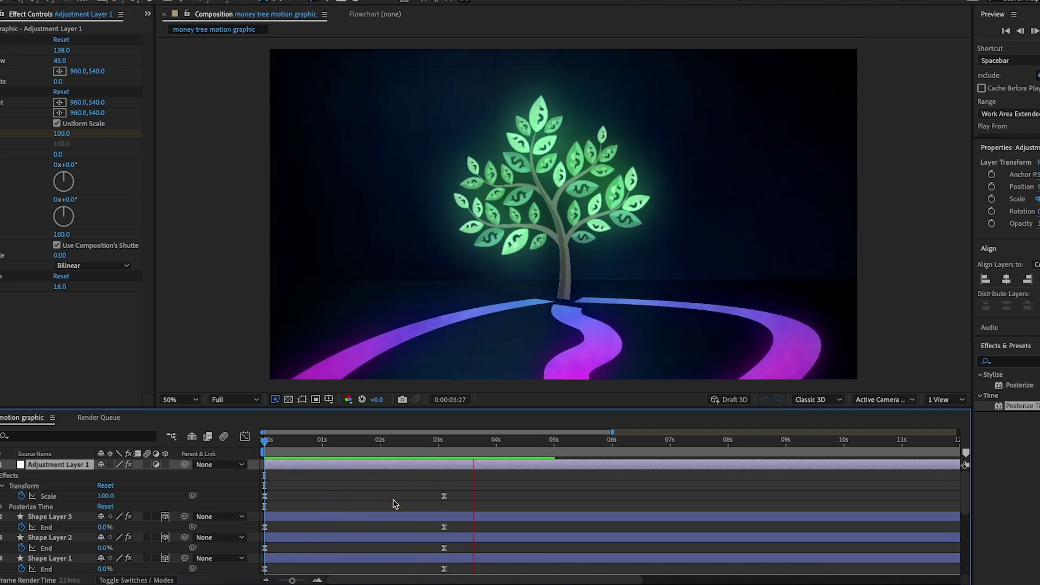
key("space")
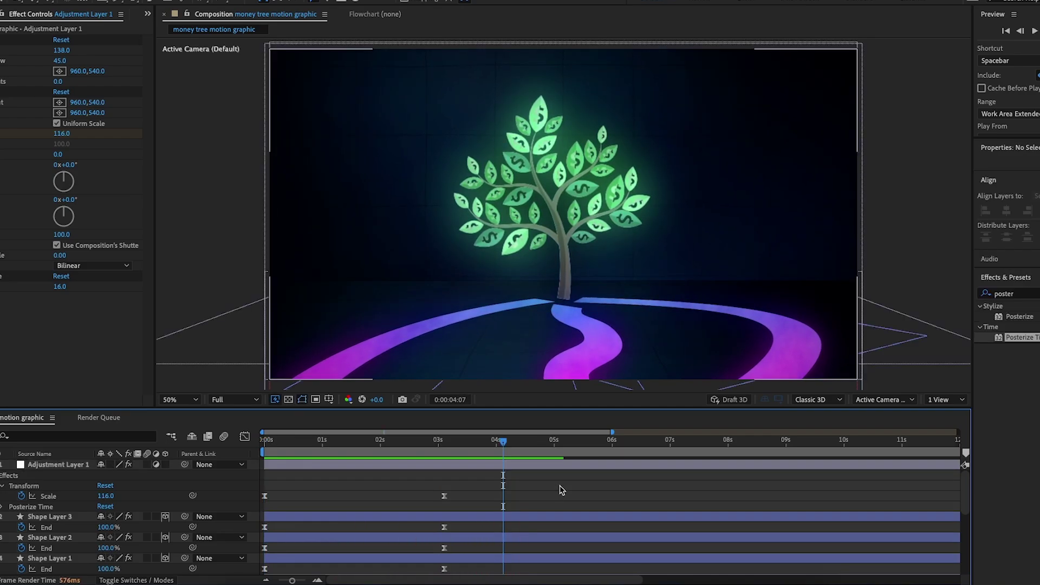
- Apply Turbulent Displace to Adjustment Layer 1 with Amount 25 and Size 2.5
left_click(1028, 297)
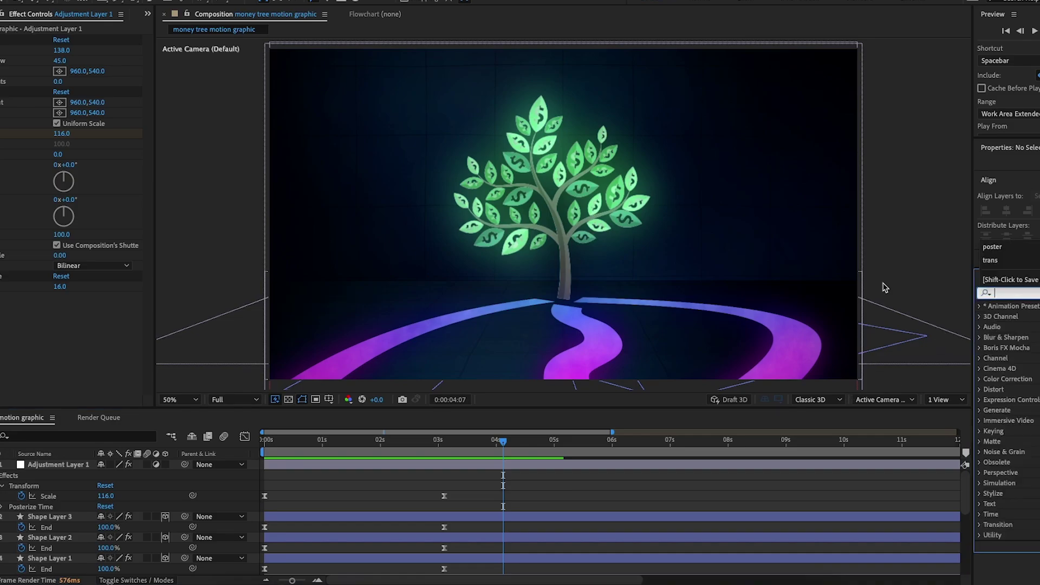
type("turb")
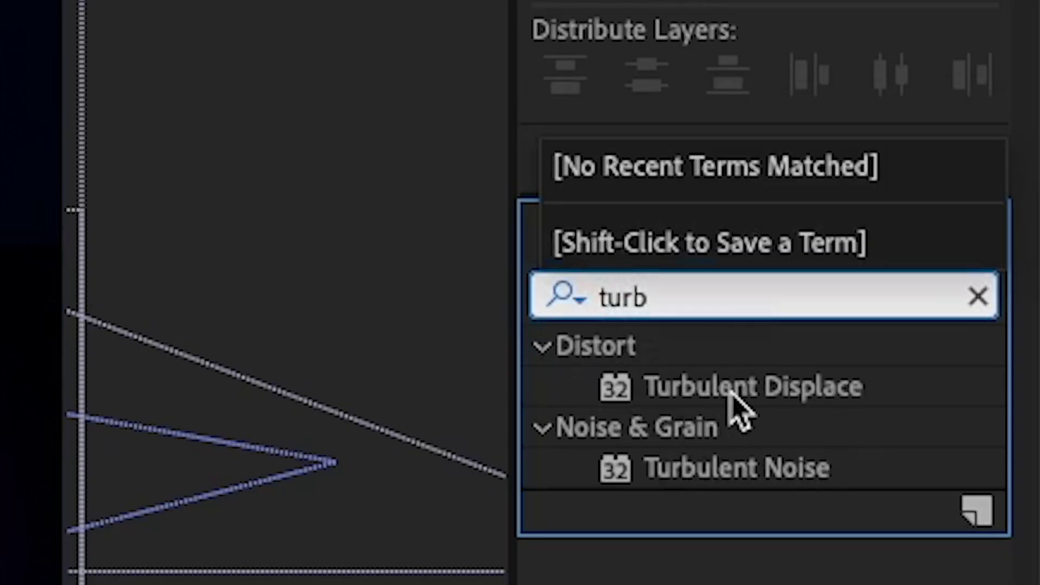
left_click_drag(730, 390, 0, 584)
left_click_drag(393, 469, 393, 470)
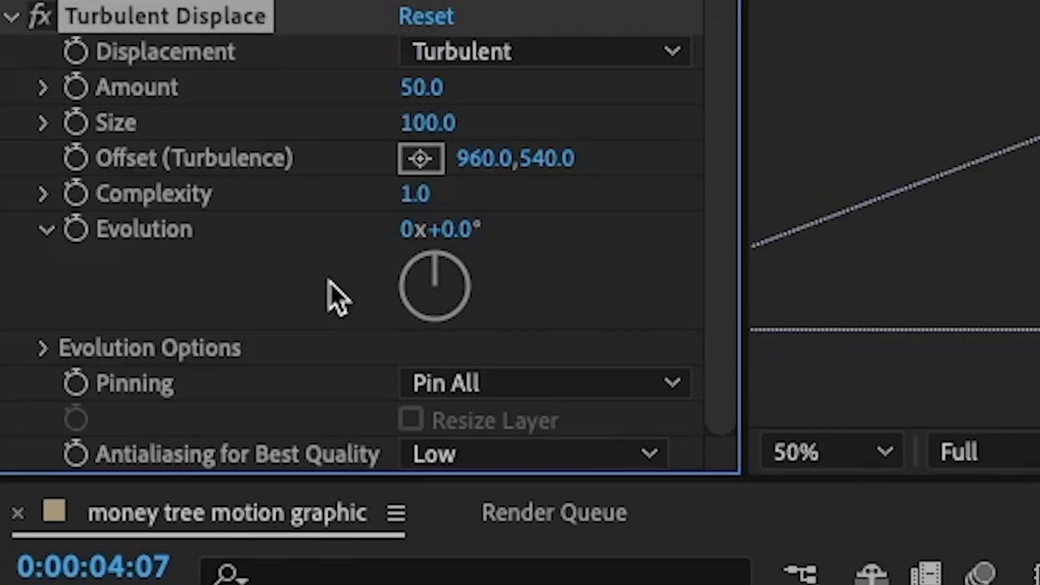
left_click(421, 87)
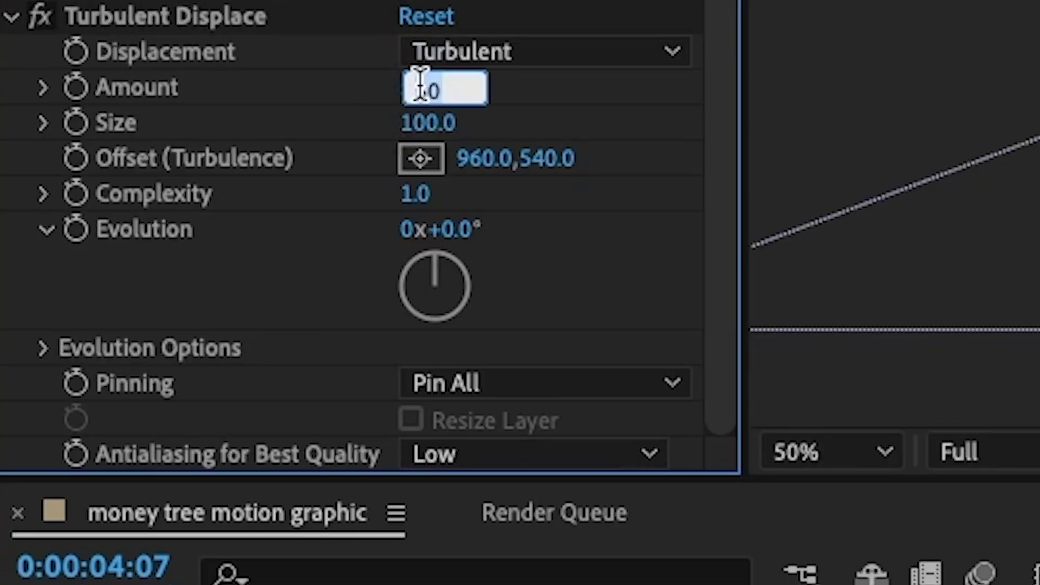
type("25")
key("Return")
left_click(425, 124)
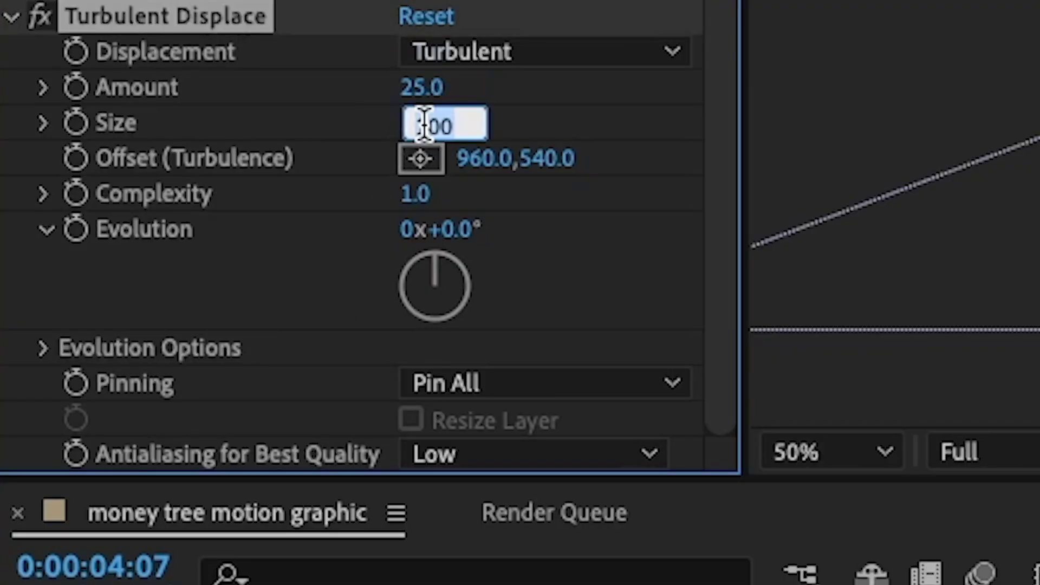
type("2.5")
key("Return")
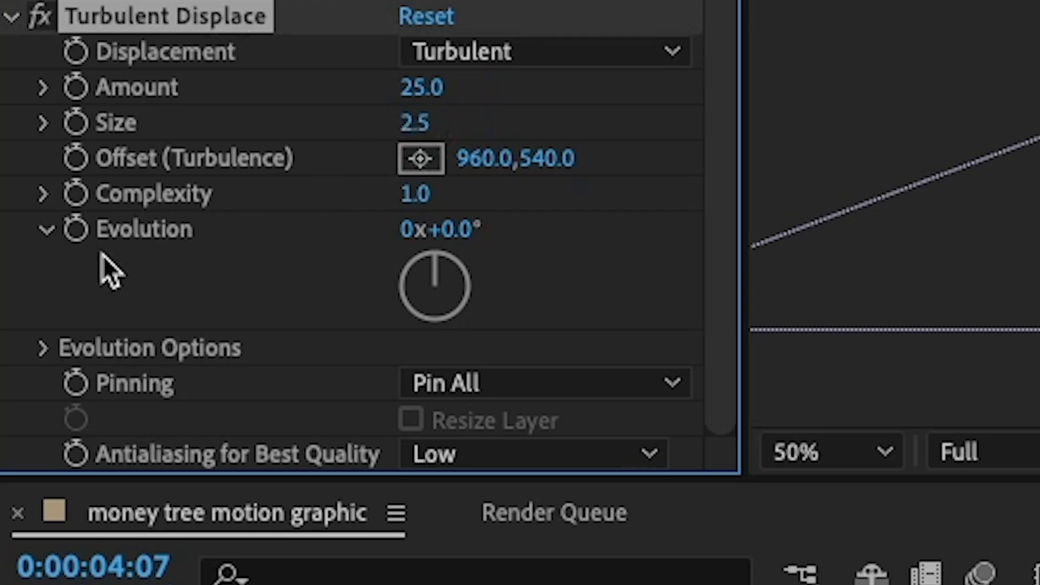
- Add the expression random(4) to Turbulent Displace's Random Seed under Evolution Options
left_click(54, 338)
scroll(116, 352, "down", 2)
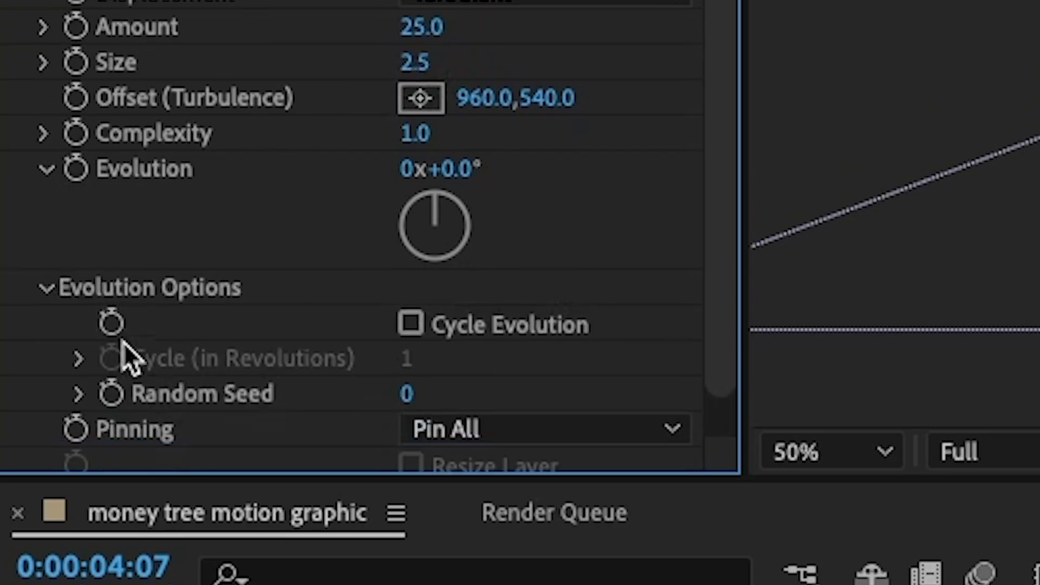
left_click(110, 391, "alt")
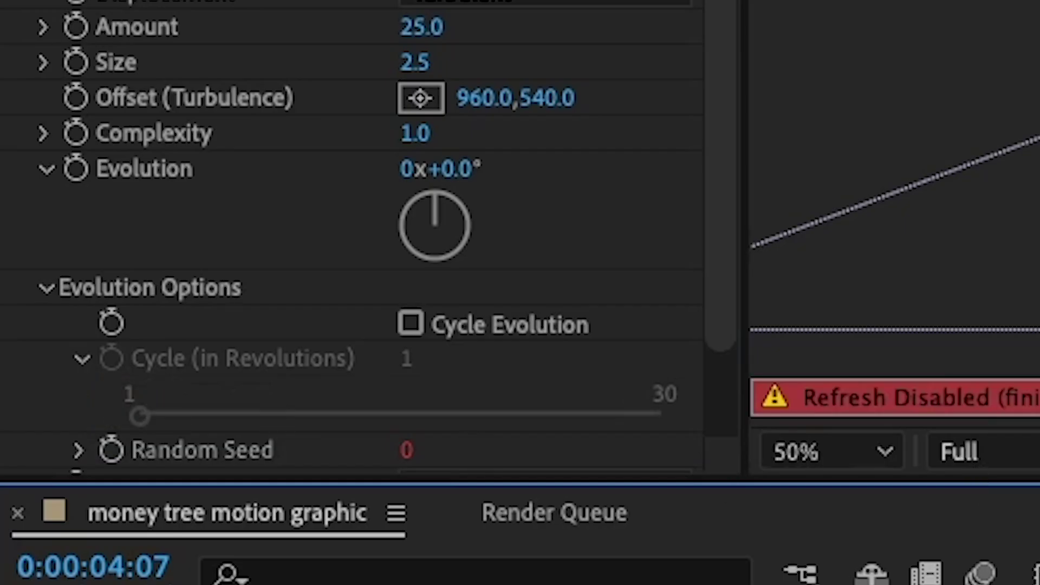
type("ra")
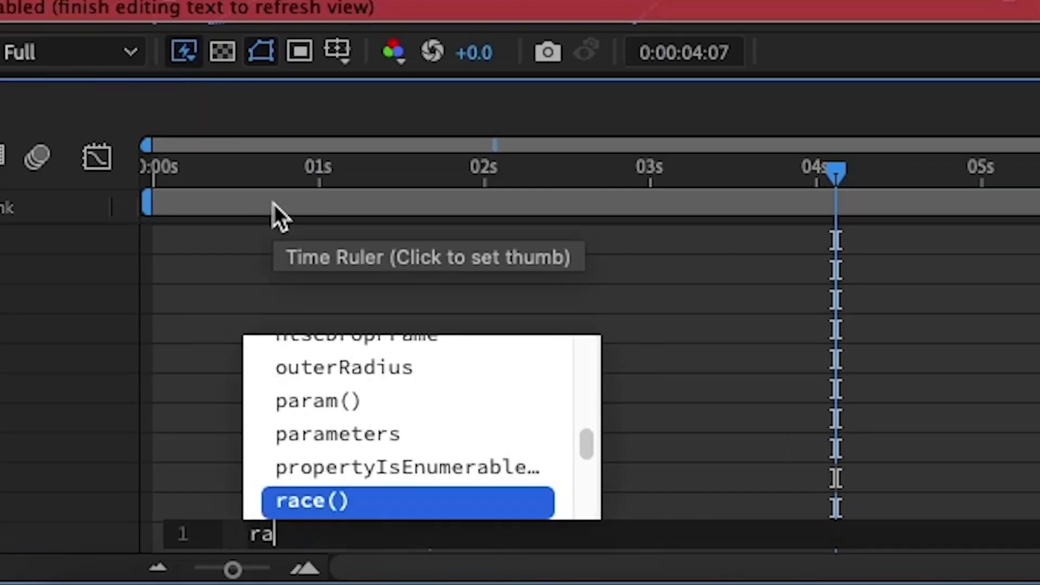
type("ndo")
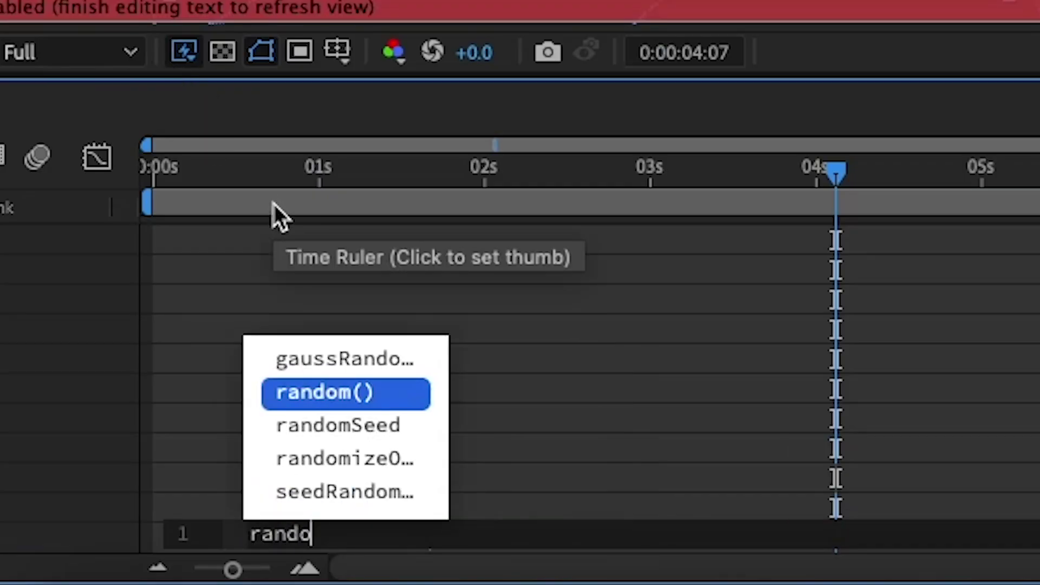
type("m(4)")
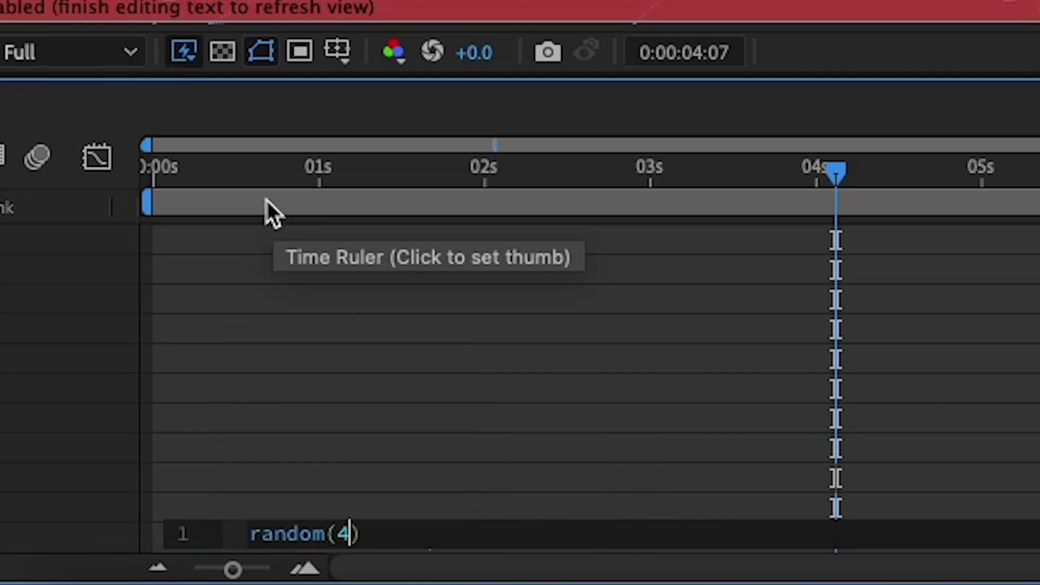
left_click(482, 388)
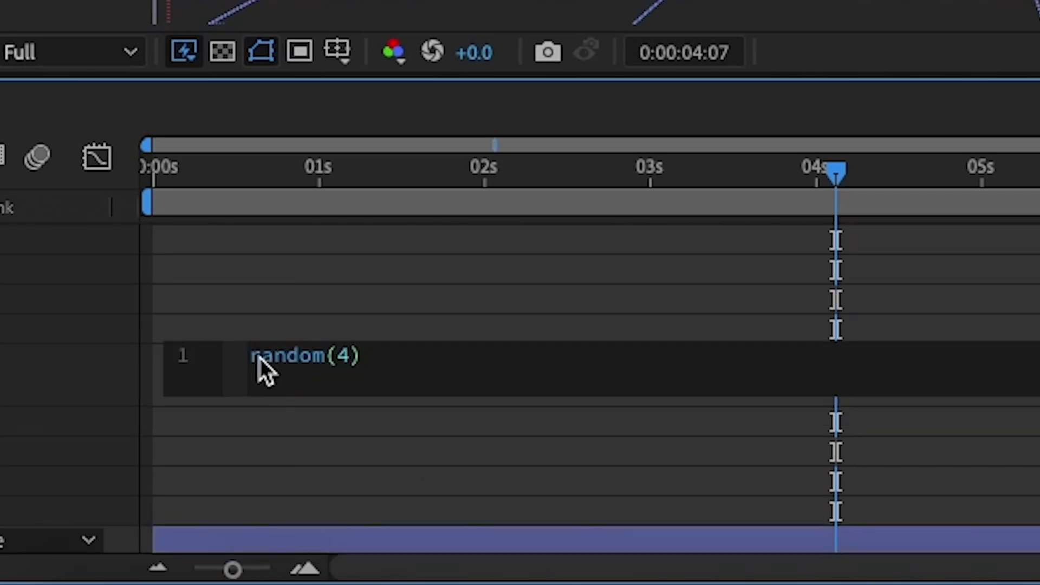
- Insert posterizeTime(6) on a line above random(4) in the Random Seed expression and preview from the start
left_click(250, 356)
key("Return")
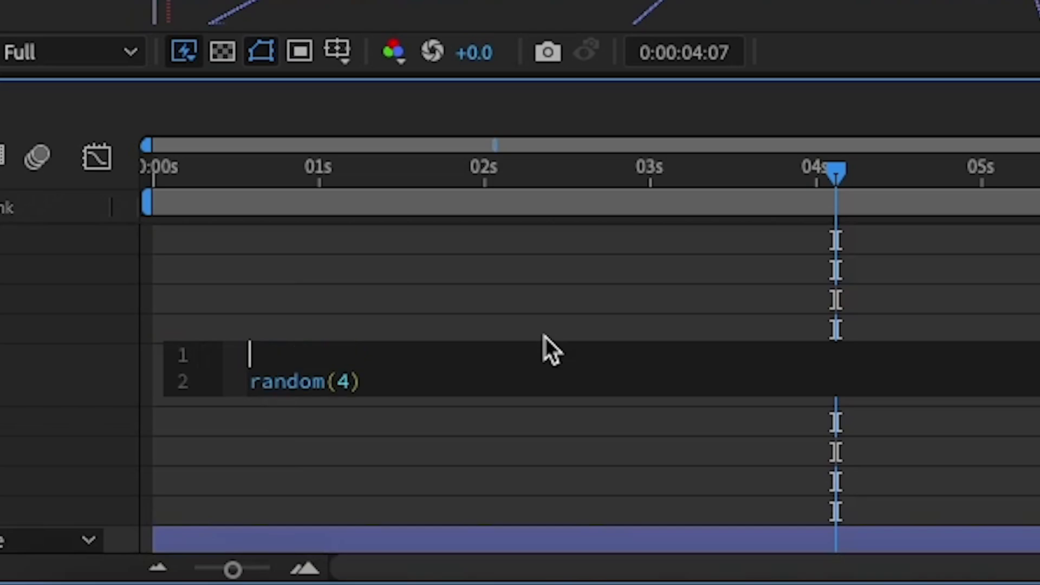
type("pos")
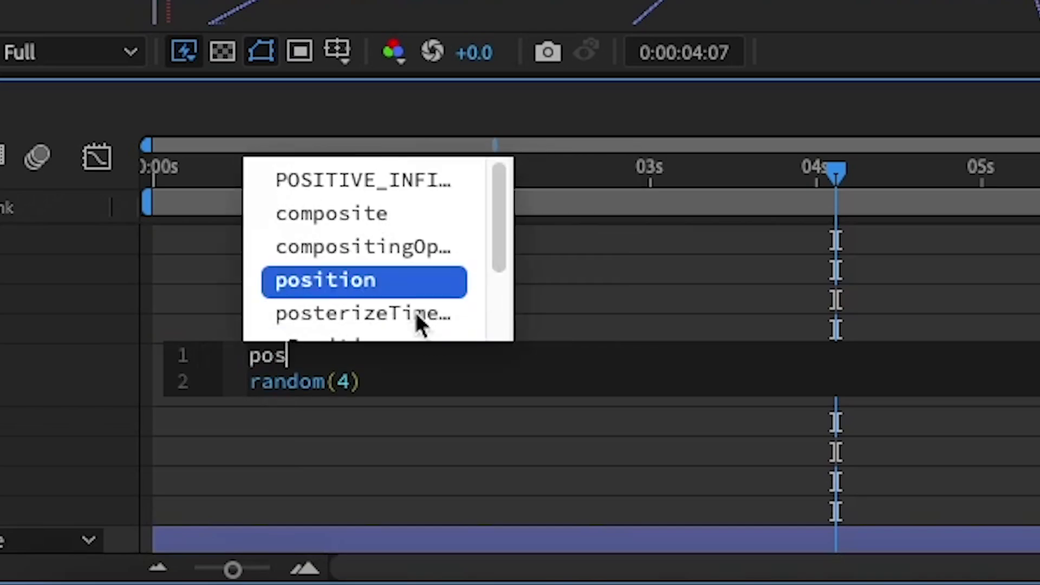
left_click(415, 315)
type("6")
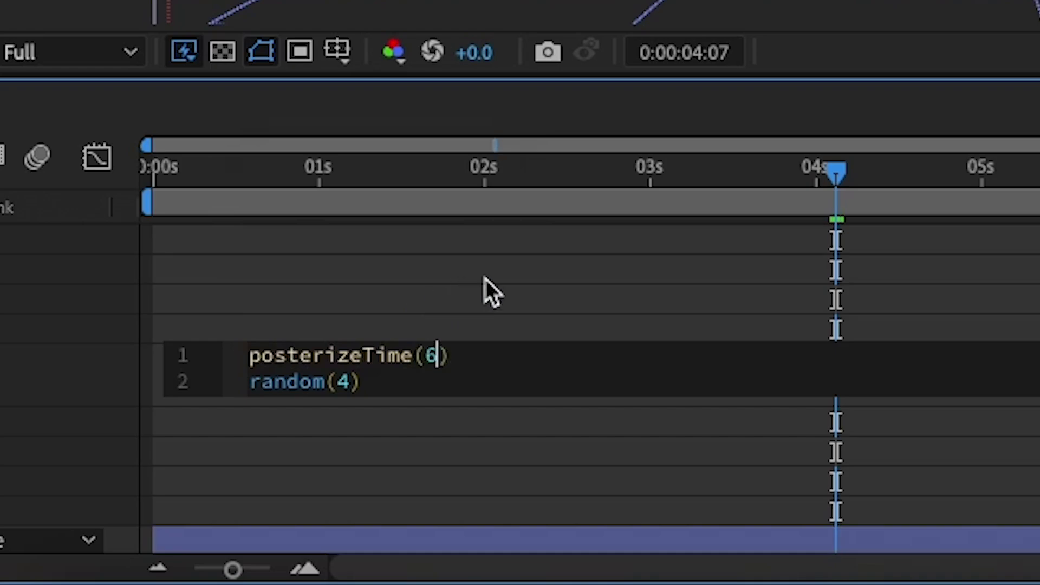
left_click(486, 279)
left_click_drag(832, 171, 39, 101)
key("space")
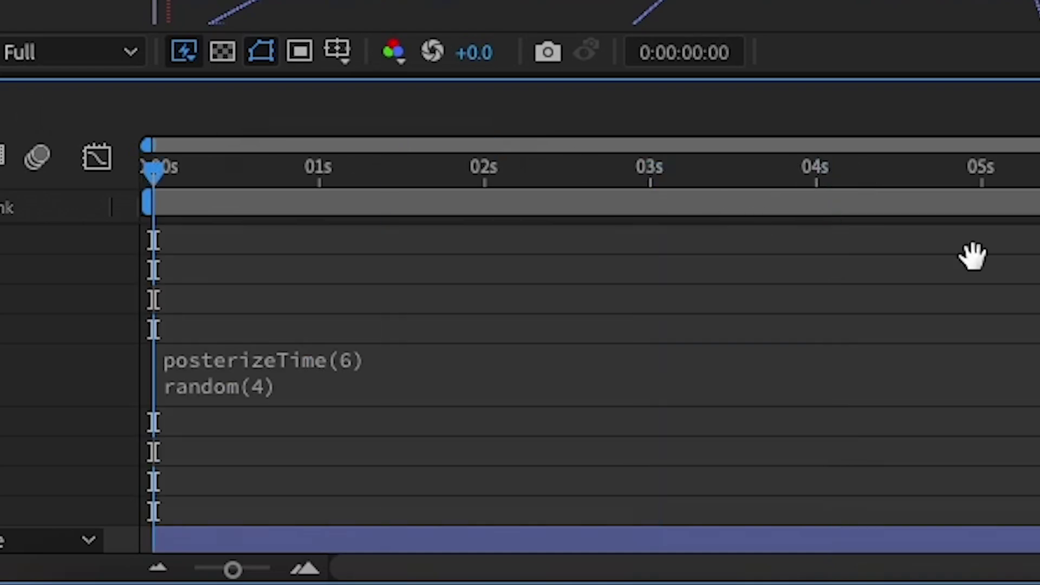